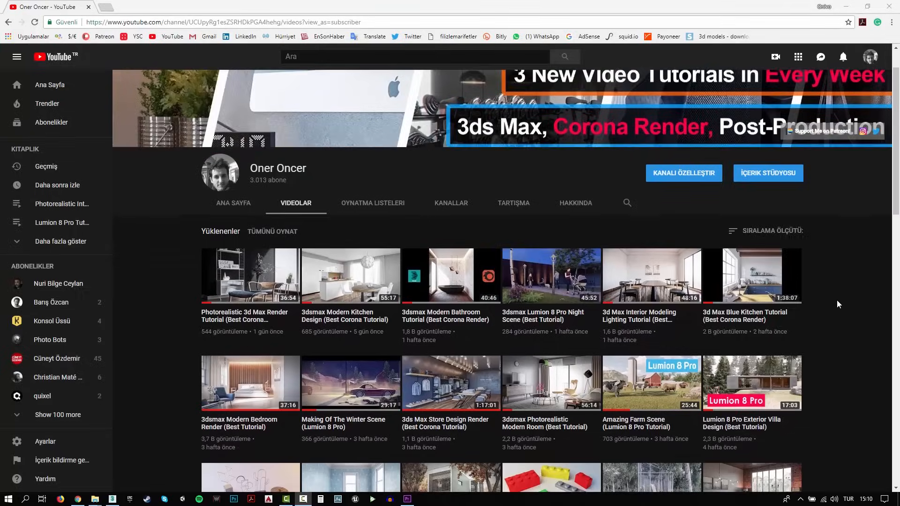
pyautogui.scroll(-3, 837, 301)
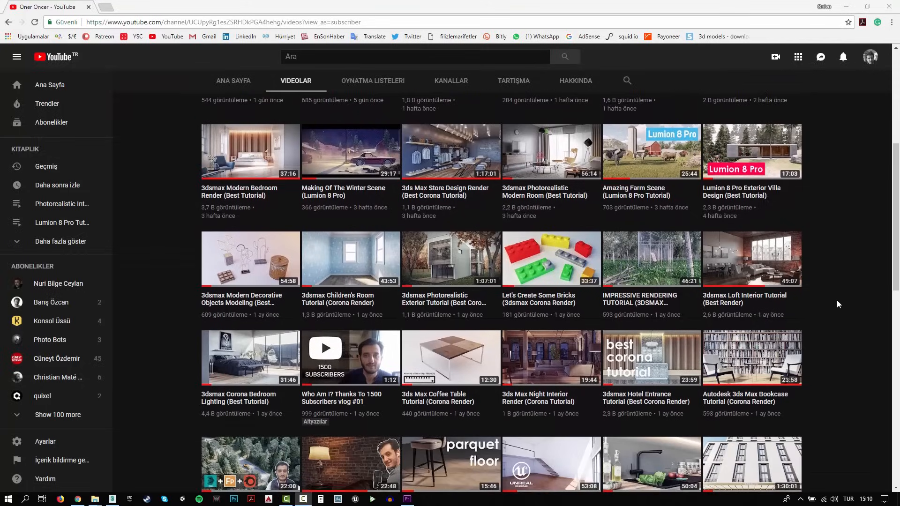
pyautogui.scroll(-4, 836, 300)
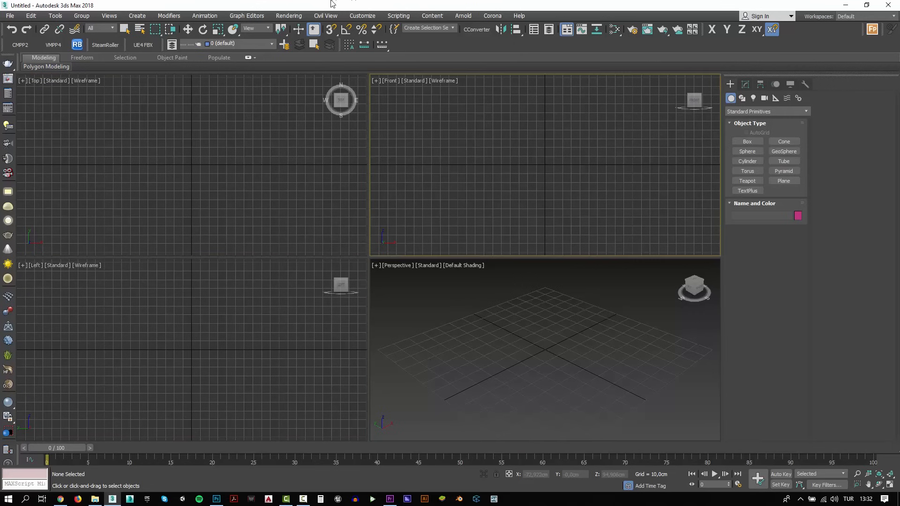
# Step: Check the display unit scale and the system unit setup, and accept both
pyautogui.click(362, 15)
pyautogui.click(379, 124)
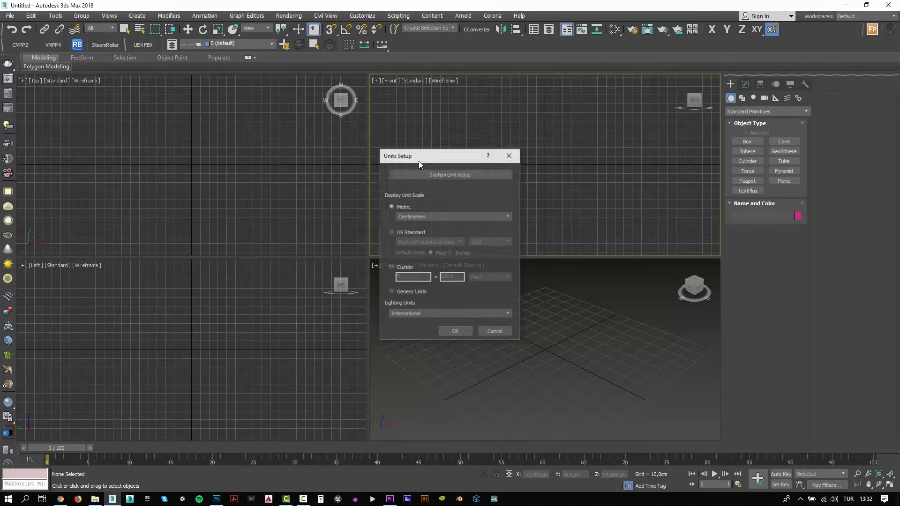
pyautogui.click(450, 174)
pyautogui.click(443, 296)
pyautogui.click(455, 331)
# Step: Choose ArchExt_V16_09.max as the file to merge into the empty scene
pyautogui.click(9, 16)
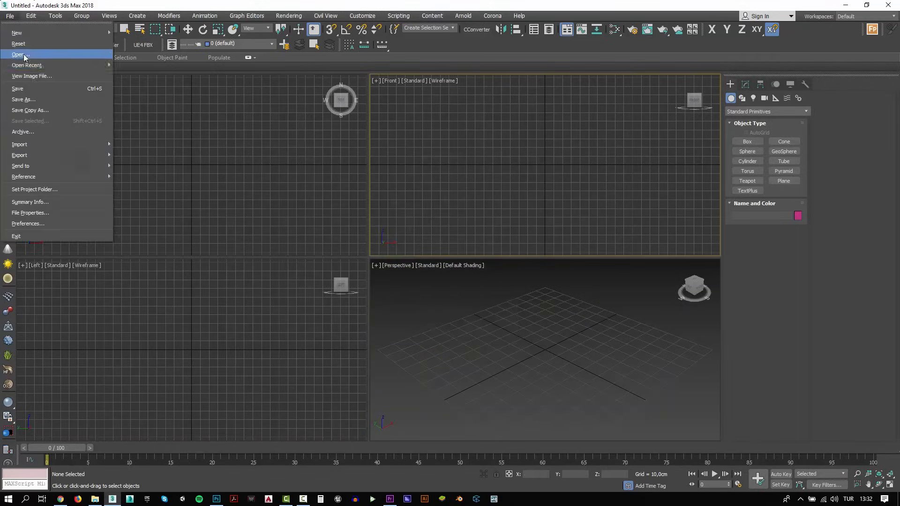
pyautogui.click(133, 155)
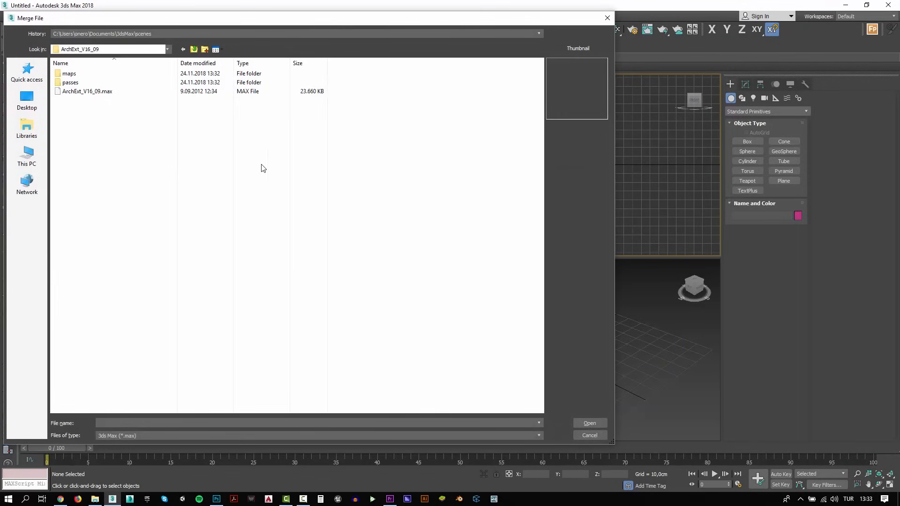
pyautogui.click(87, 91)
pyautogui.click(592, 423)
pyautogui.click(509, 326)
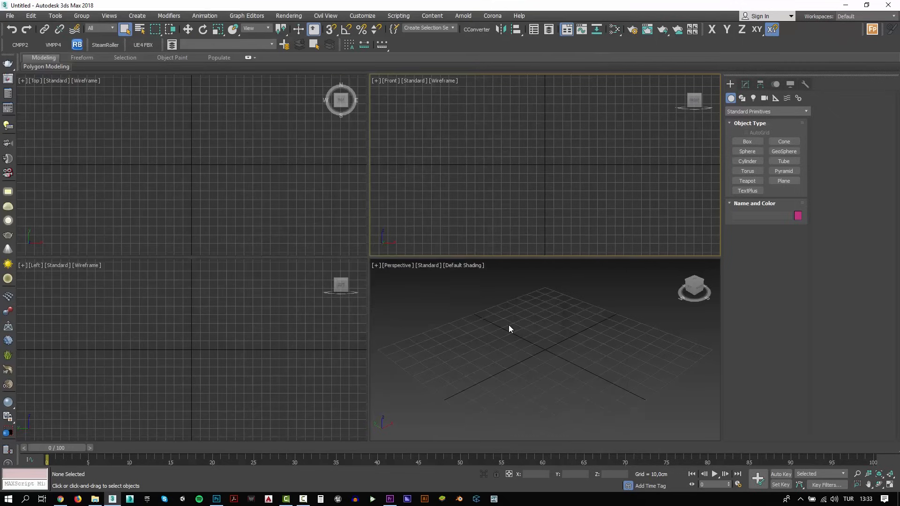
# Step: Merge the file's objects into the scene, leaving out the cameras, the lights and the VRayProxy objects
pyautogui.click(482, 244)
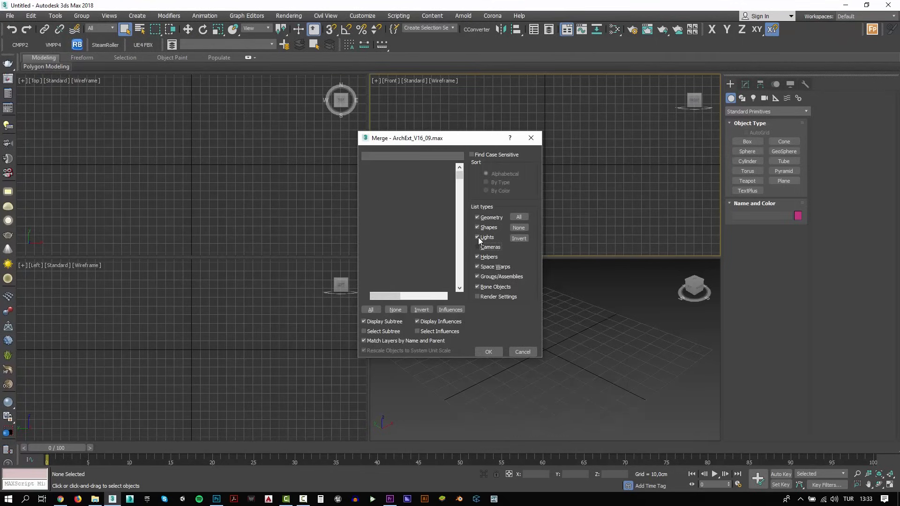
pyautogui.click(478, 238)
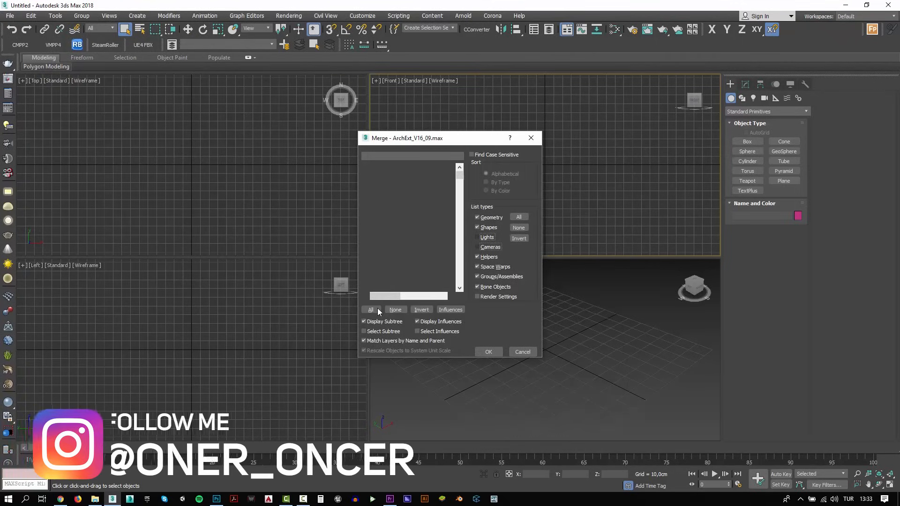
pyautogui.click(378, 308)
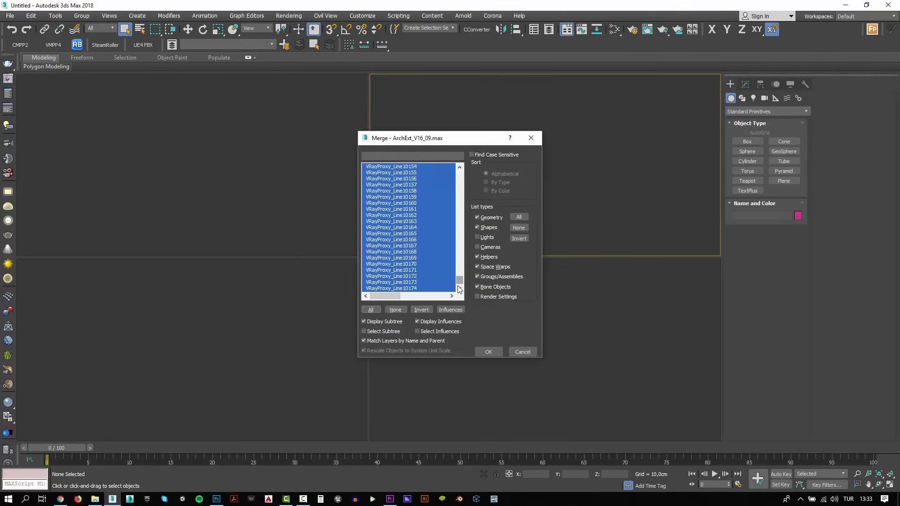
pyautogui.click(417, 288)
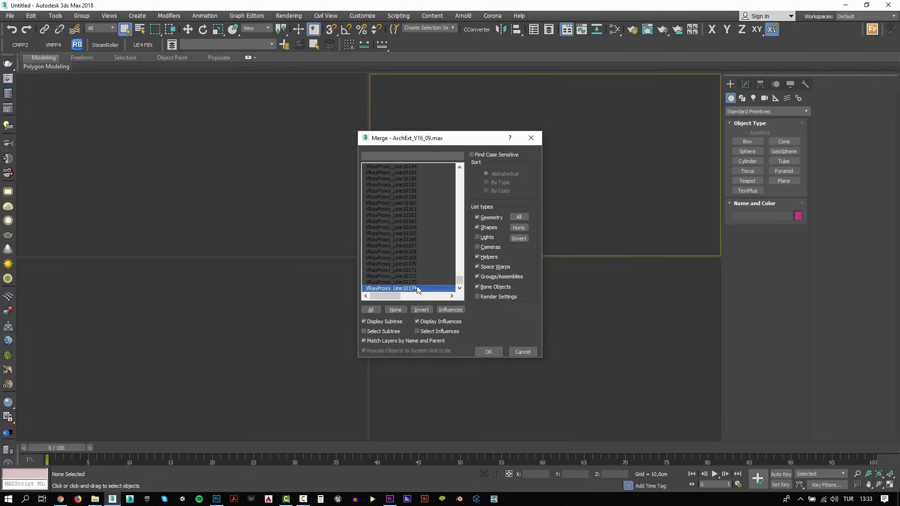
pyautogui.scroll(20, 417, 286)
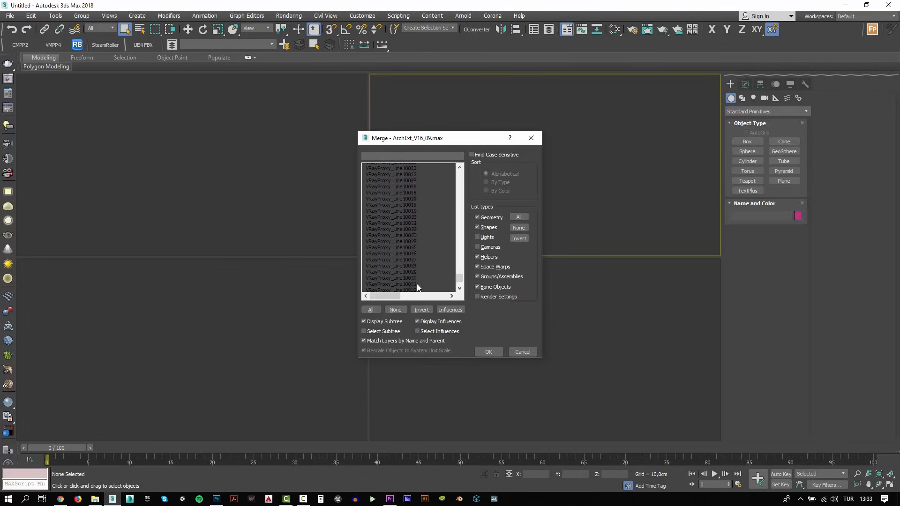
pyautogui.scroll(20, 417, 287)
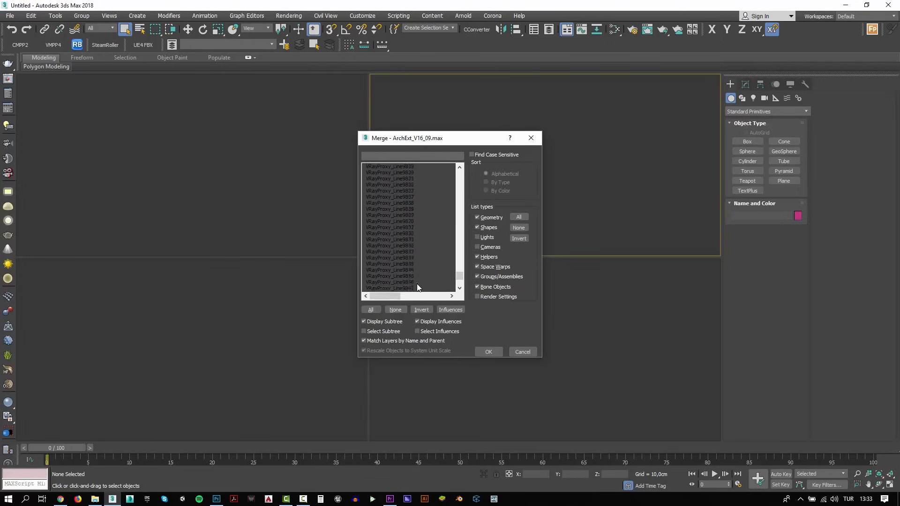
pyautogui.scroll(10, 417, 287)
pyautogui.moveTo(460, 277); pyautogui.dragTo(465, 171)
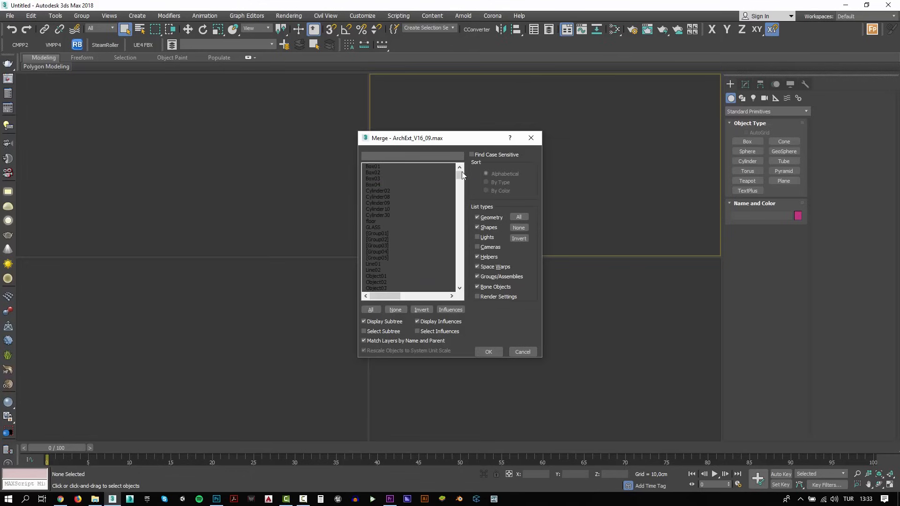
pyautogui.hotkey('ctrl', 'a')
pyautogui.click(488, 352)
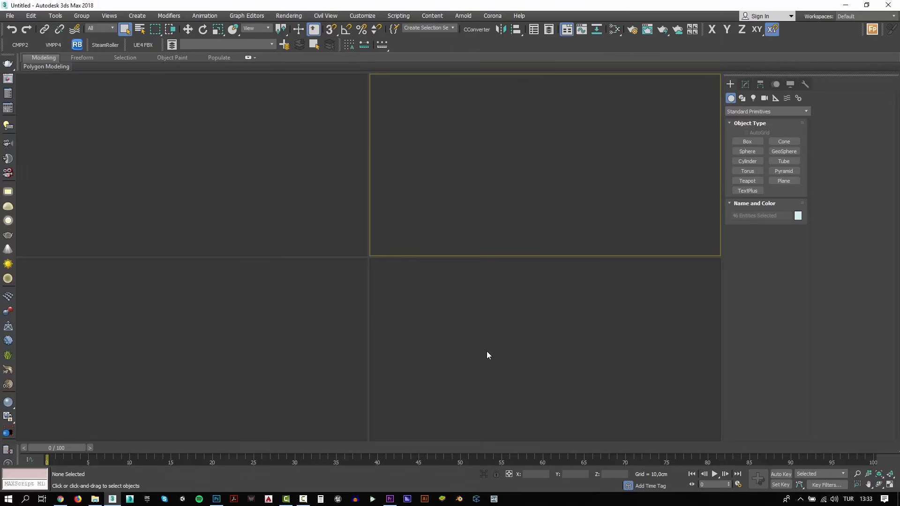
# Step: Maximize the perspective view, frame the merged model and show it with edged faces
pyautogui.hotkey('alt', 'w')
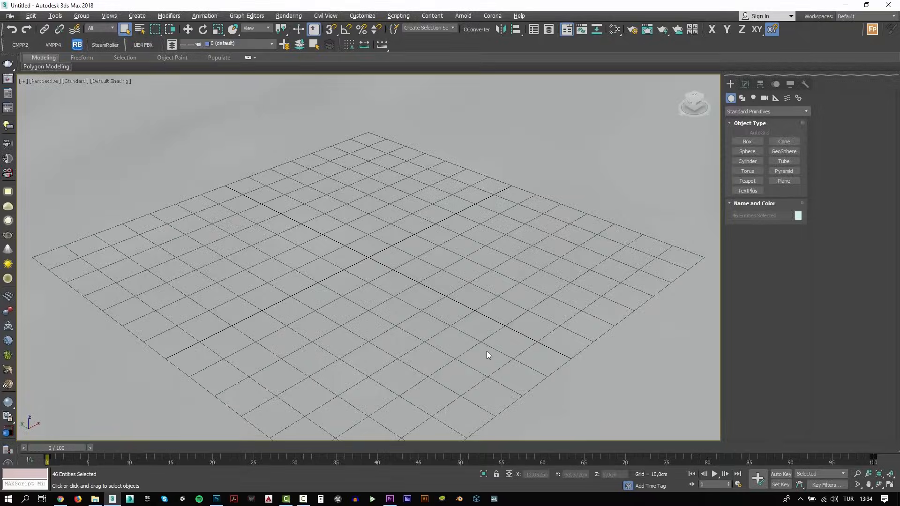
pyautogui.press('z')
pyautogui.scroll(-8, 486, 351)
pyautogui.click(302, 252)
pyautogui.press('z')
pyautogui.keyDown('alt'); pyautogui.moveTo(301, 252); pyautogui.dragTo(402, 314, button='middle'); pyautogui.keyUp('alt')
pyautogui.scroll(5, 368, 292)
pyautogui.press('F4')
pyautogui.keyDown('alt'); pyautogui.moveTo(312, 345); pyautogui.dragTo(361, 340, button='middle'); pyautogui.keyUp('alt')
pyautogui.scroll(-5, 361, 340)
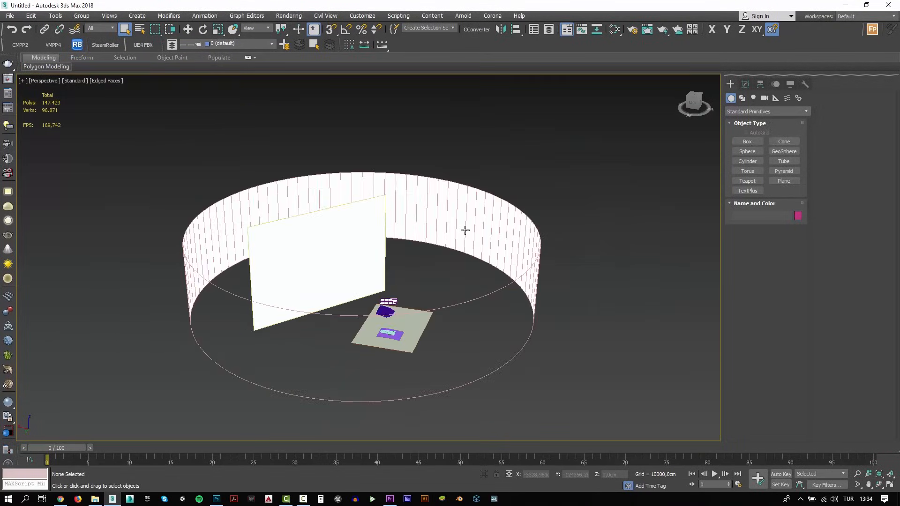
# Step: Delete the round backdrop wall and the white background planes around the terrain
pyautogui.click(465, 231)
pyautogui.press('Delete')
pyautogui.press('z')
pyautogui.click(349, 161)
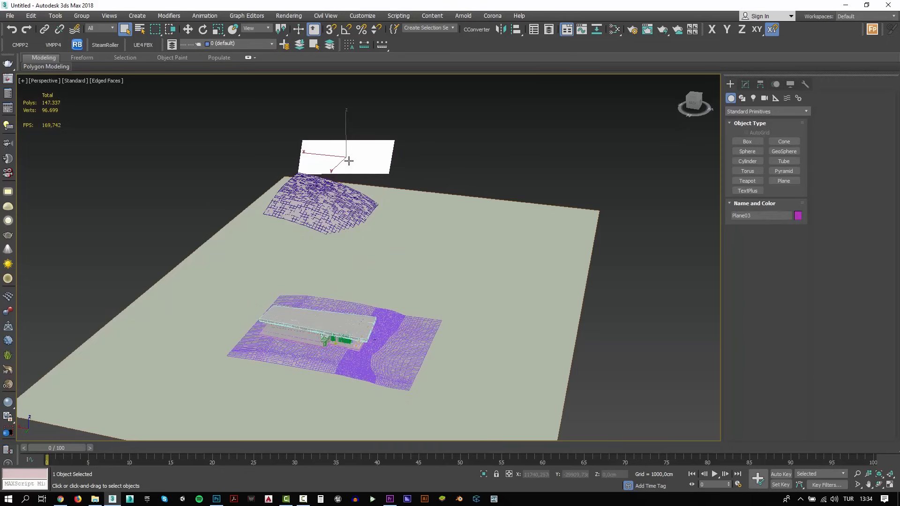
pyautogui.press('Delete')
# Step: Examine the building's roof, terrace and furniture and the terrain around it
pyautogui.scroll(4, 344, 276)
pyautogui.keyDown('alt'); pyautogui.moveTo(344, 276); pyautogui.dragTo(294, 269, button='middle'); pyautogui.keyUp('alt')
pyautogui.scroll(3, 294, 269)
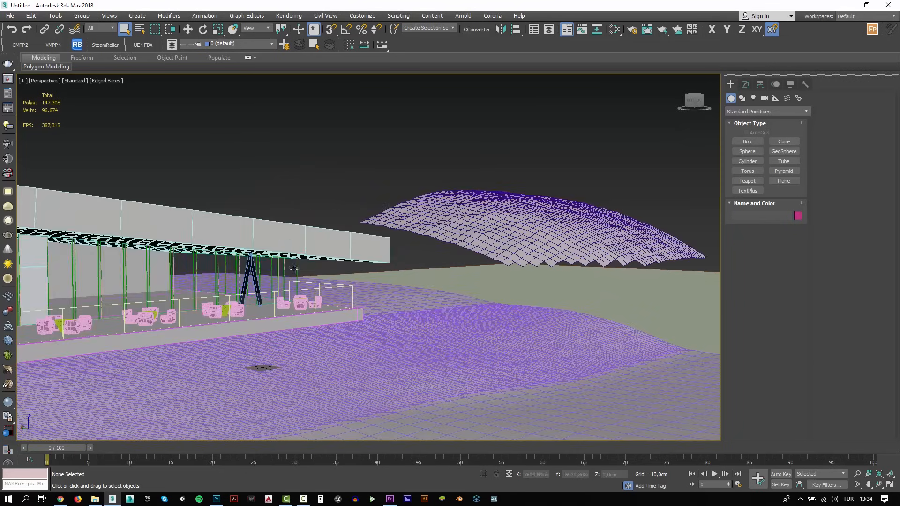
pyautogui.click(287, 247)
pyautogui.press('w')
pyautogui.press('z')
pyautogui.scroll(4, 450, 282)
pyautogui.keyDown('alt'); pyautogui.moveTo(462, 300); pyautogui.dragTo(486, 243, button='middle'); pyautogui.keyUp('alt')
pyautogui.scroll(5, 469, 262)
pyautogui.scroll(-4, 471, 276)
pyautogui.scroll(-6, 486, 244)
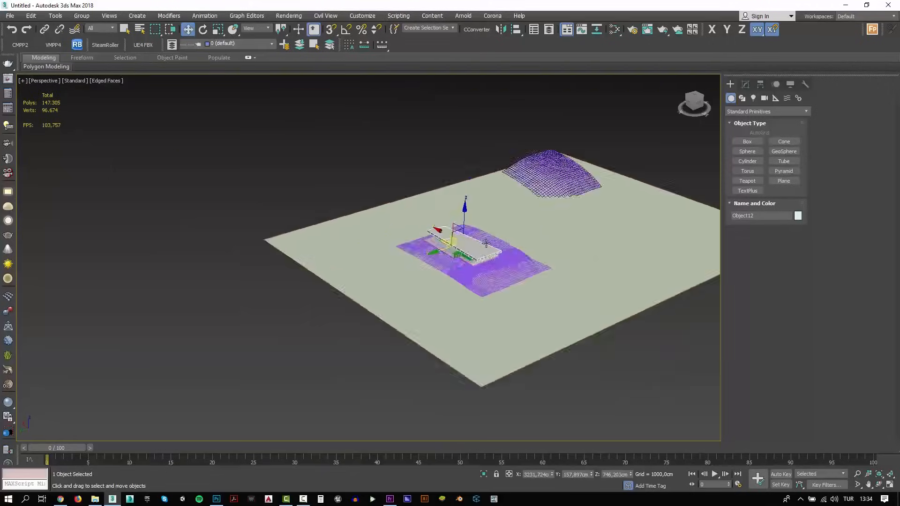
pyautogui.scroll(-3, 486, 244)
pyautogui.click(473, 162)
pyautogui.scroll(7, 526, 225)
pyautogui.scroll(-5, 536, 272)
# Step: Turn off edged faces and run the Lumion Converter.ms script on all objects in the scene
pyautogui.press('F4')
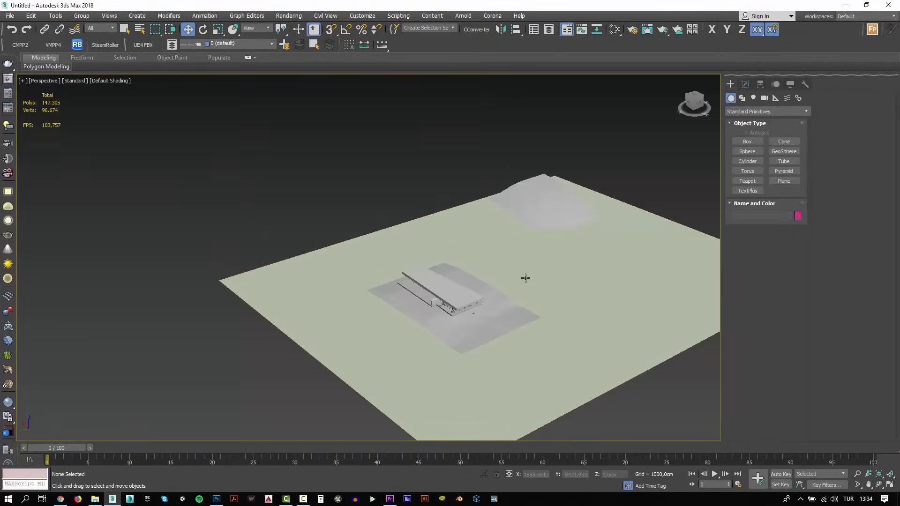
pyautogui.hotkey('ctrl', 'a')
pyautogui.click(398, 15)
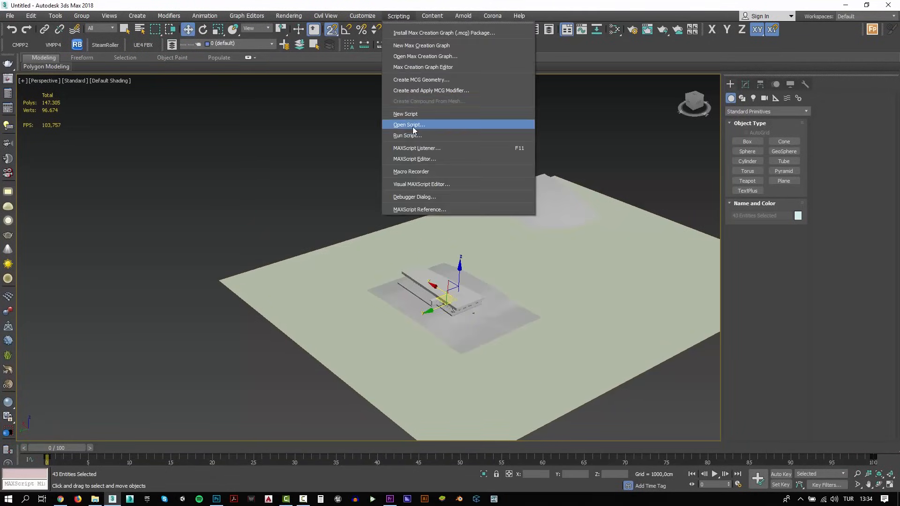
pyautogui.click(412, 126)
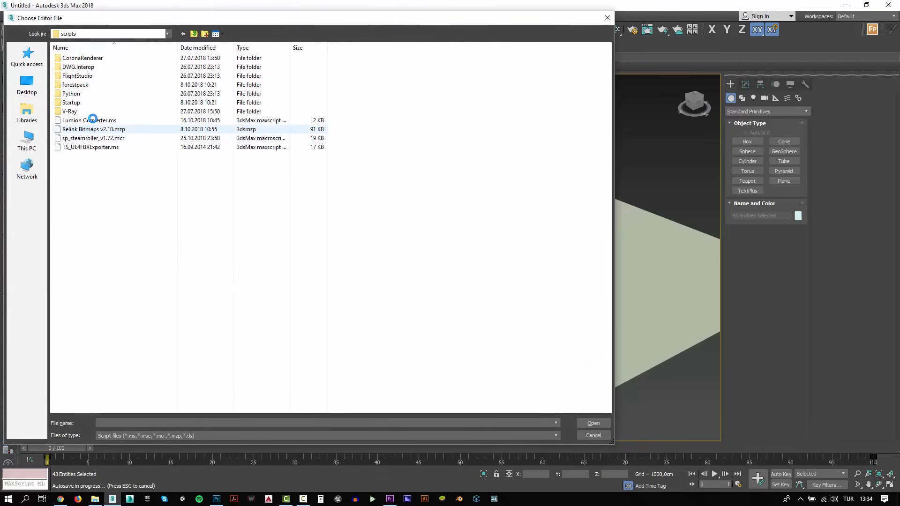
pyautogui.doubleClick(89, 120)
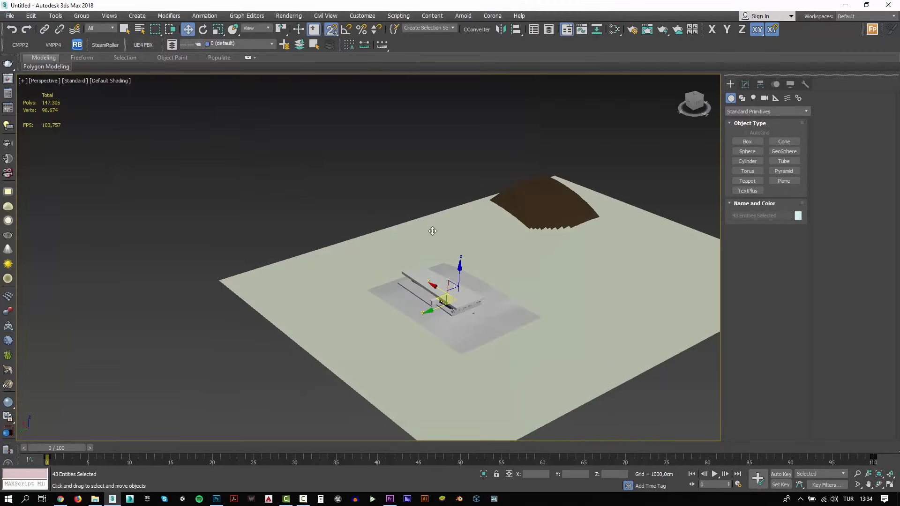
# Step: Open Relink Bitmaps and copy the path of the ArchExt_V16_09 maps folder from File Explorer
pyautogui.click(9, 19)
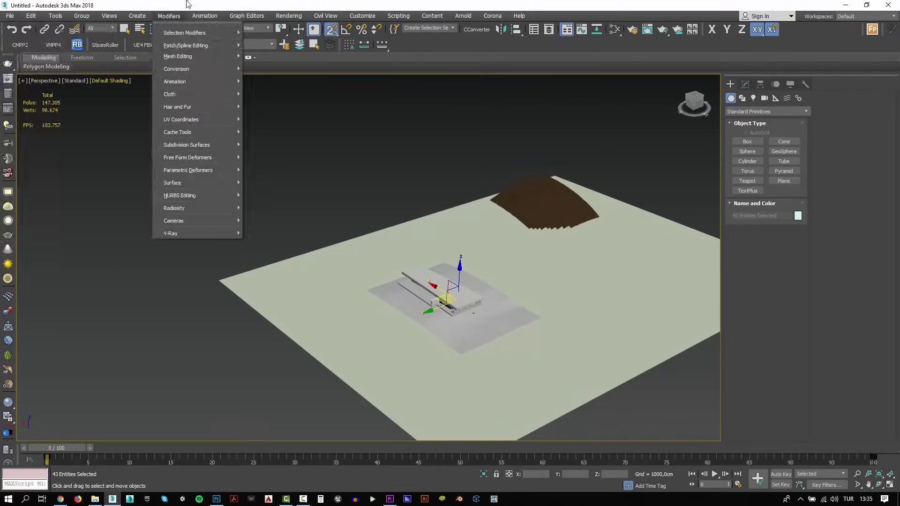
pyautogui.click(187, 2)
pyautogui.click(78, 45)
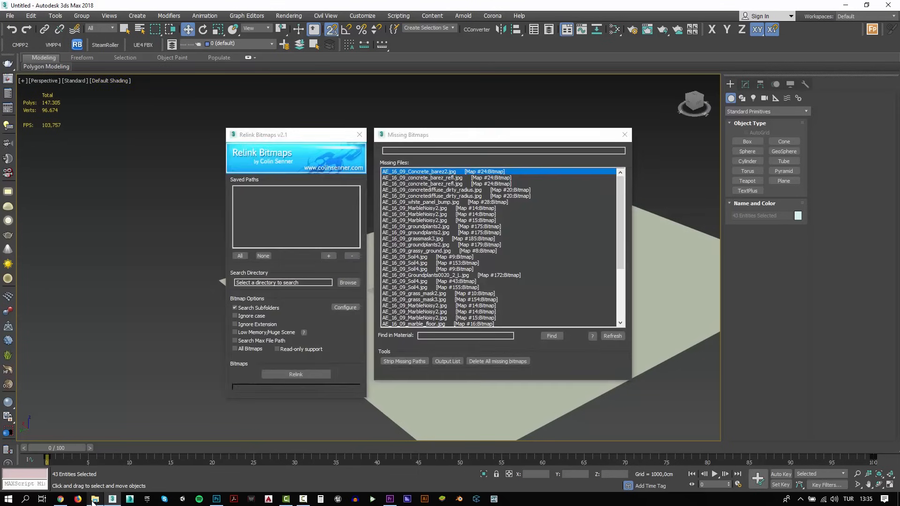
pyautogui.moveTo(95, 499)
pyautogui.click(99, 469)
pyautogui.doubleClick(254, 105)
pyautogui.click(411, 72)
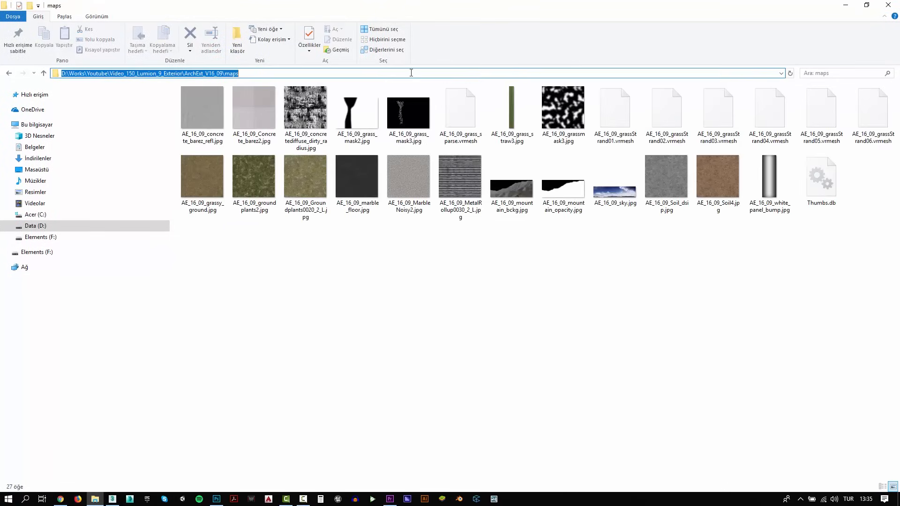
pyautogui.click(847, 5)
# Step: Relink the missing bitmaps with D:\Works\Youtube\Video_150_Lumion_9_Exterior\ArchExt_V16_09\maps as the search directory, and close Relink Bitmaps
pyautogui.click(348, 282)
pyautogui.press('Return')
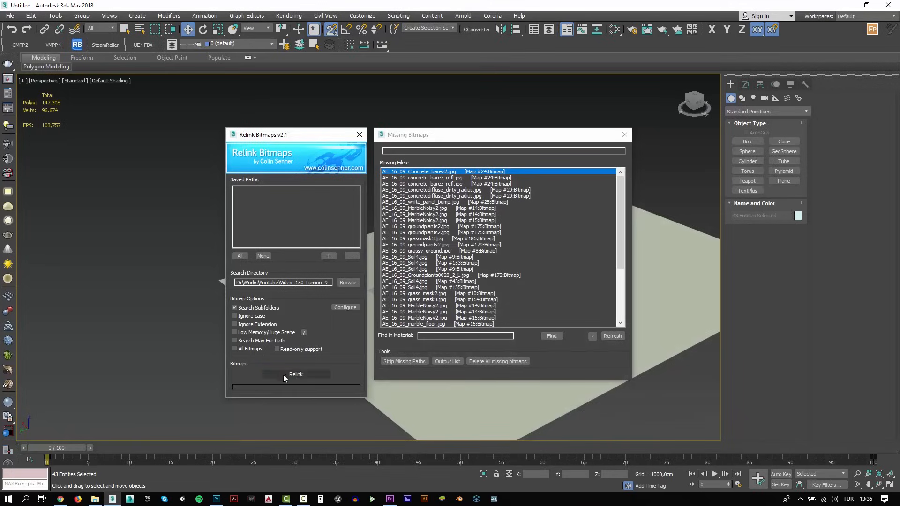
pyautogui.click(360, 134)
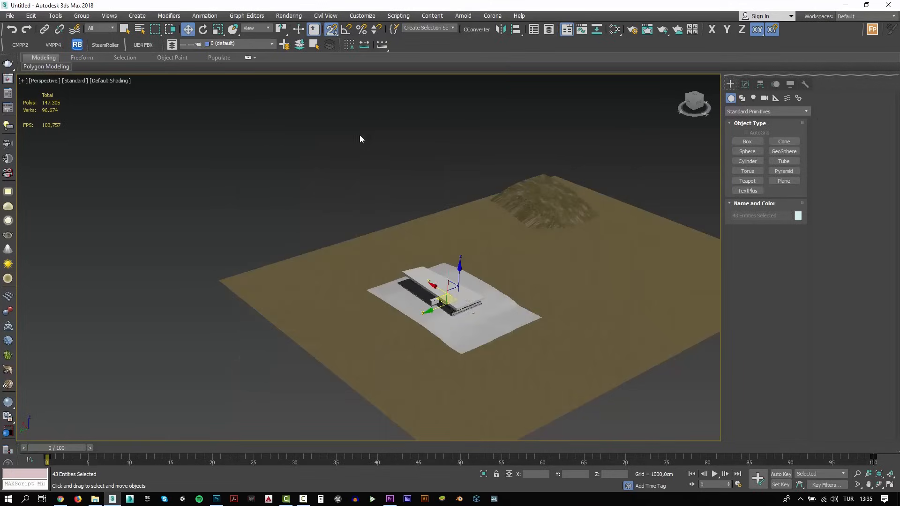
pyautogui.click(102, 80)
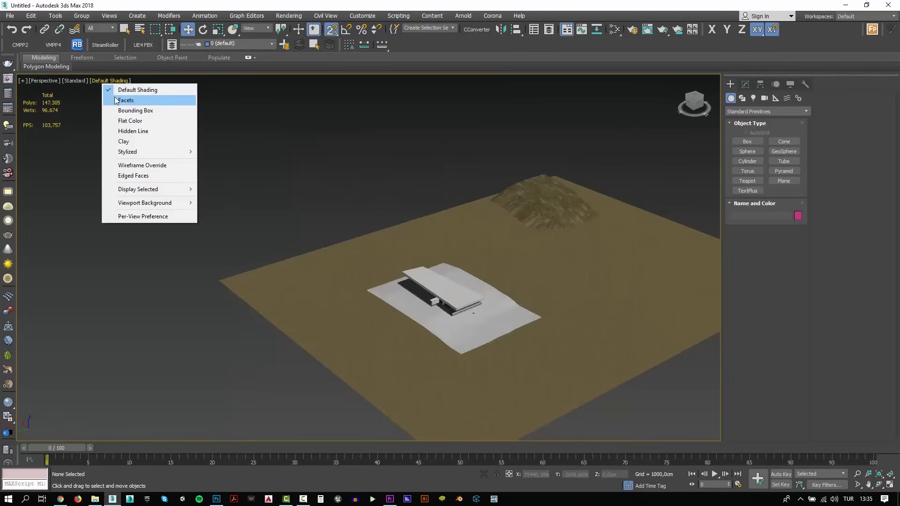
# Step: Save the scene as ArchExt_V16_09_lumion.max in the ArchExt_V16_09 folder
pyautogui.click(10, 16)
pyautogui.click(28, 88)
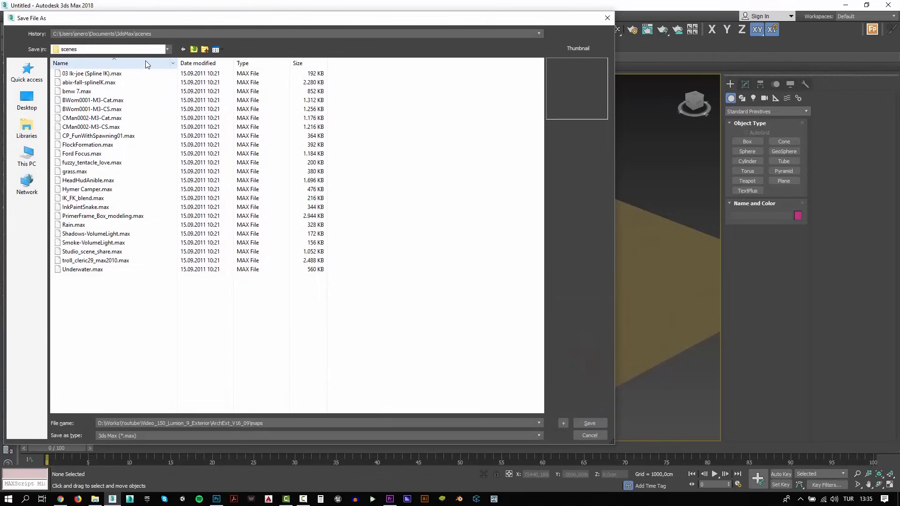
pyautogui.press('Return')
pyautogui.click(194, 49)
pyautogui.click(100, 92)
pyautogui.click(137, 423)
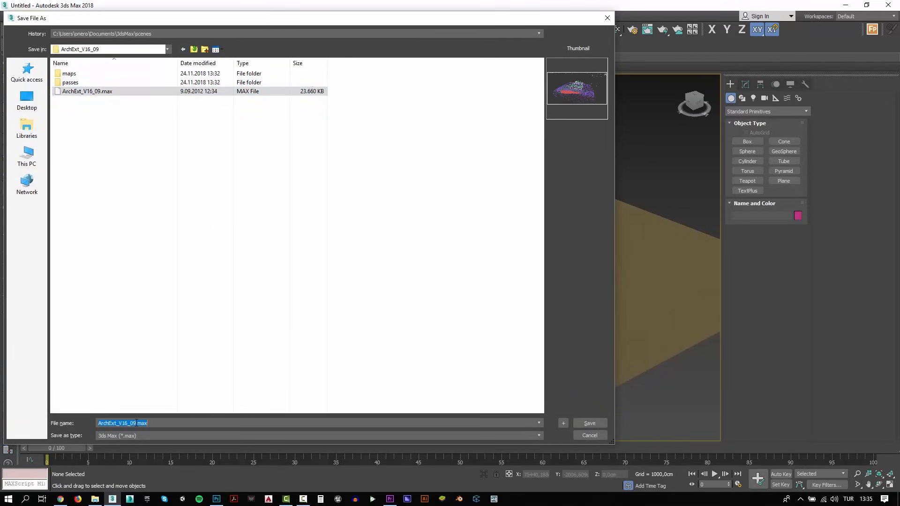
pyautogui.write('_lumion')
pyautogui.press('Return')
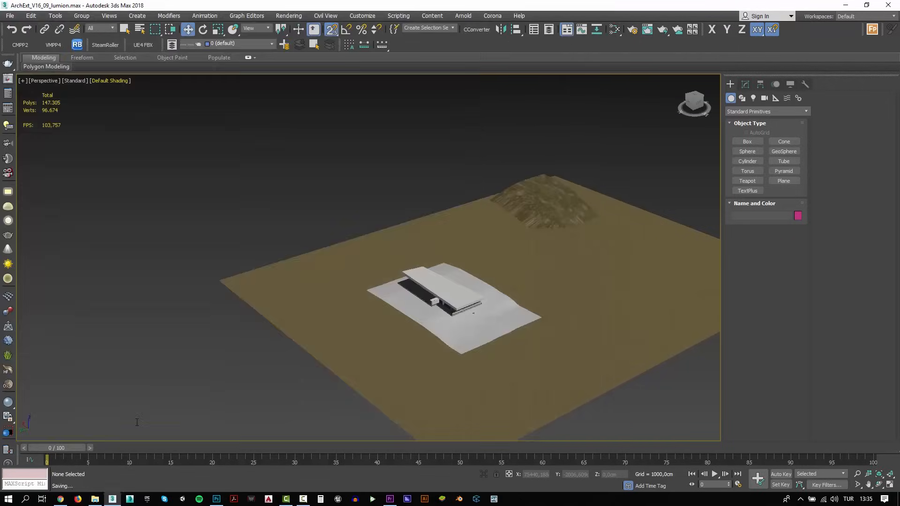
# Step: Switch to Lumion Pro 9.0 and start a new project from the Plain scene
pyautogui.click(498, 502)
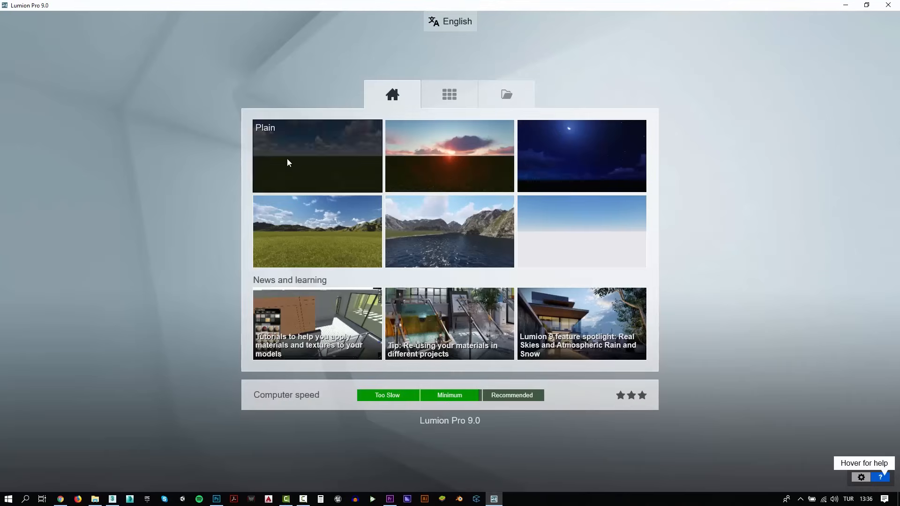
pyautogui.click(288, 161)
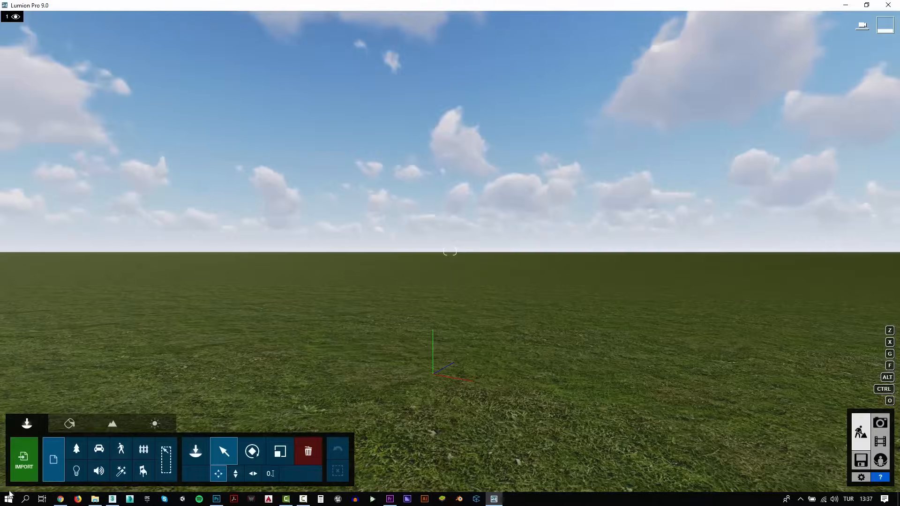
# Step: Import ArchExt_V16_09_lumion.max from the ArchExt_V16_09 folder and place the model at the scene origin
pyautogui.click(24, 461)
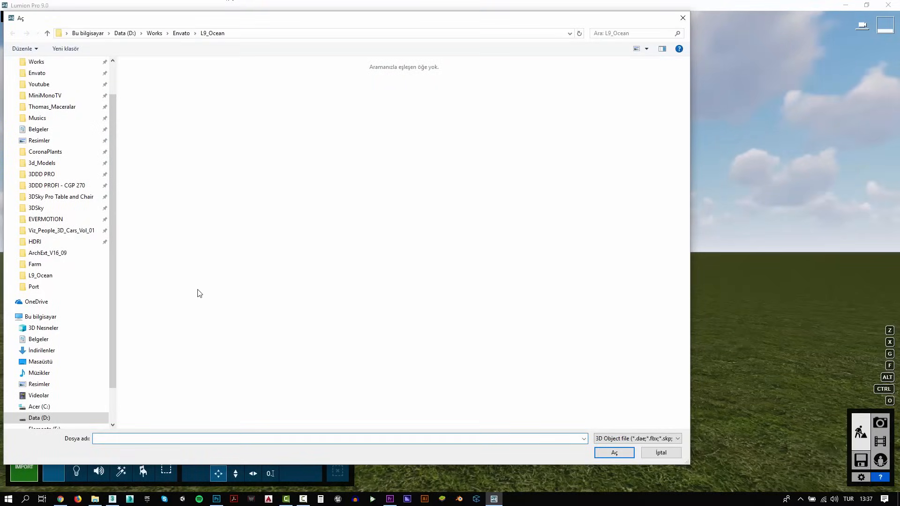
pyautogui.click(306, 33)
pyautogui.click(206, 105)
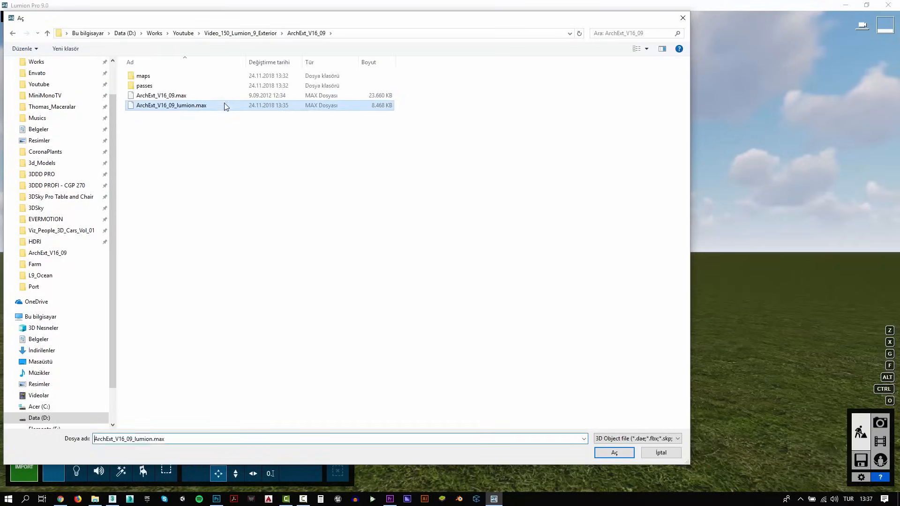
pyautogui.click(614, 452)
pyautogui.click(592, 351)
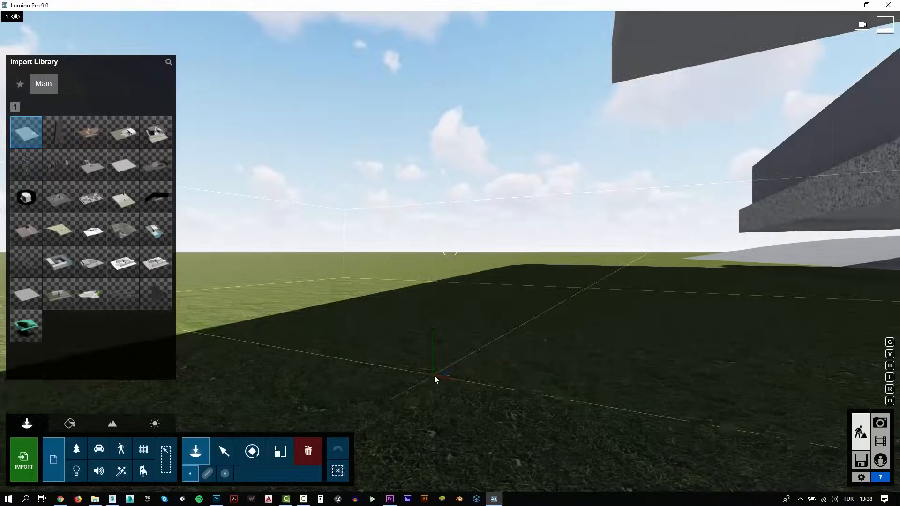
pyautogui.click(434, 376)
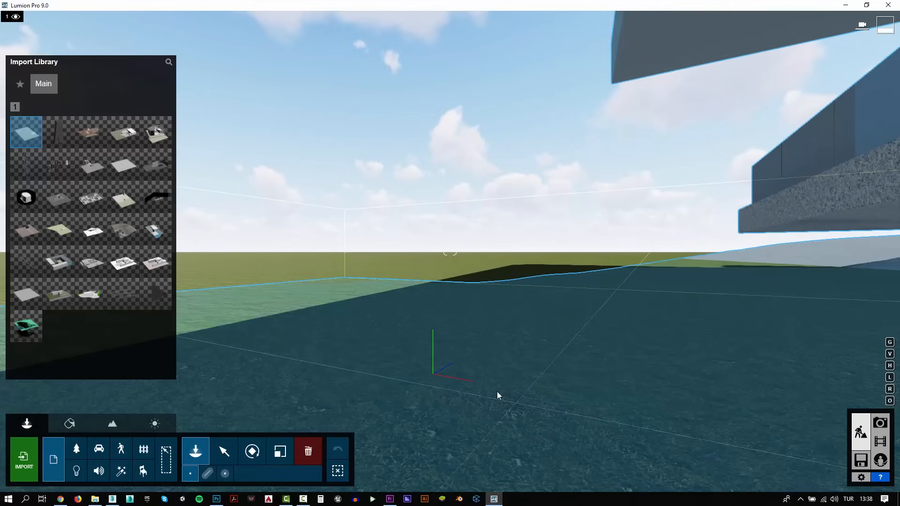
# Step: Move the placed ArchExt V16 09 lumion model vertically upwards above the grass terrain
pyautogui.click(224, 451)
pyautogui.press('s')
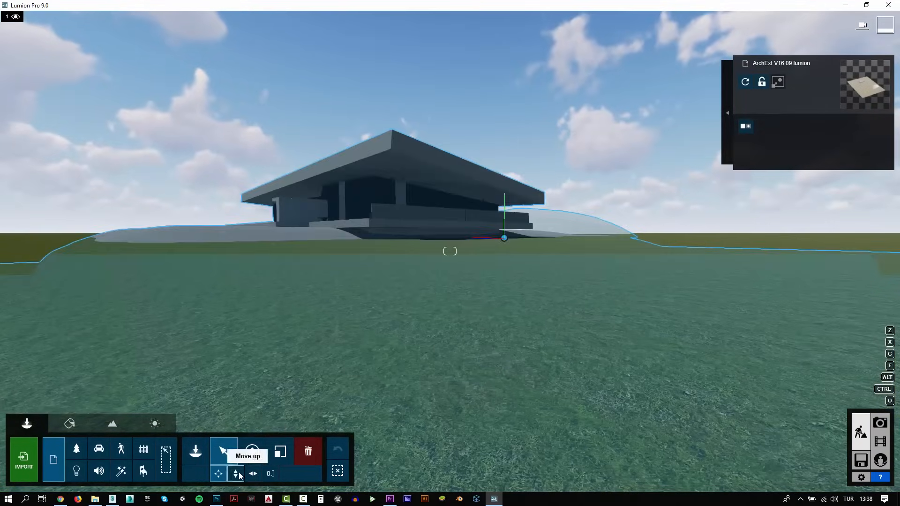
pyautogui.click(235, 474)
pyautogui.moveTo(504, 235); pyautogui.dragTo(514, 122)
# Step: Frame the building from a low corner view about 0.94 m high in Photo mode and store it as photo 1
pyautogui.press('e')
pyautogui.moveTo(515, 127); pyautogui.dragTo(498, 105, button='right')
pyautogui.press('d')
pyautogui.press('w')
pyautogui.press('q')
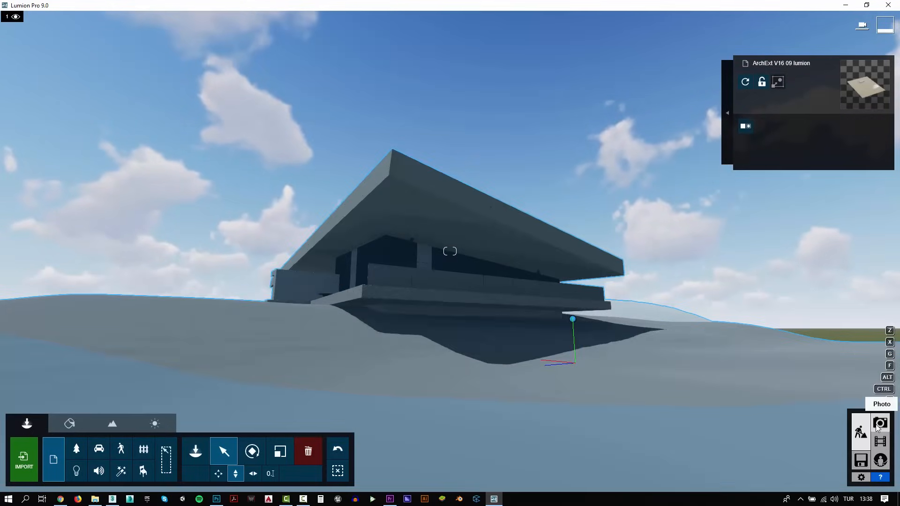
pyautogui.click(879, 424)
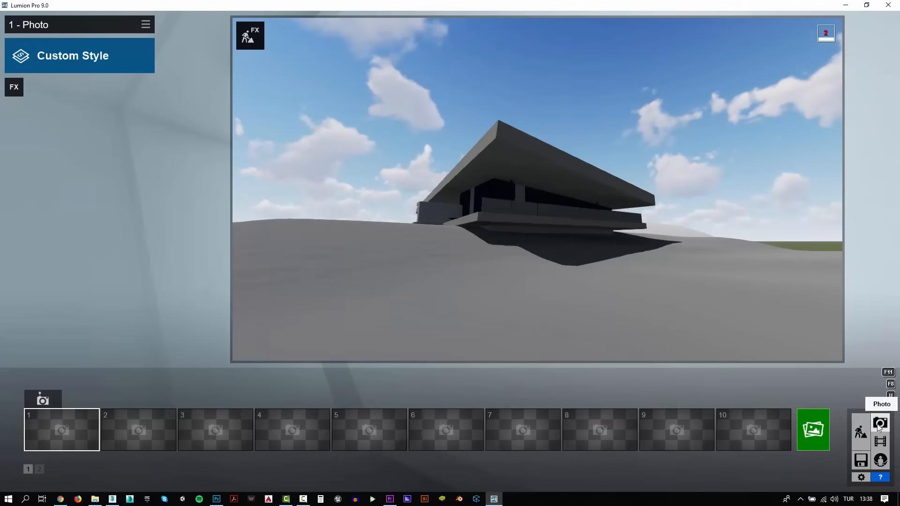
pyautogui.press('s')
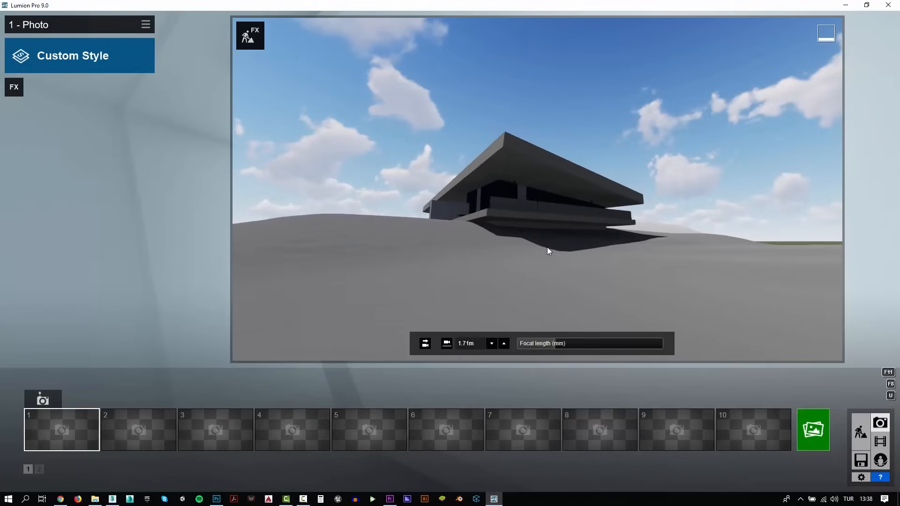
pyautogui.press('w')
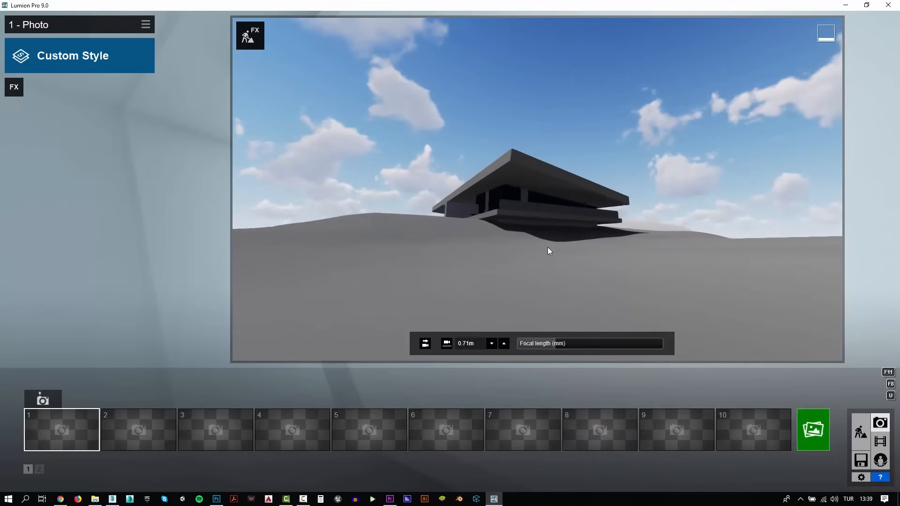
pyautogui.press('a')
pyautogui.moveTo(537, 190)
pyautogui.mouseDown(button='right')
pyautogui.moveTo(551, 189)
pyautogui.moveTo(525, 182)
pyautogui.mouseUp(button='right')
pyautogui.press('w')
pyautogui.press('e')
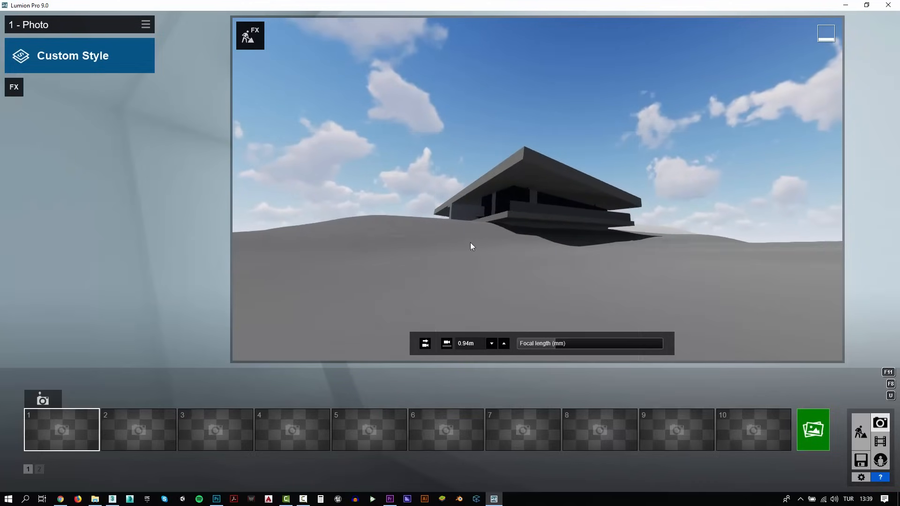
pyautogui.click(43, 400)
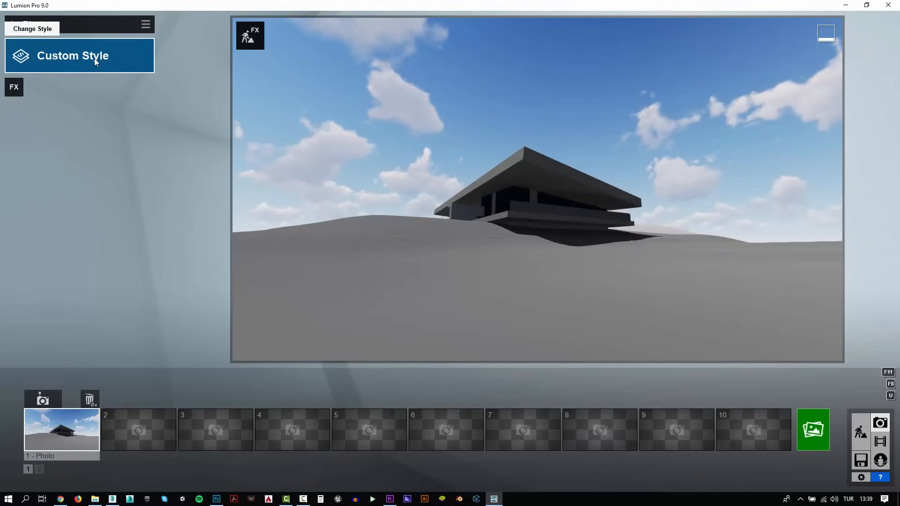
# Step: Add a Real Skies effect to the photo with the Clear 4 sky and turn Flip sky on
pyautogui.click(14, 87)
pyautogui.click(347, 85)
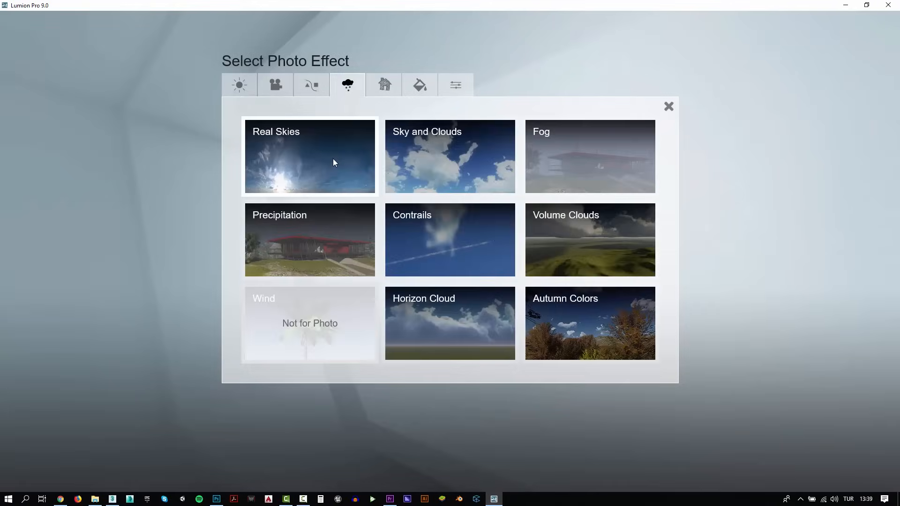
pyautogui.click(334, 161)
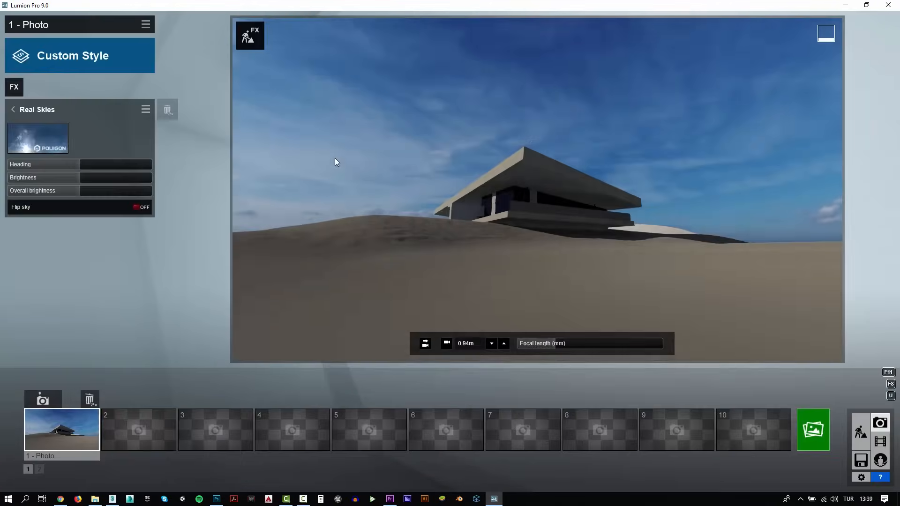
pyautogui.click(39, 134)
pyautogui.click(580, 102)
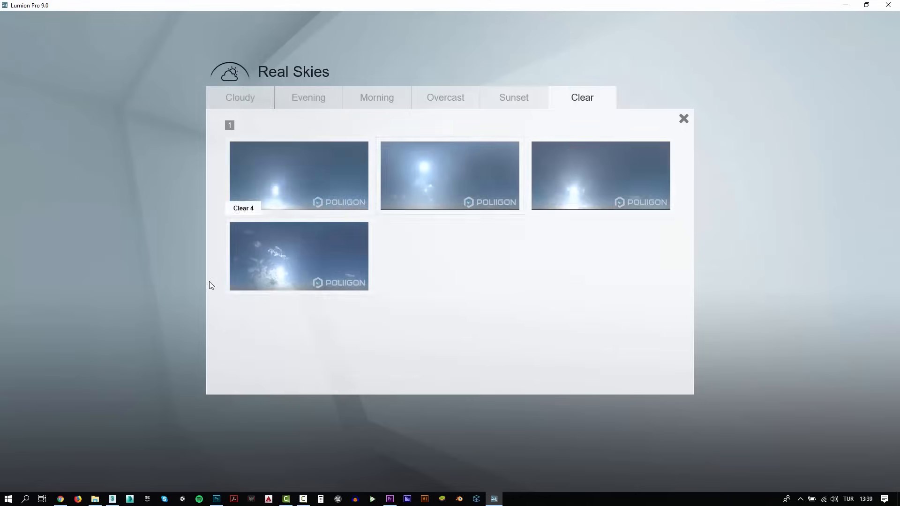
pyautogui.click(322, 274)
pyautogui.click(139, 209)
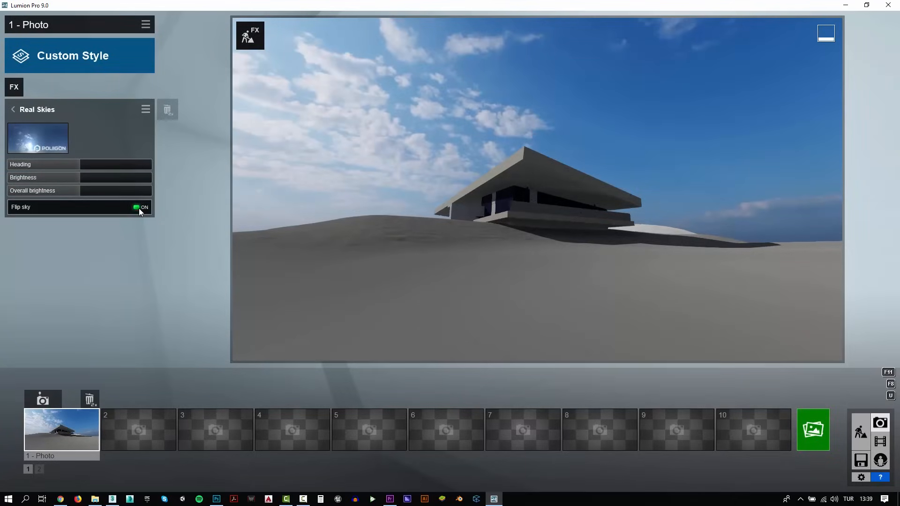
# Step: Try the Realistic style on the photo, and switch it to the Daytime style
pyautogui.click(67, 55)
pyautogui.click(485, 167)
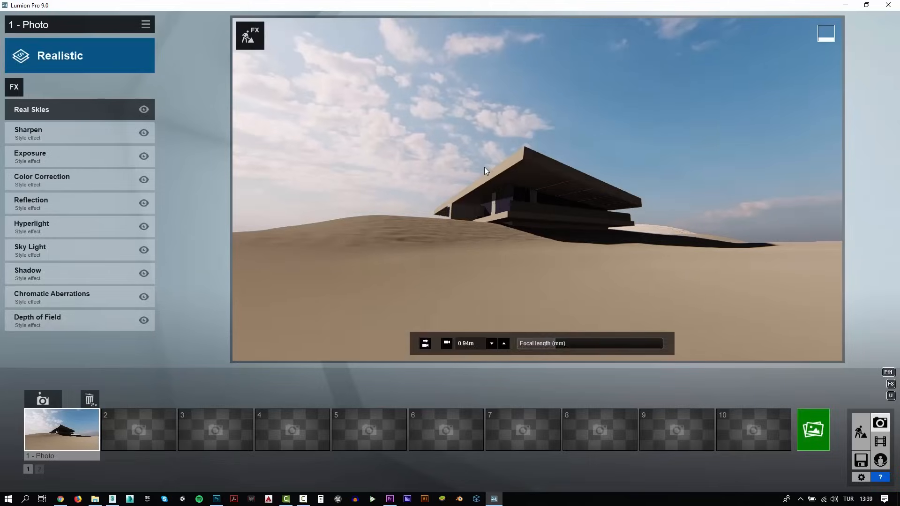
pyautogui.click(67, 55)
pyautogui.click(472, 256)
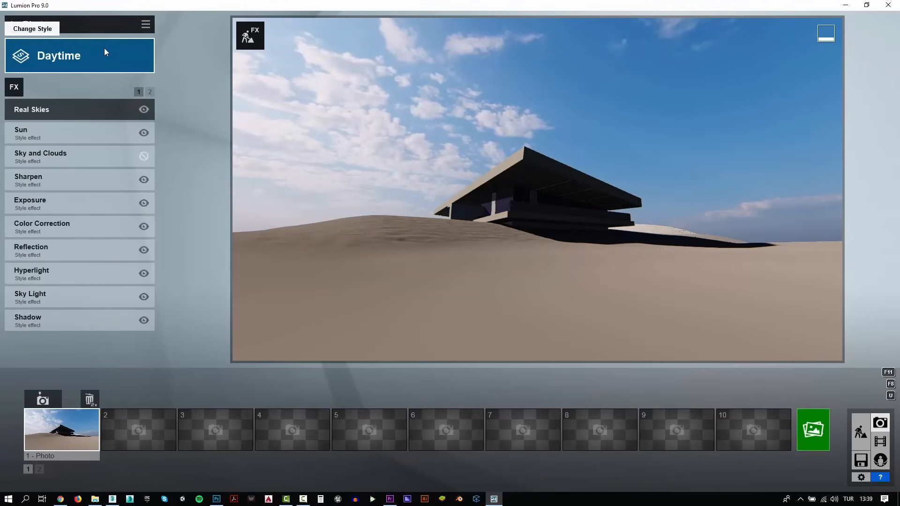
# Step: Set the heading of the Real Skies effect to -127.4
pyautogui.click(53, 109)
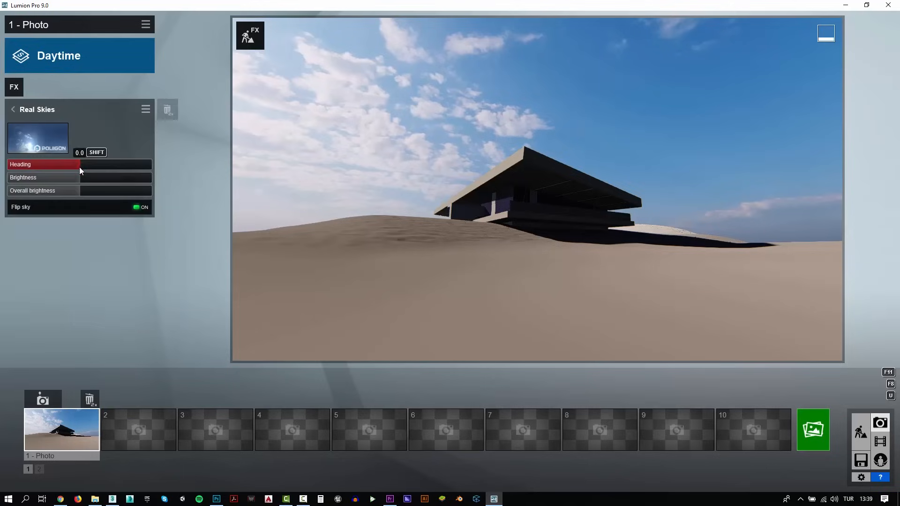
pyautogui.moveTo(80, 165); pyautogui.dragTo(29, 175)
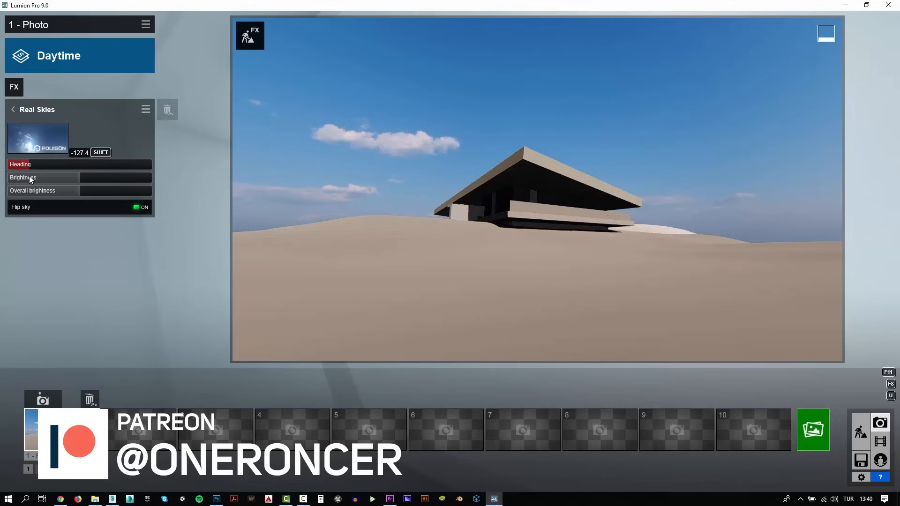
# Step: Return to Build mode and apply the Wild Grass 02 3D grass material to the foreground terrain in the Material Editor
pyautogui.click(865, 439)
pyautogui.click(70, 423)
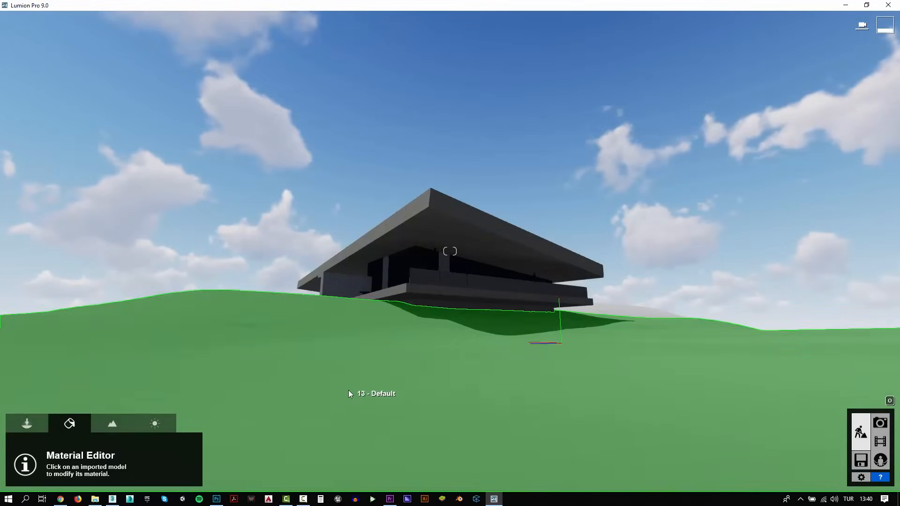
pyautogui.click(349, 391)
pyautogui.click(31, 173)
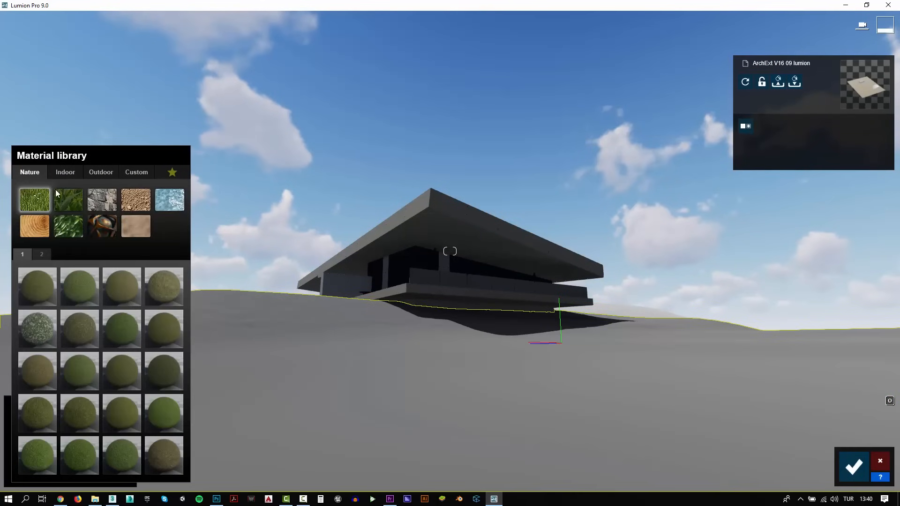
pyautogui.click(65, 195)
pyautogui.click(88, 411)
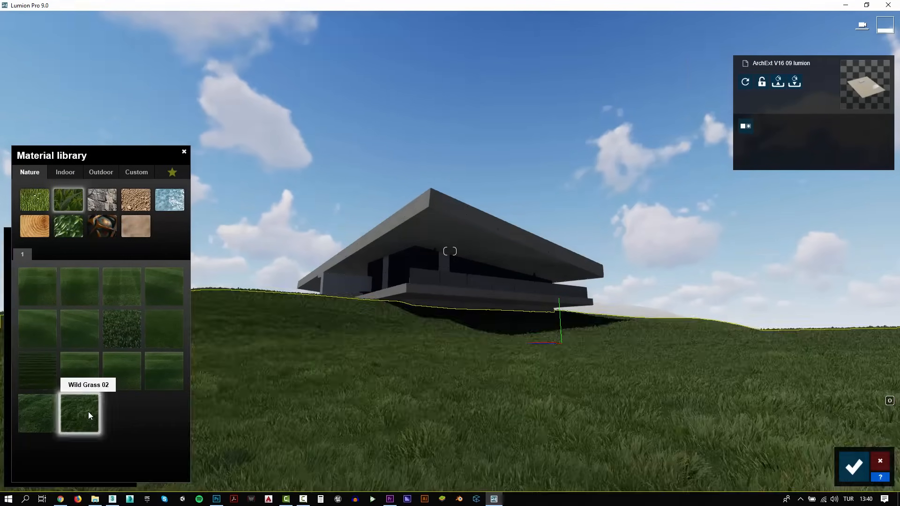
# Step: Apply 3D grass to the remaining hill behind the building, trying Wild Grass 02 before choosing Wild Grass 01, and save the material changes
pyautogui.click(137, 172)
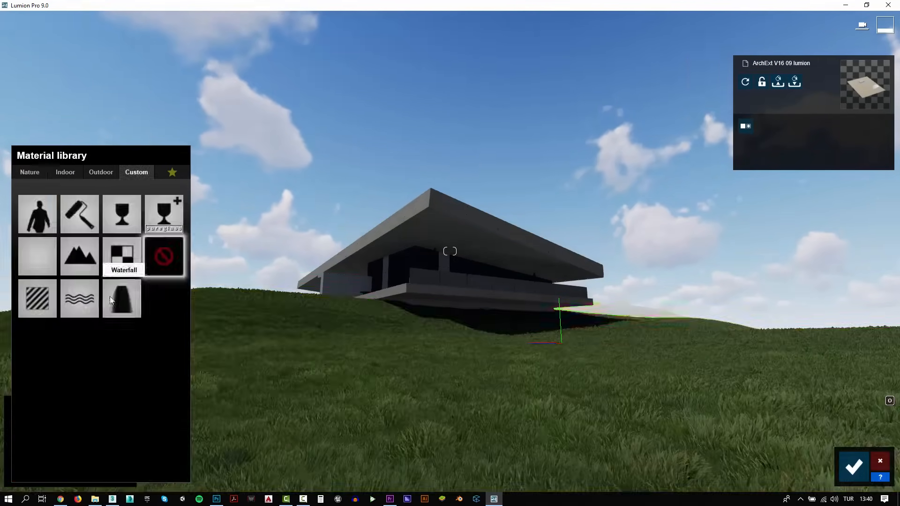
pyautogui.click(37, 173)
pyautogui.click(61, 193)
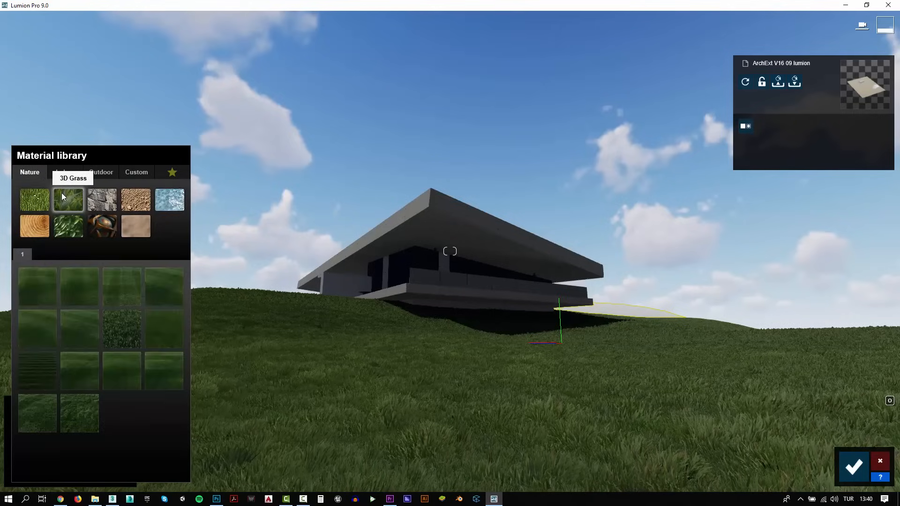
pyautogui.click(85, 415)
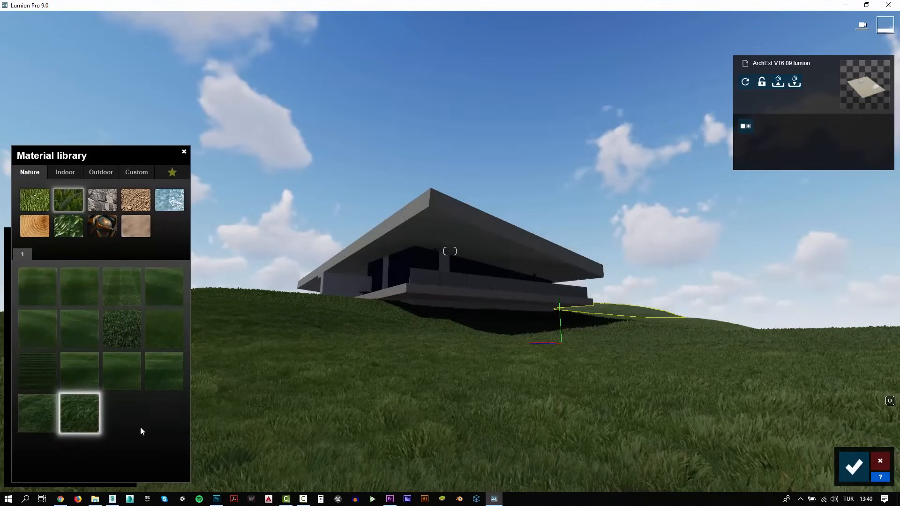
pyautogui.click(32, 421)
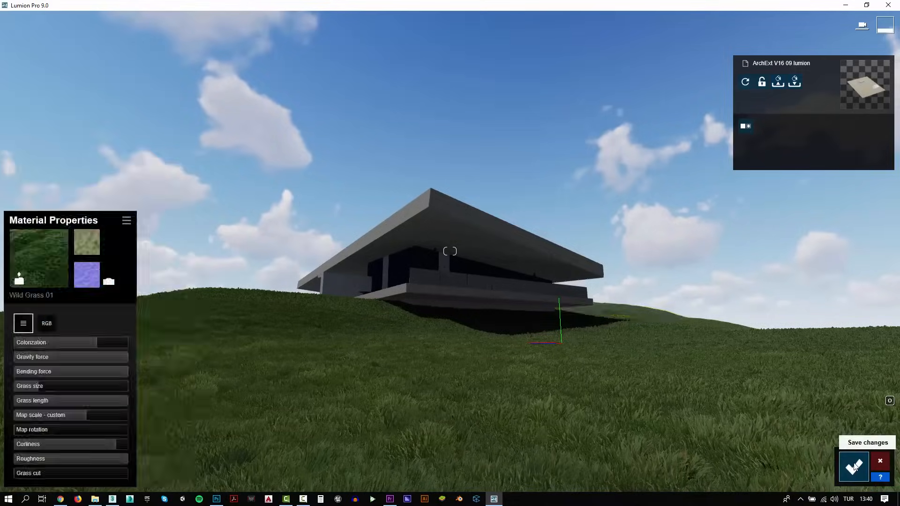
pyautogui.click(854, 467)
# Step: Apply the custom Glass material to the dark window panels of the building
pyautogui.press('w')
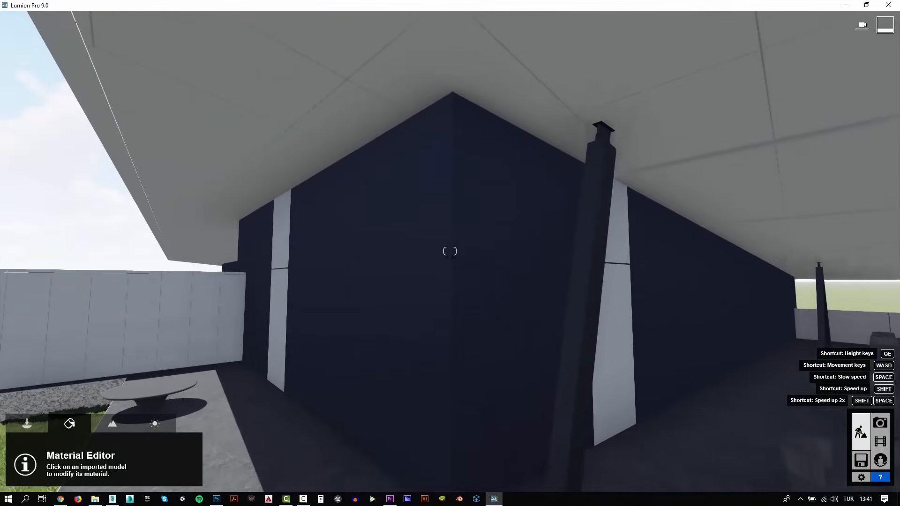
pyautogui.click(489, 333)
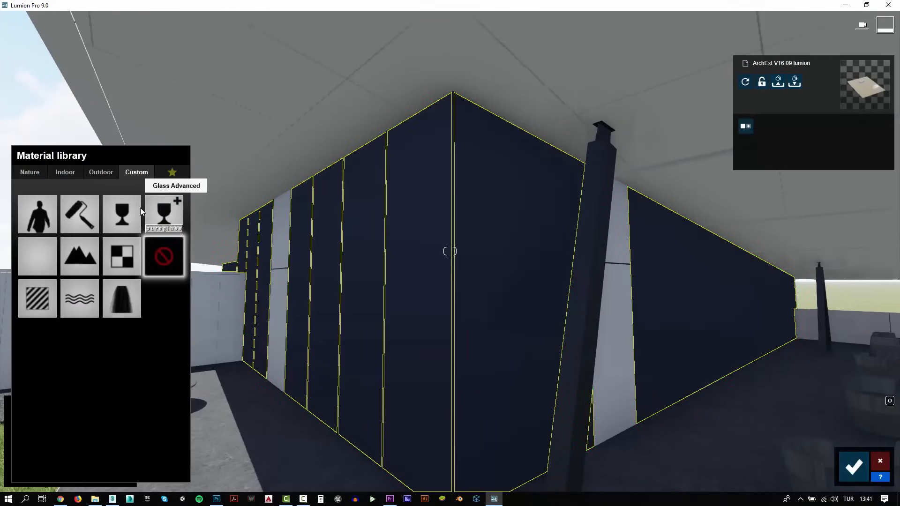
pyautogui.click(136, 207)
# Step: Apply the outdoor glass material Glass Panels 002 to the Glass_exterior terrace railing
pyautogui.press('w')
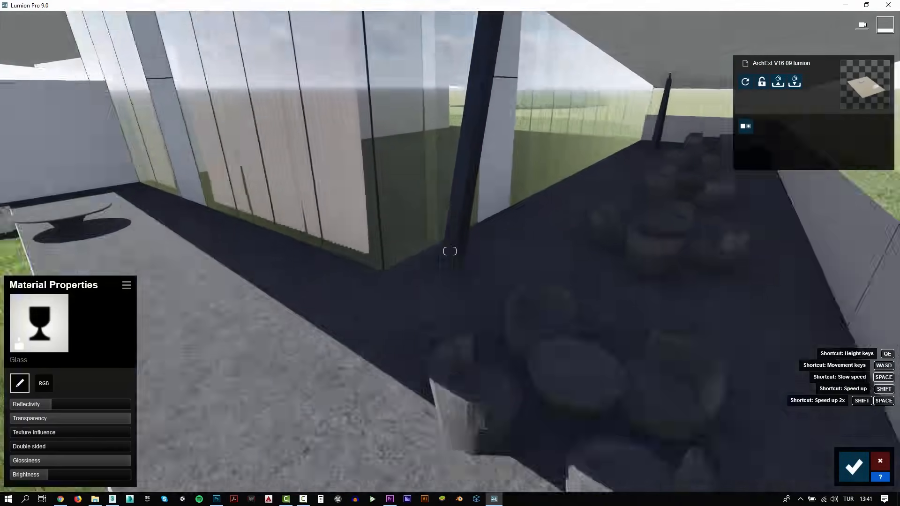
pyautogui.press('s')
pyautogui.click(484, 333)
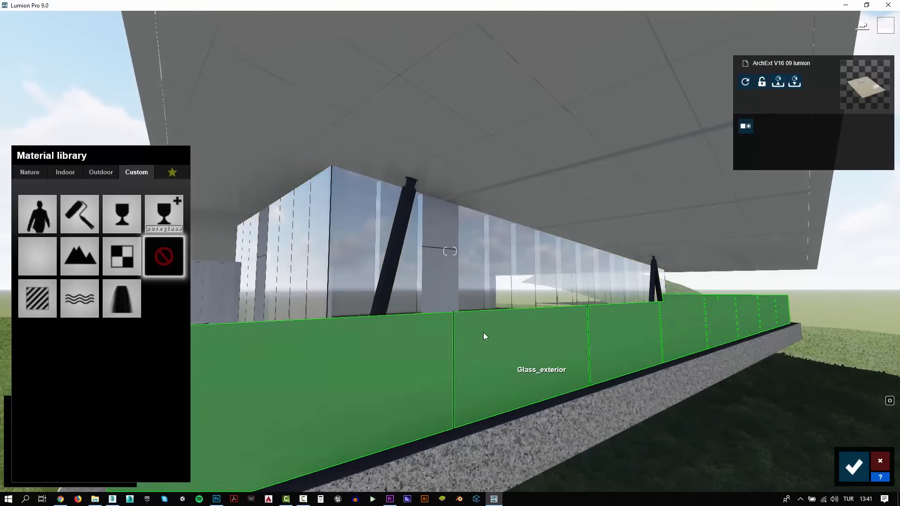
pyautogui.click(98, 173)
pyautogui.click(105, 201)
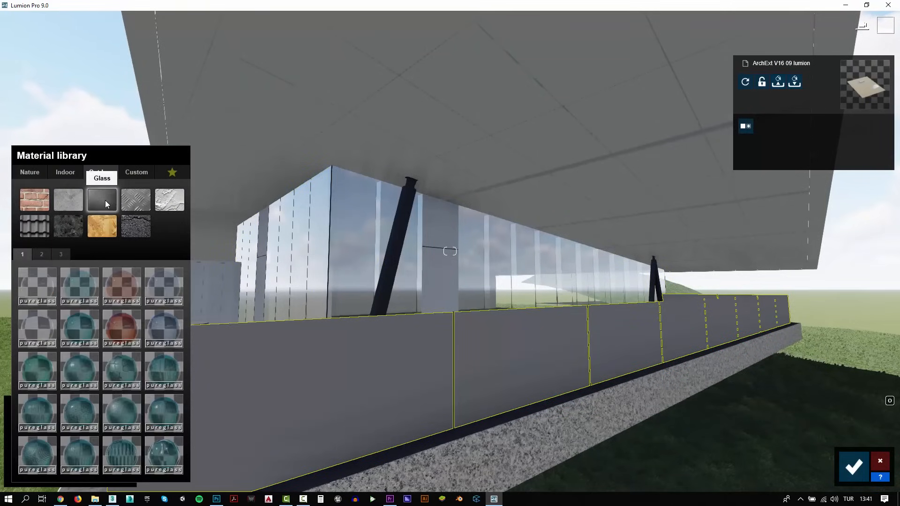
pyautogui.click(90, 285)
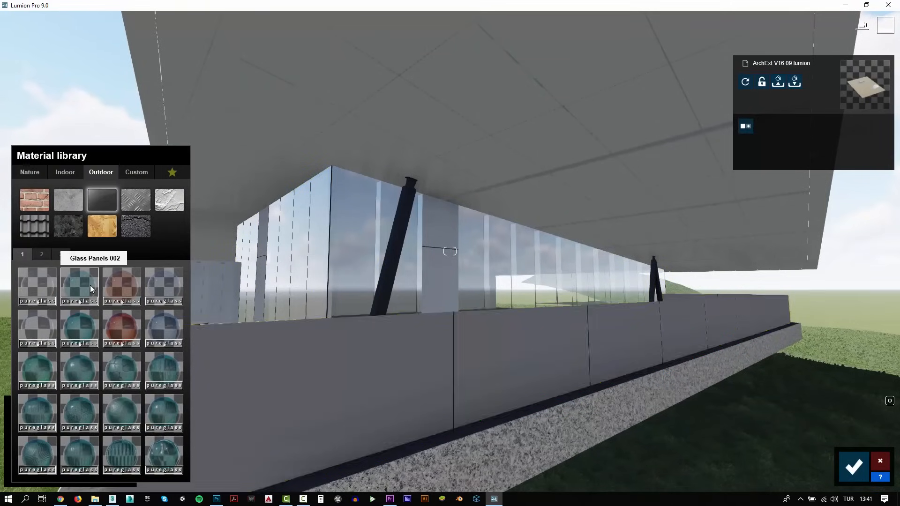
# Step: Assign the Standard material to the marble_noisy base slab and toggle its normal map direction
pyautogui.moveTo(216, 214); pyautogui.dragTo(192, 199, button='right')
pyautogui.press('s')
pyautogui.moveTo(361, 202); pyautogui.dragTo(396, 249, button='right')
pyautogui.press('w')
pyautogui.press('q')
pyautogui.press('e')
pyautogui.click(396, 248)
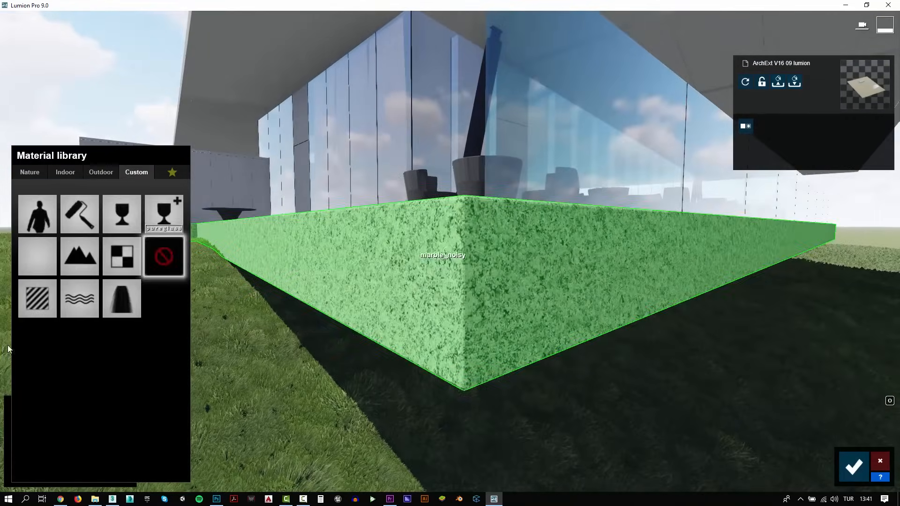
pyautogui.click(33, 297)
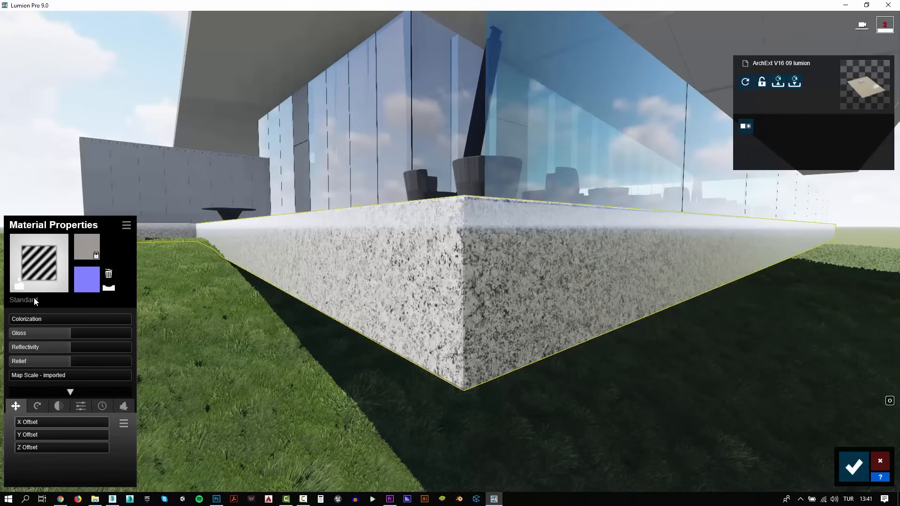
pyautogui.click(108, 289)
pyautogui.click(108, 288)
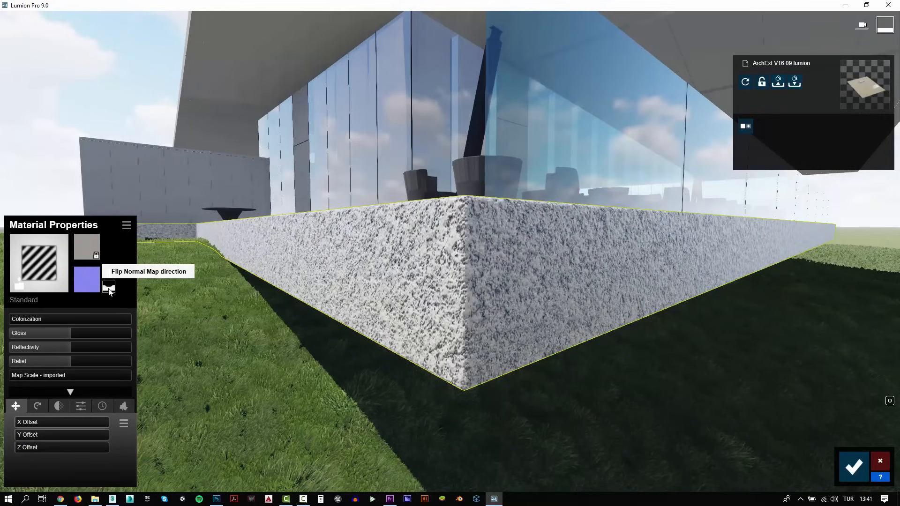
# Step: Lower the relief, reflectivity and gloss of the marble_noisy base slab material
pyautogui.click(36, 358)
pyautogui.click(41, 348)
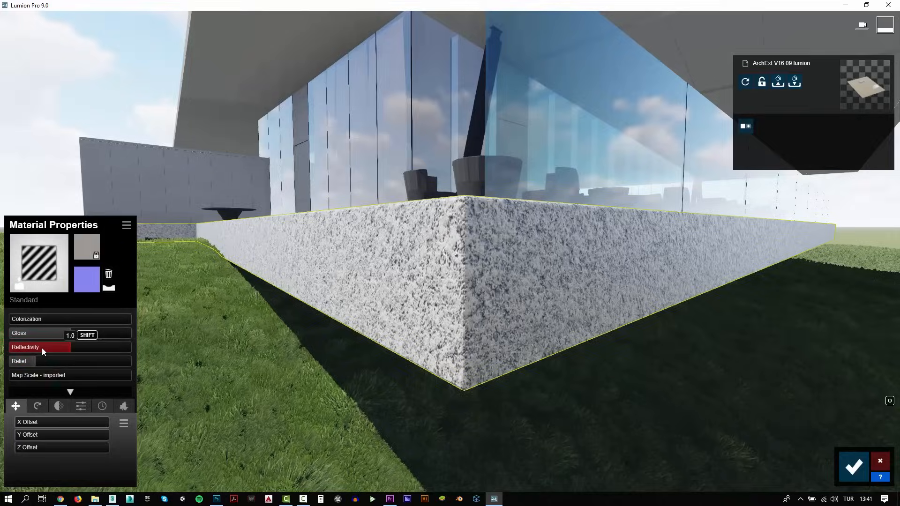
pyautogui.click(50, 336)
# Step: Apply an outdoor concrete to the sloped roof fascia, comparing several variants before choosing Concrete 001 1024
pyautogui.moveTo(197, 315); pyautogui.dragTo(257, 299, button='right')
pyautogui.press('s')
pyautogui.click(332, 289)
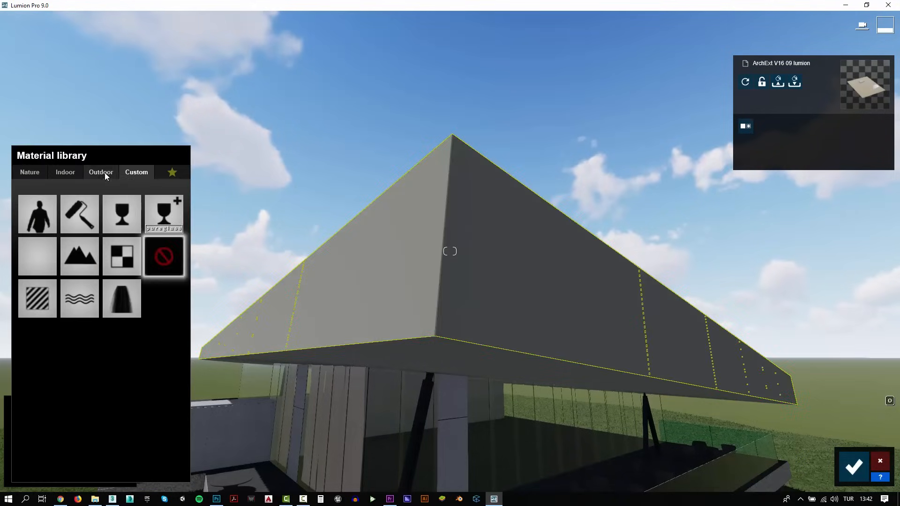
pyautogui.click(105, 173)
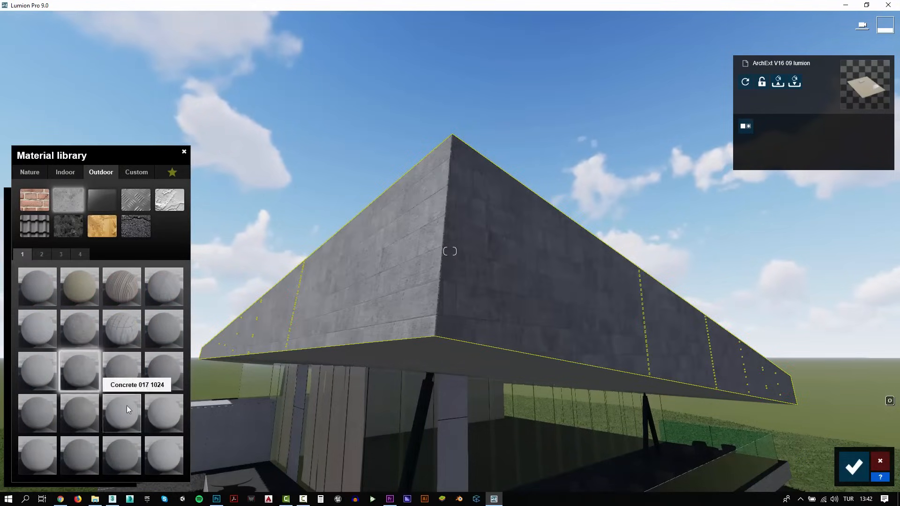
pyautogui.click(42, 254)
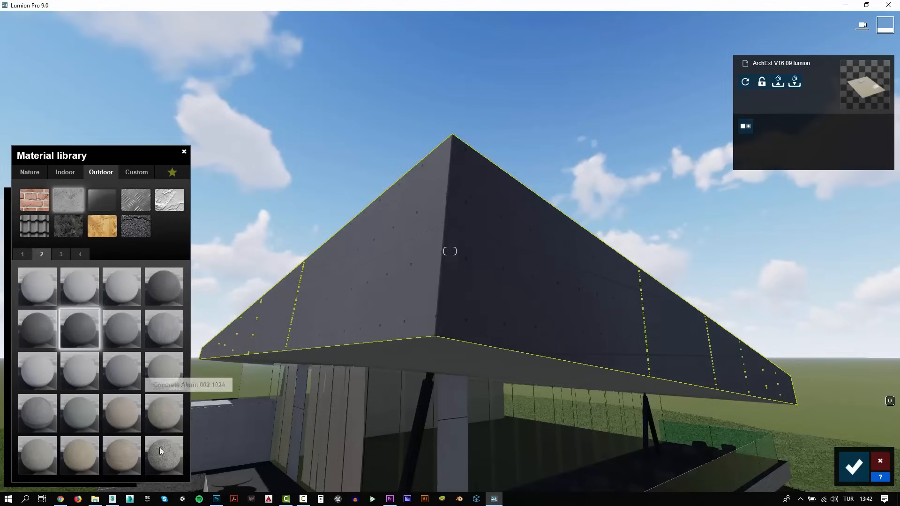
pyautogui.click(22, 254)
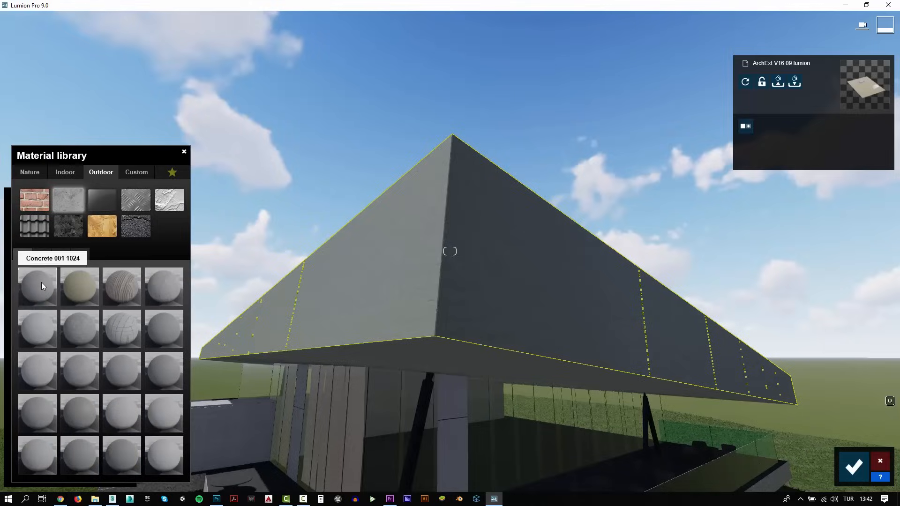
pyautogui.click(42, 282)
# Step: Apply the outdoor material Concrete 001 1024 to the Concrete_ceiling surface under the roof overhang
pyautogui.moveTo(271, 338); pyautogui.dragTo(271, 363, button='right')
pyautogui.press('e')
pyautogui.moveTo(450, 252); pyautogui.dragTo(463, 134, button='right')
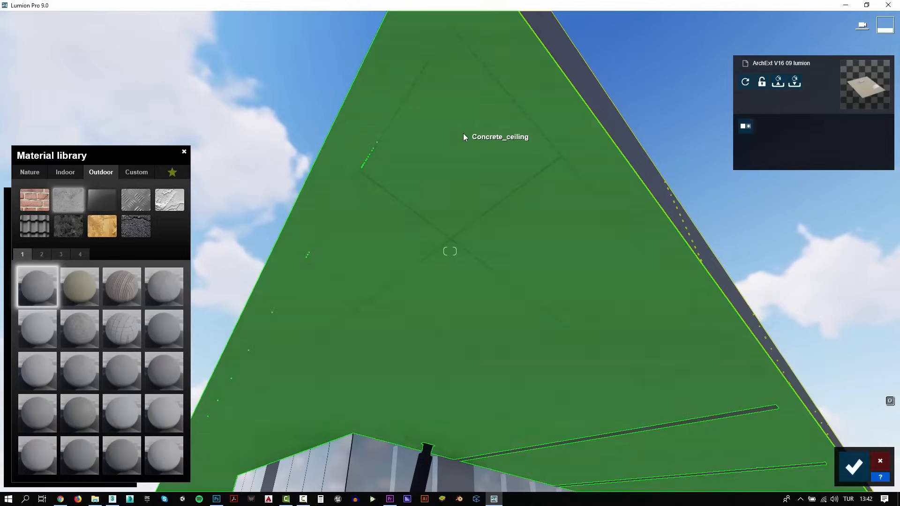
pyautogui.click(463, 134)
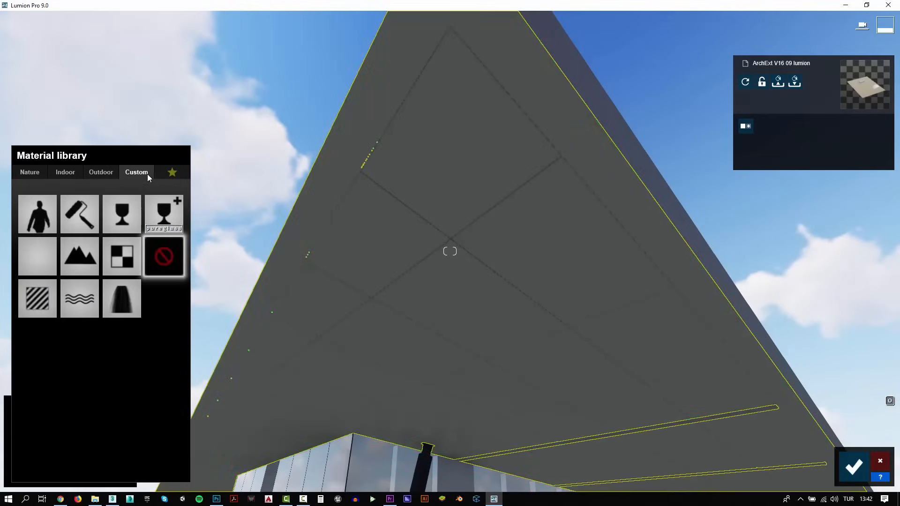
pyautogui.click(101, 172)
pyautogui.click(71, 203)
pyautogui.click(38, 282)
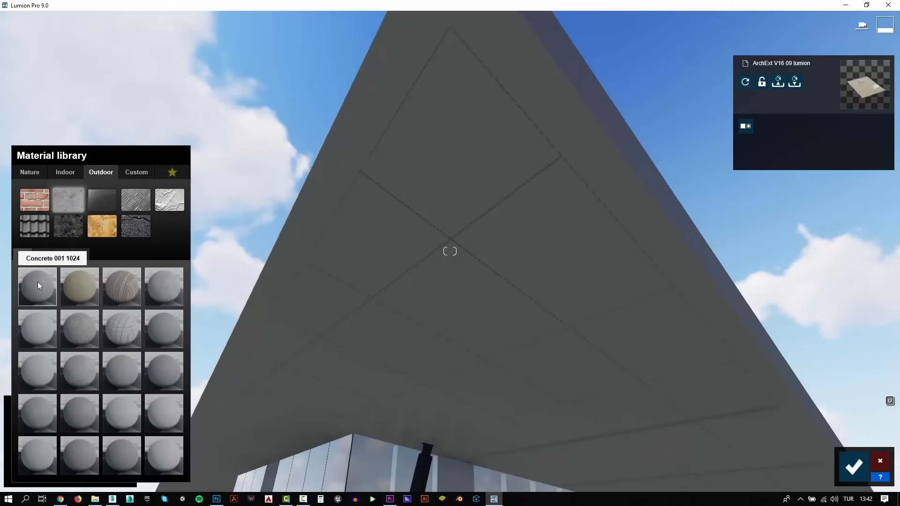
# Step: Apply the outdoor metal Polii Metal StainlessSteelCast 001 2K to the slanted dark columns under the roof
pyautogui.moveTo(516, 319); pyautogui.dragTo(609, 356, button='right')
pyautogui.press('w')
pyautogui.moveTo(450, 251); pyautogui.dragTo(404, 359, button='right')
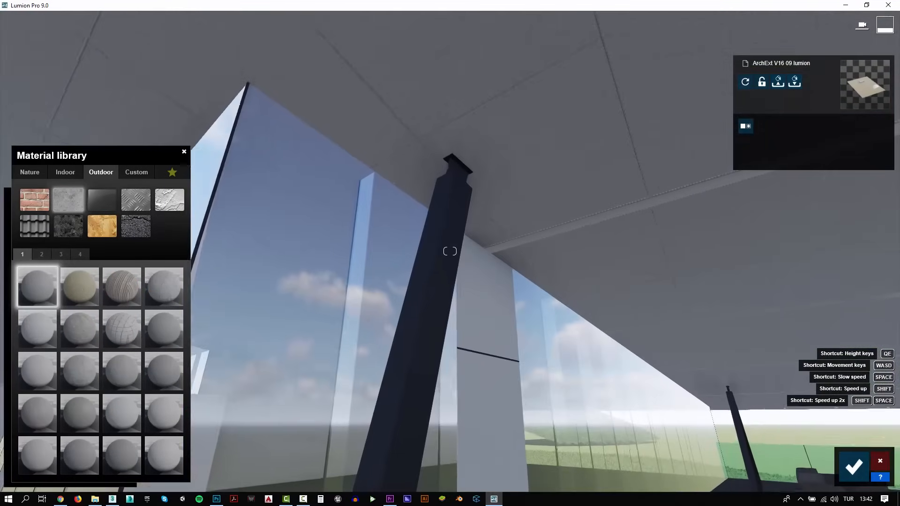
pyautogui.click(404, 359)
pyautogui.click(101, 172)
pyautogui.click(136, 199)
pyautogui.click(62, 254)
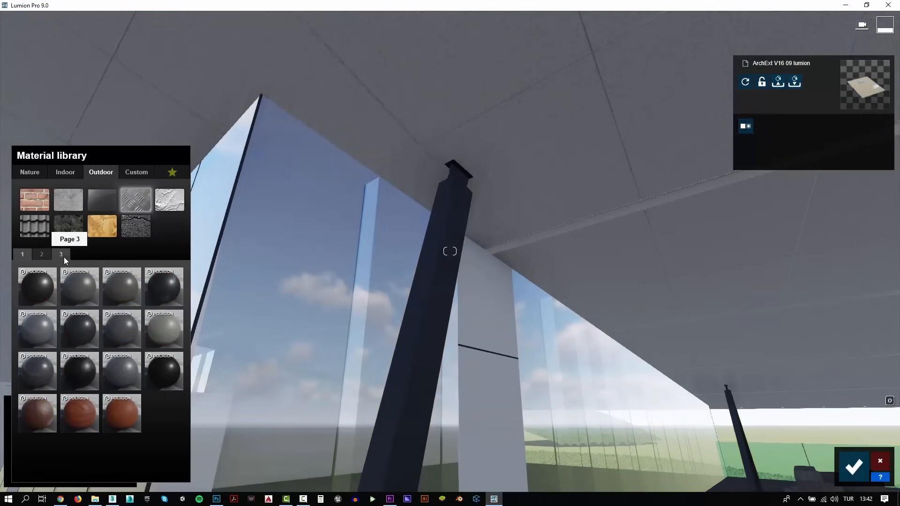
pyautogui.click(72, 372)
# Step: Add slight rusty-metal weathering to the slanted columns and set their edges to 0.2
pyautogui.moveTo(244, 347); pyautogui.dragTo(225, 407, button='right')
pyautogui.press('w')
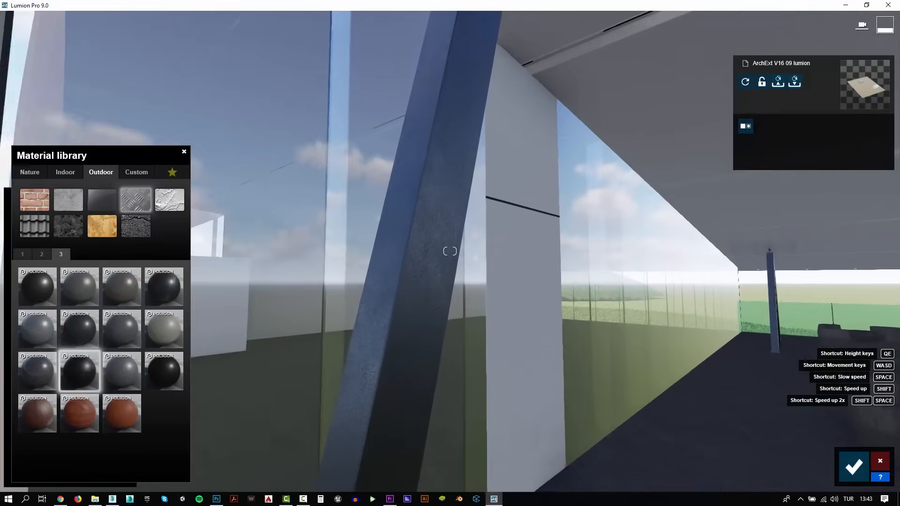
pyautogui.click(89, 365)
pyautogui.click(102, 406)
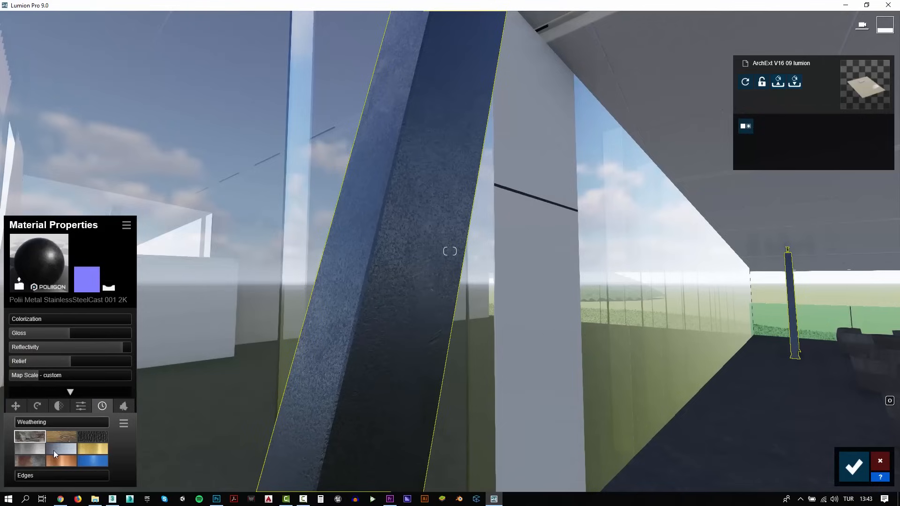
pyautogui.click(41, 422)
pyautogui.click(38, 476)
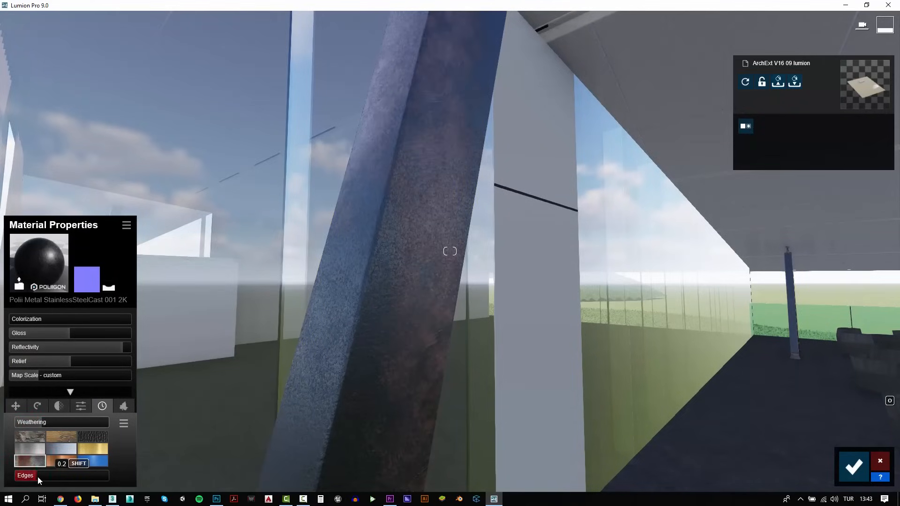
# Step: Assign the Standard material to the ceiling lights strips and raise their colorization fully to white
pyautogui.press('s')
pyautogui.moveTo(713, 337); pyautogui.dragTo(654, 289, button='right')
pyautogui.press('w')
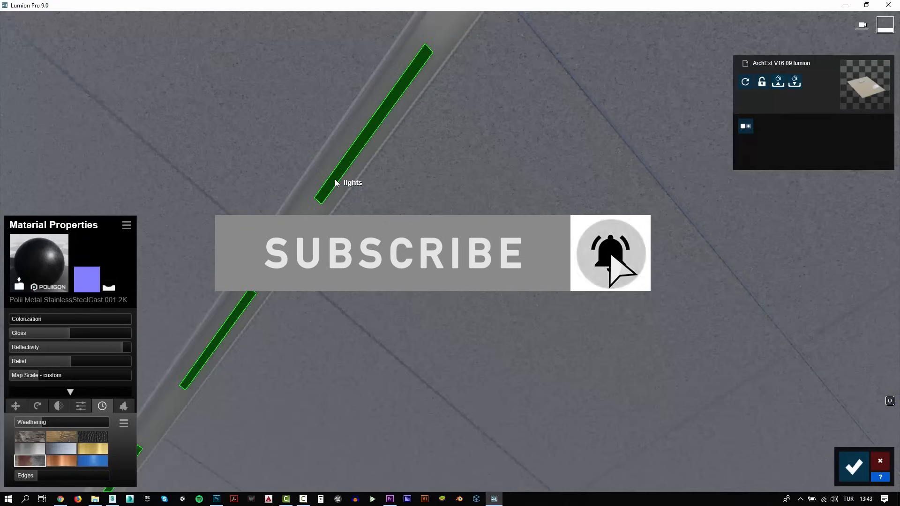
pyautogui.click(335, 181)
pyautogui.click(46, 294)
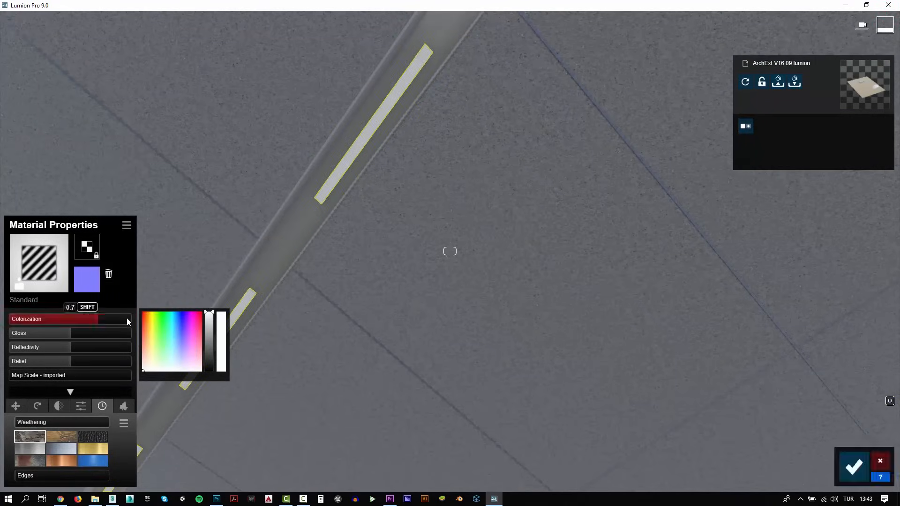
pyautogui.click(125, 319)
# Step: Raise the emissive value of the lights material and save the material changes
pyautogui.click(72, 411)
pyautogui.click(35, 423)
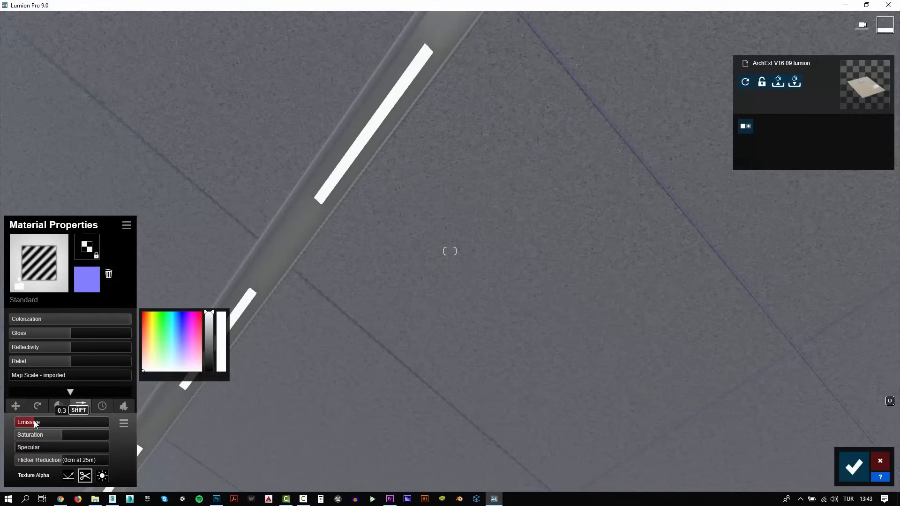
pyautogui.moveTo(52, 422); pyautogui.dragTo(57, 421)
pyautogui.click(861, 473)
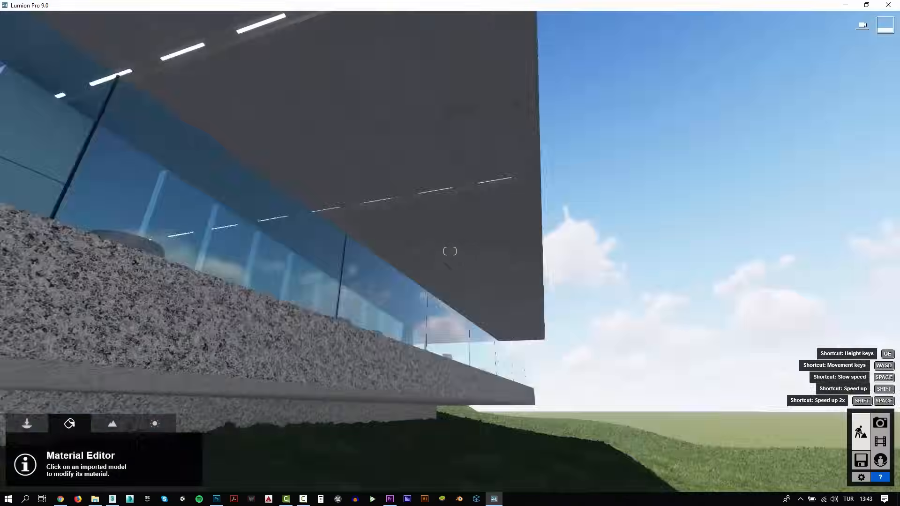
# Step: Apply the outdoor material Wood 002 1024 to the terrace chairs and tables
pyautogui.moveTo(450, 251)
pyautogui.mouseDown(button='right')
pyautogui.moveTo(441, 272)
pyautogui.moveTo(412, 286)
pyautogui.moveTo(403, 312)
pyautogui.moveTo(441, 352)
pyautogui.moveTo(441, 258)
pyautogui.mouseUp(button='right')
pyautogui.press('w')
pyautogui.press('a')
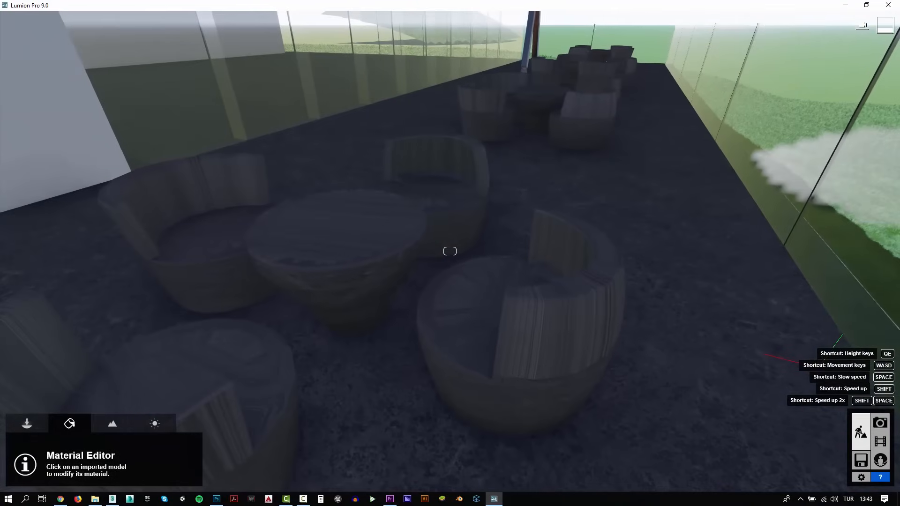
pyautogui.click(546, 325)
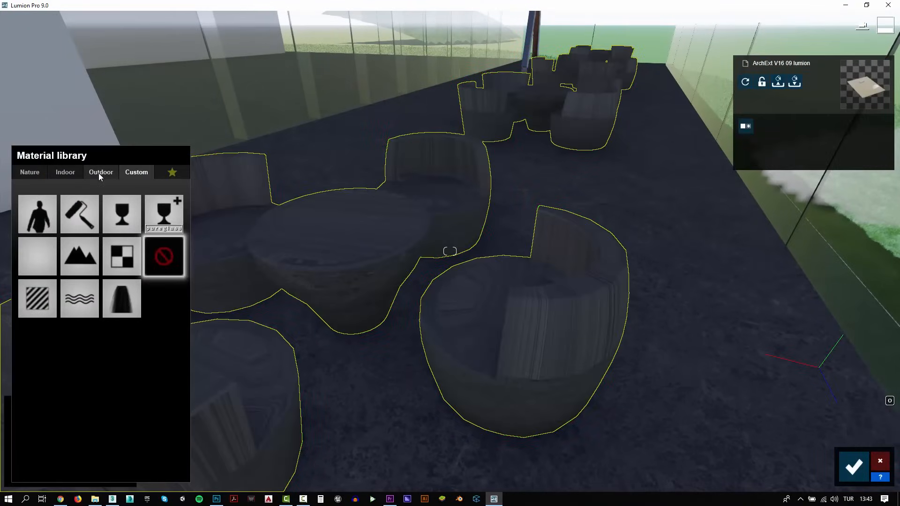
pyautogui.click(99, 172)
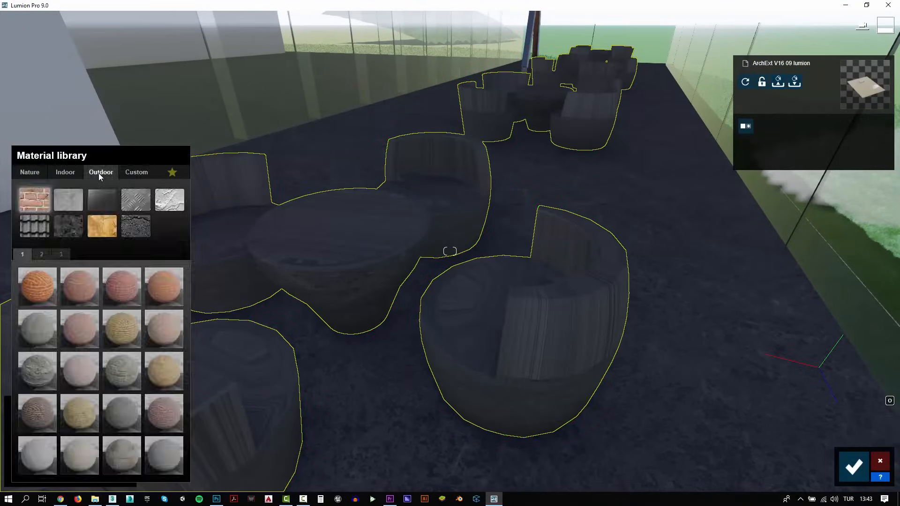
pyautogui.click(95, 223)
pyautogui.click(37, 331)
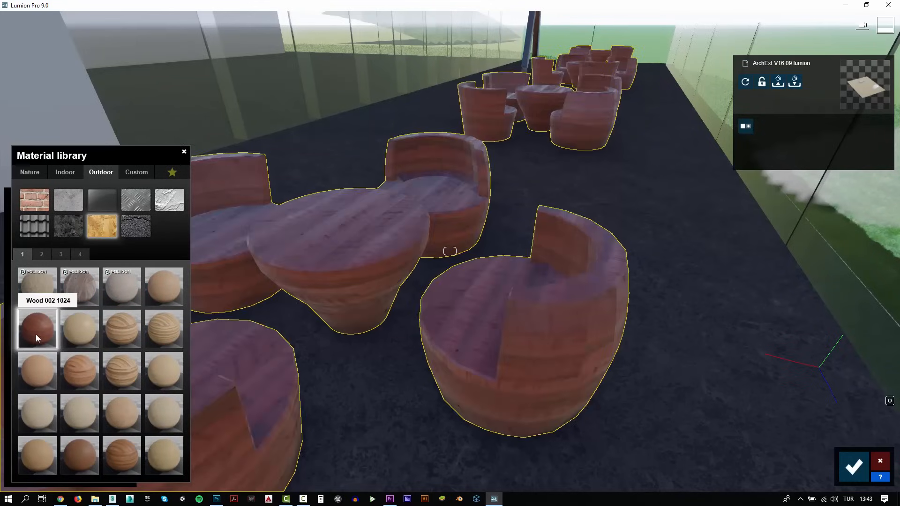
# Step: Try other woods on the terrace furniture, including Wood 042 1024 and Wood 040 1024, before choosing a dark reddish-brown wood
pyautogui.click(63, 254)
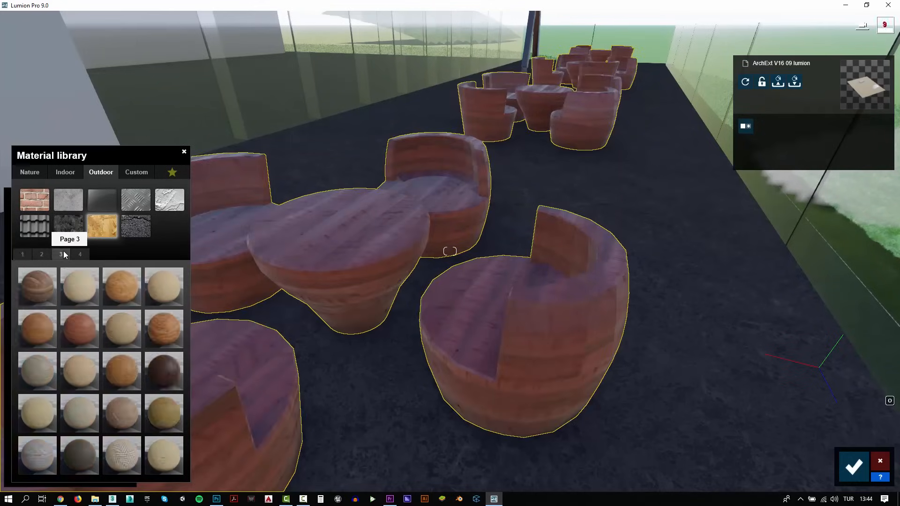
pyautogui.click(82, 314)
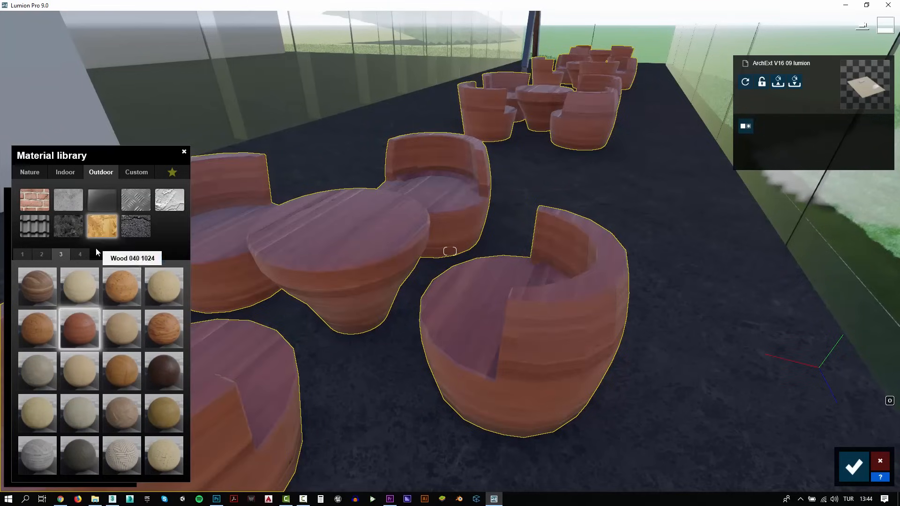
pyautogui.click(81, 254)
pyautogui.click(64, 255)
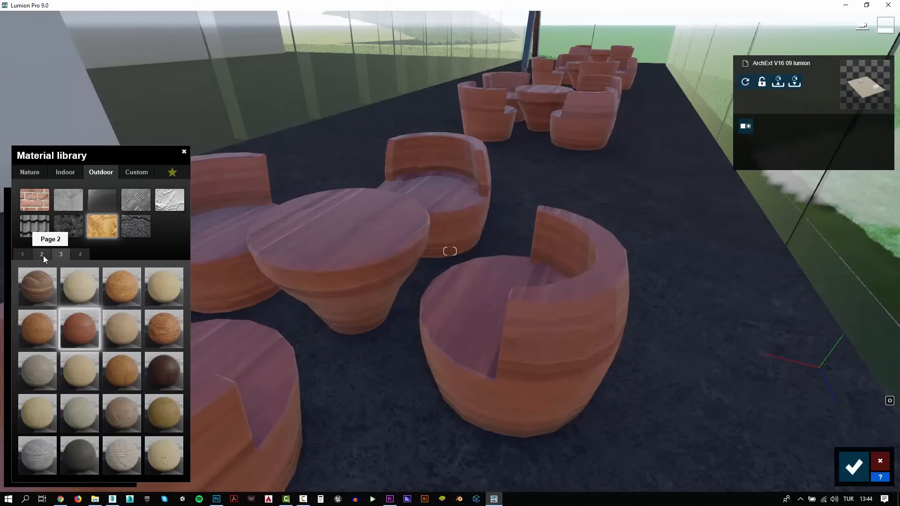
pyautogui.click(42, 255)
pyautogui.click(62, 256)
pyautogui.click(39, 335)
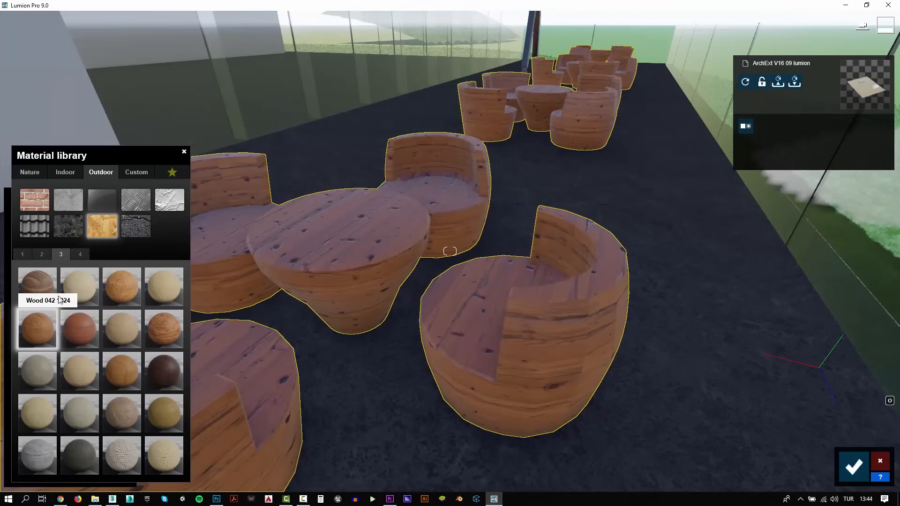
pyautogui.click(117, 285)
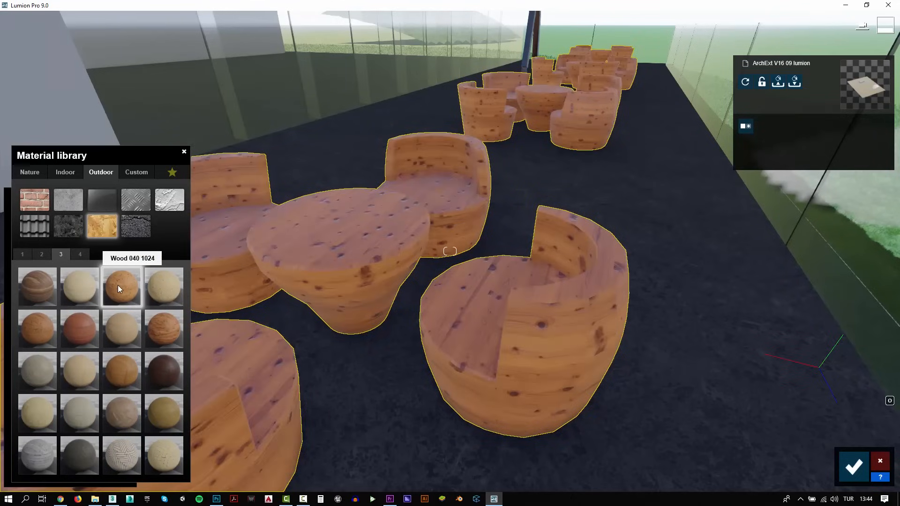
pyautogui.click(42, 254)
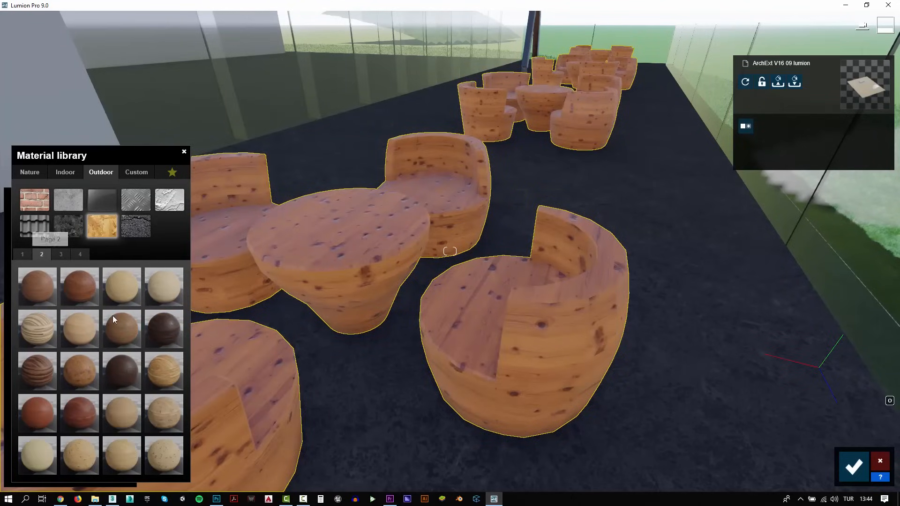
pyautogui.click(83, 295)
# Step: Apply the outdoor material Concrete 001 1024 to the cos_white2 wall panel behind the terrace furniture
pyautogui.moveTo(282, 272); pyautogui.dragTo(464, 274, button='right')
pyautogui.press('s')
pyautogui.press('w')
pyautogui.press('e')
pyautogui.press('w')
pyautogui.press('s')
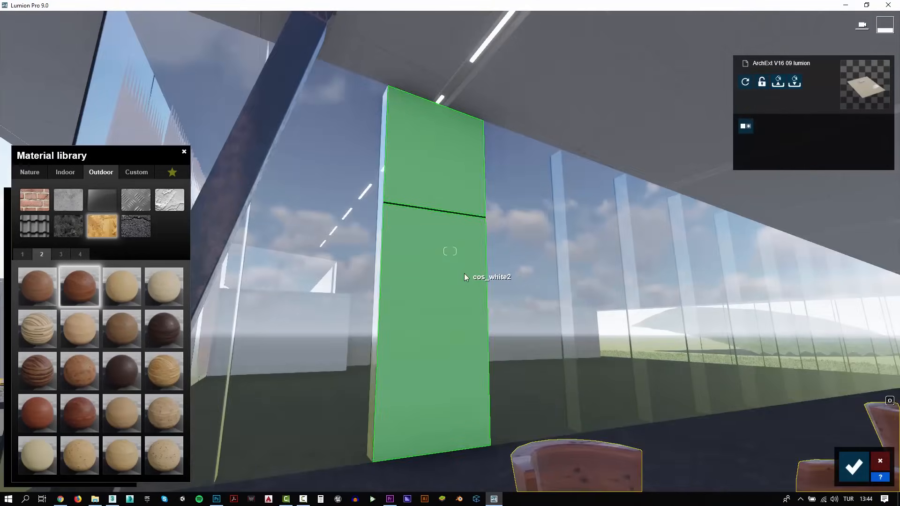
pyautogui.click(464, 274)
pyautogui.click(102, 173)
pyautogui.click(69, 197)
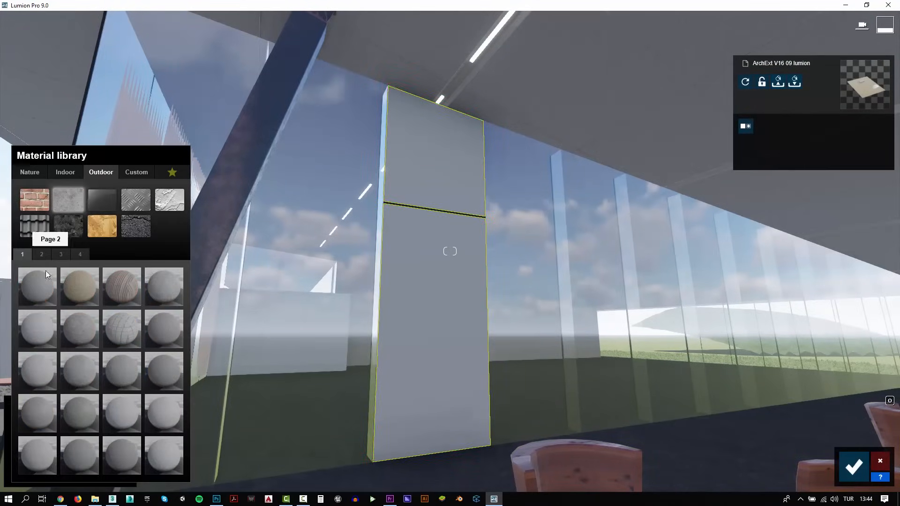
pyautogui.click(43, 296)
# Step: Examine the concrete finish of the wall panel from close up and from different heights
pyautogui.press('w')
pyautogui.moveTo(391, 313); pyautogui.dragTo(375, 335, button='right')
pyautogui.press('q')
pyautogui.press('w')
pyautogui.moveTo(394, 286); pyautogui.dragTo(408, 245, button='right')
pyautogui.press('e')
pyautogui.press('s')
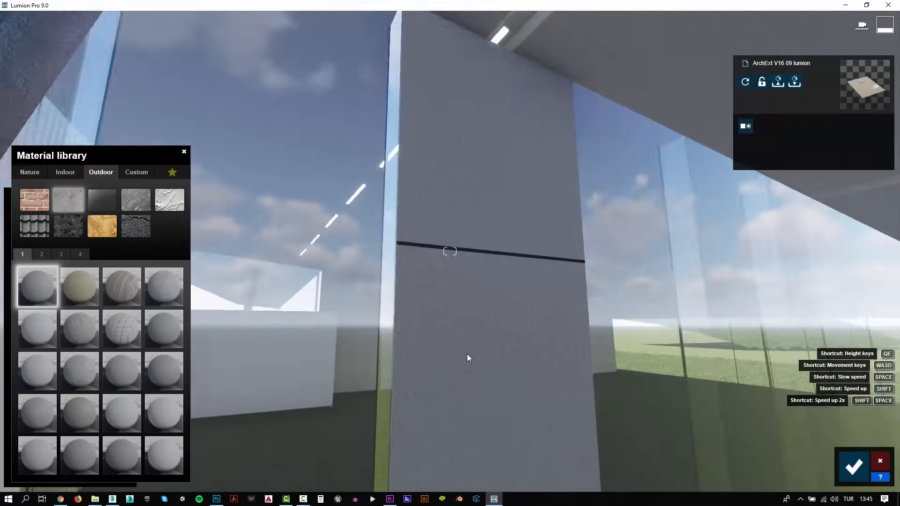
# Step: Apply Metal Painted 002 1024 to the Concrete_ceiling_nodirt recess around the ceiling lights, comparing it with Metal Painted 006 1024
pyautogui.press('w')
pyautogui.moveTo(467, 353); pyautogui.dragTo(527, 248, button='right')
pyautogui.press('w')
pyautogui.press('s')
pyautogui.press('s')
pyautogui.press('d')
pyautogui.press('s')
pyautogui.press('w')
pyautogui.click(491, 201)
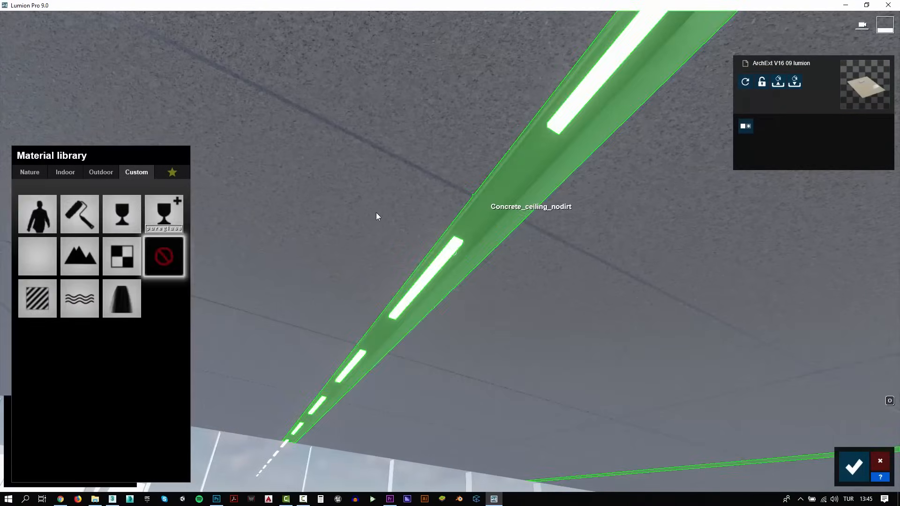
pyautogui.click(101, 172)
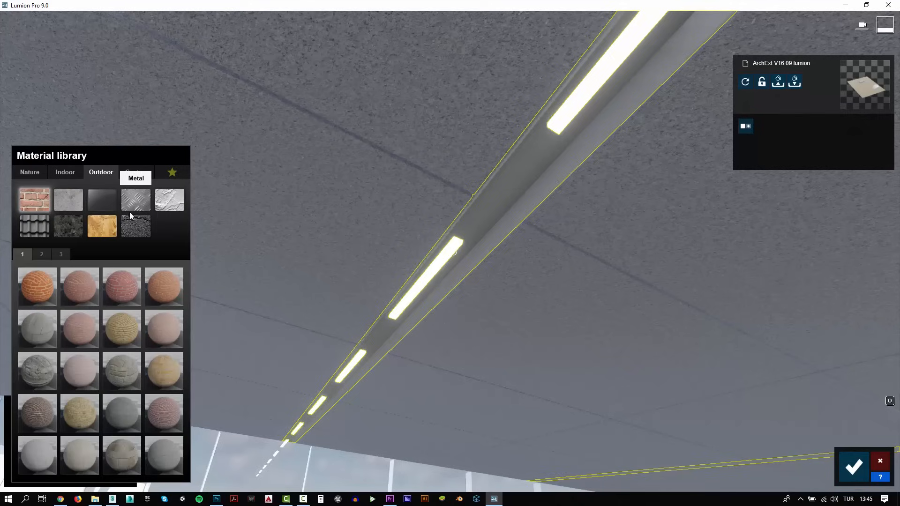
pyautogui.click(123, 333)
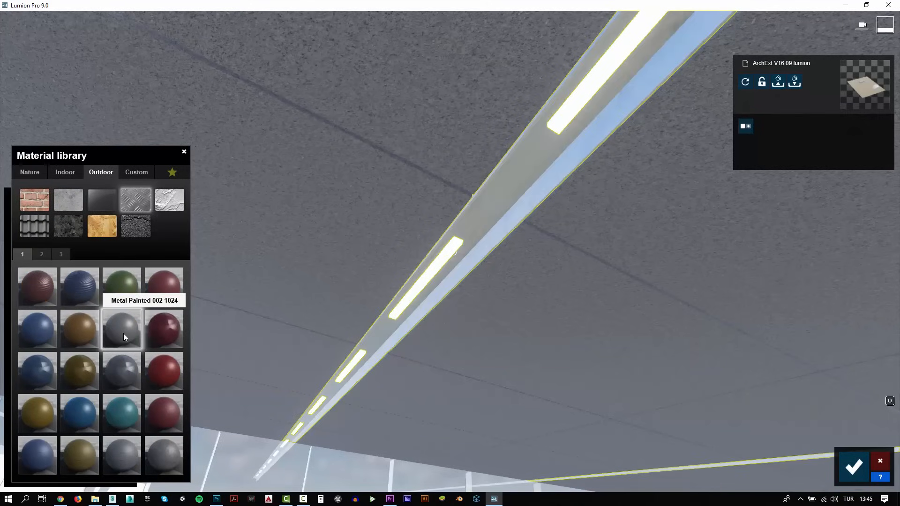
pyautogui.click(155, 454)
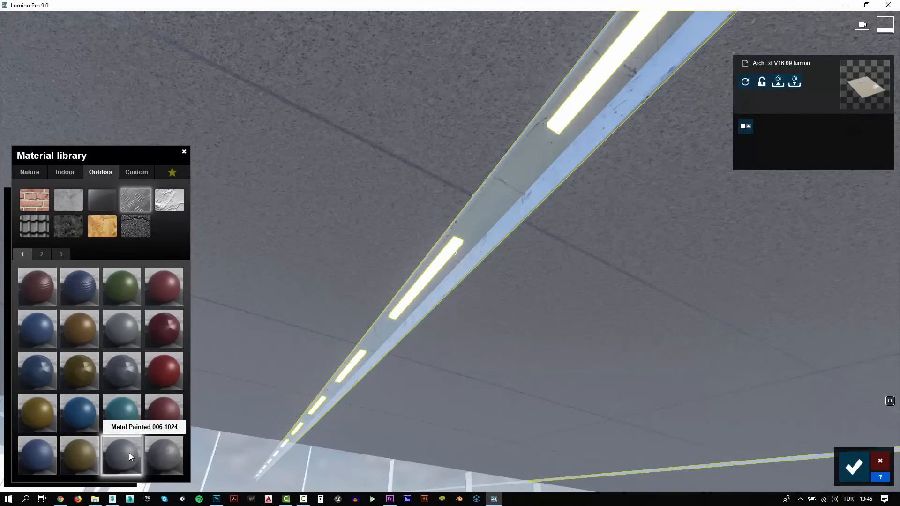
pyautogui.click(125, 322)
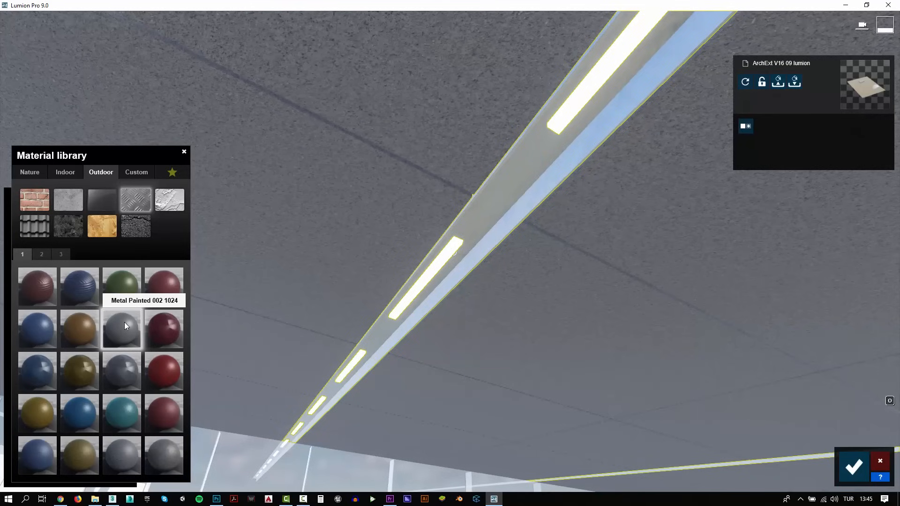
# Step: Try other metals such as Metal Painted 008 1024 on the ceiling light recess before applying Polii Metal Galvanized 002 2k
pyautogui.click(41, 254)
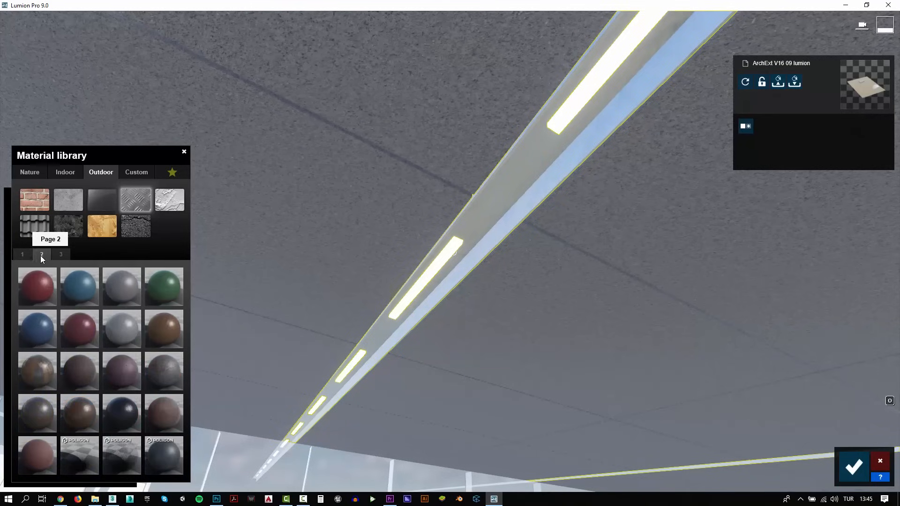
pyautogui.click(162, 361)
pyautogui.click(125, 288)
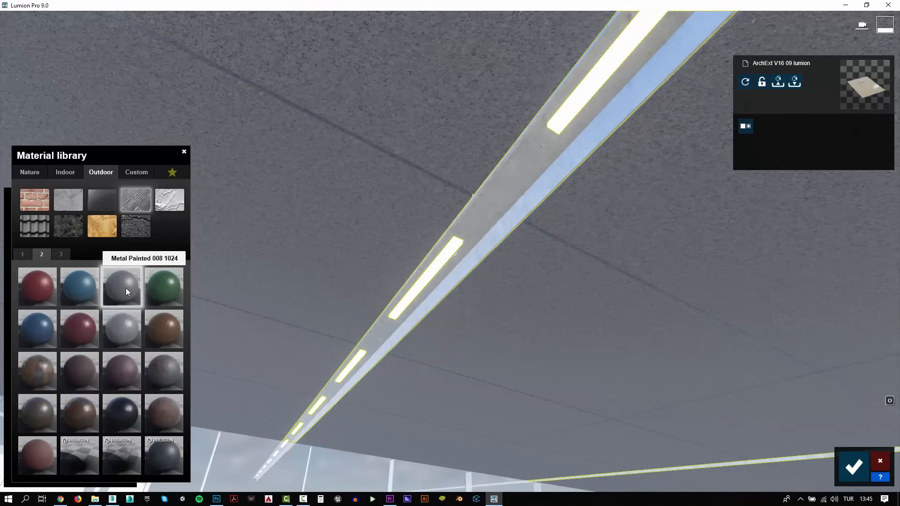
pyautogui.click(129, 330)
pyautogui.click(129, 283)
pyautogui.click(170, 458)
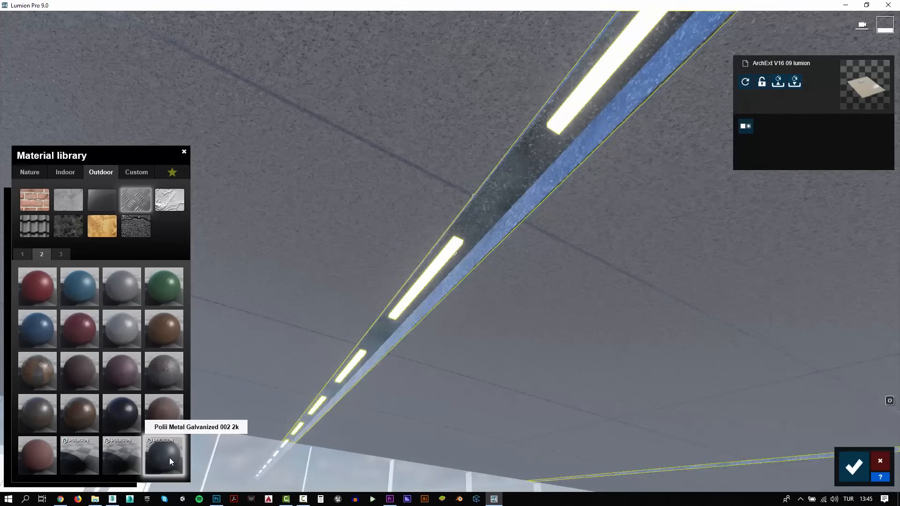
# Step: Give the wall block beside the glazed facade a Standard material with a white colour and lower reflectivity, and save the materials
pyautogui.moveTo(244, 417); pyautogui.dragTo(375, 422, button='right')
pyautogui.moveTo(449, 252); pyautogui.dragTo(577, 281, button='right')
pyautogui.press('d')
pyautogui.press('w')
pyautogui.press('s')
pyautogui.press('w')
pyautogui.press('s')
pyautogui.press('a')
pyautogui.moveTo(497, 258); pyautogui.dragTo(462, 265, button='right')
pyautogui.press('d')
pyautogui.click(462, 265)
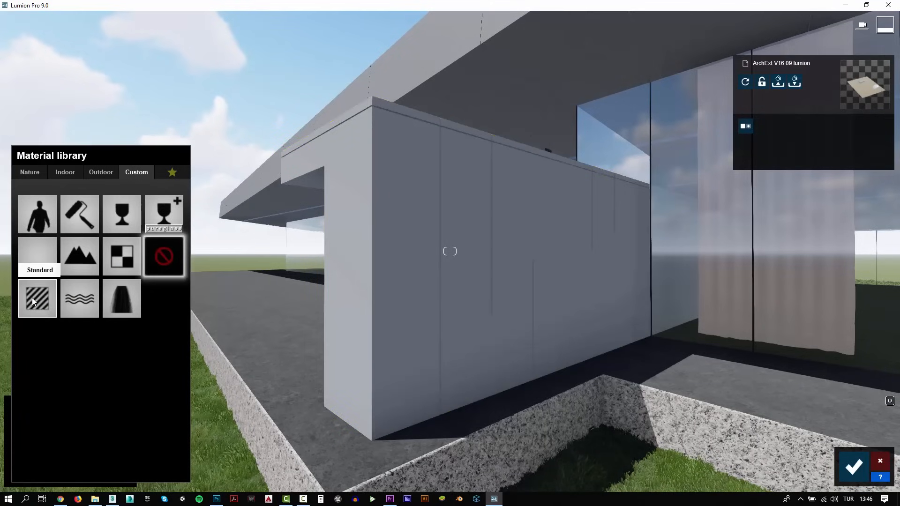
pyautogui.click(32, 298)
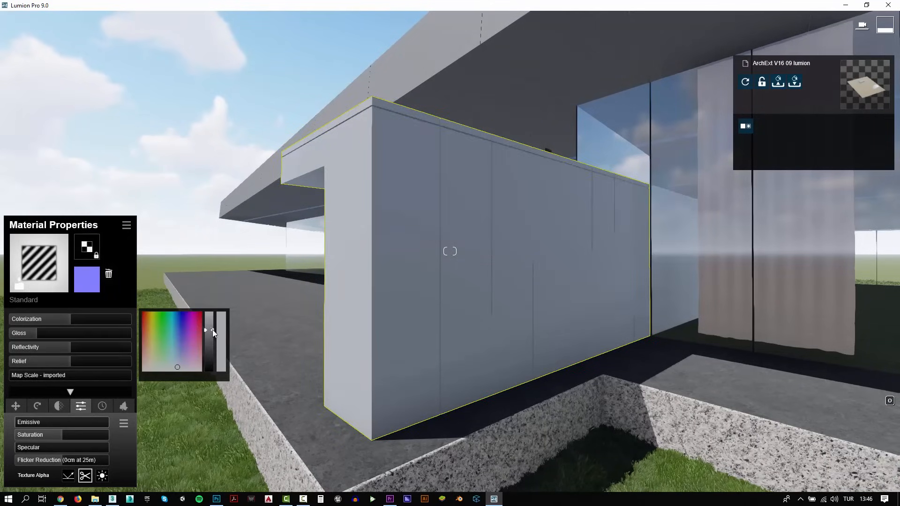
pyautogui.moveTo(213, 330); pyautogui.dragTo(211, 312)
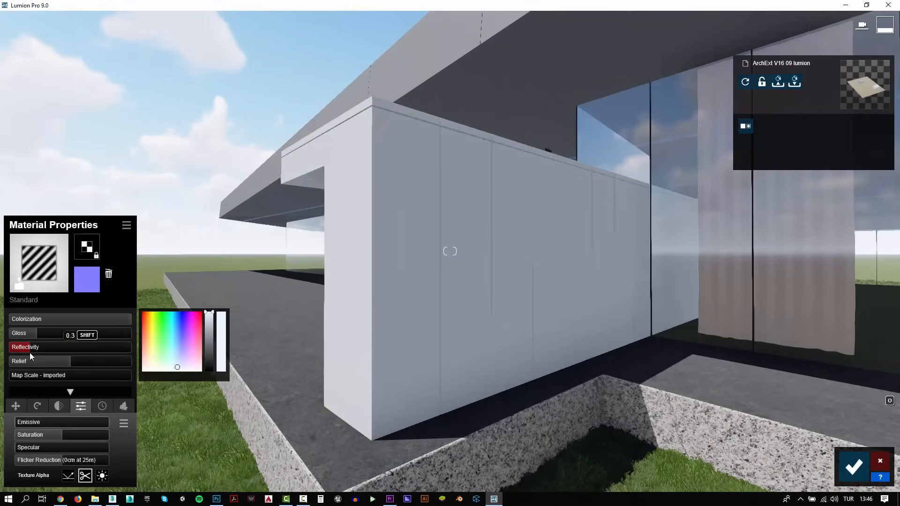
pyautogui.click(854, 467)
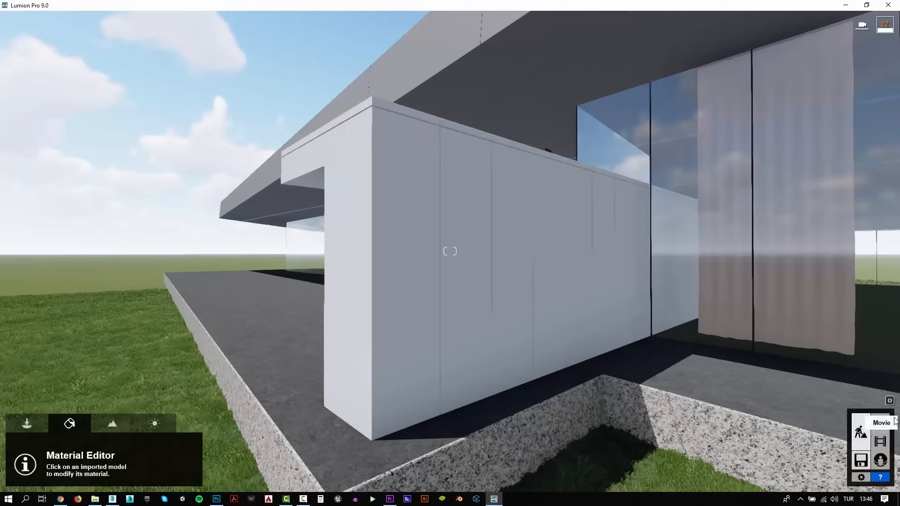
# Step: Restore the saved Photo 1 view and set the Real Skies heading to about 101.7 and brightness to 0.8
pyautogui.click(878, 422)
pyautogui.click(65, 436)
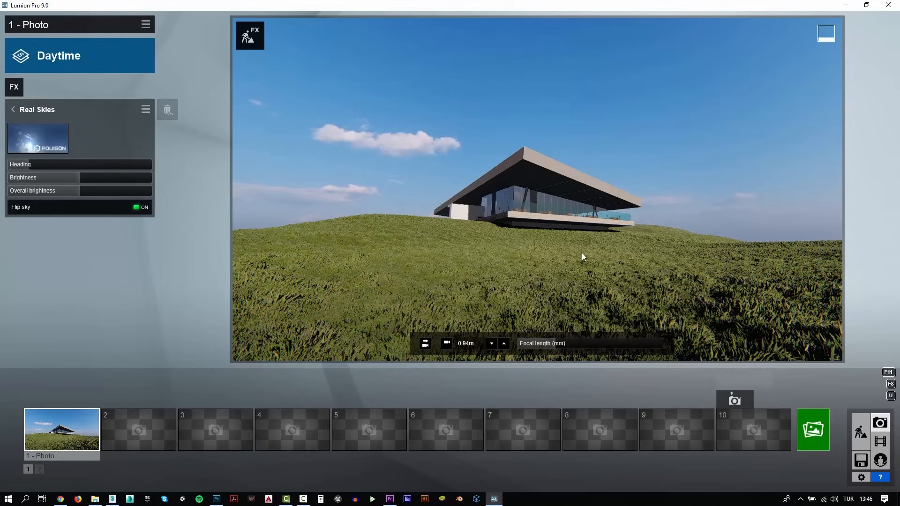
pyautogui.moveTo(33, 165); pyautogui.dragTo(69, 181)
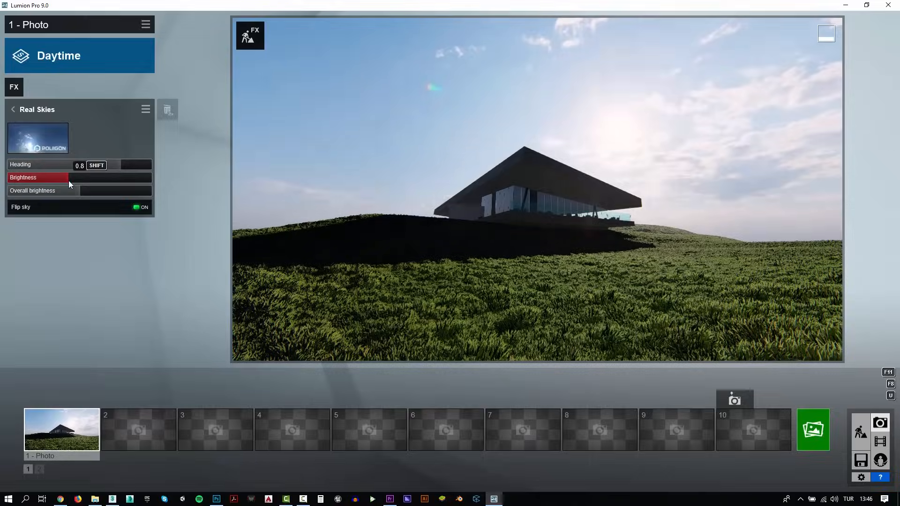
# Step: Render the current shot at Desktop size 1920x1080 as a JPG named test, and close the finished render
pyautogui.click(815, 442)
pyautogui.click(356, 369)
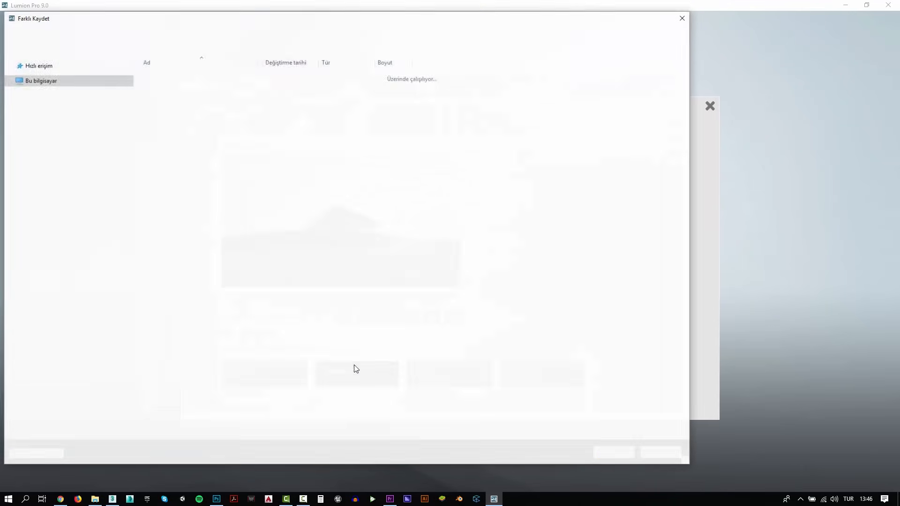
pyautogui.click(241, 33)
pyautogui.write('test')
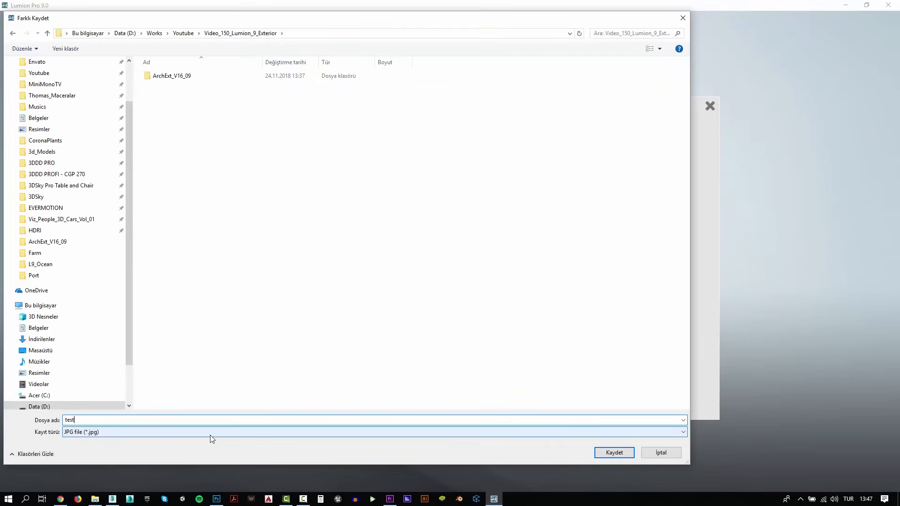
pyautogui.press('Return')
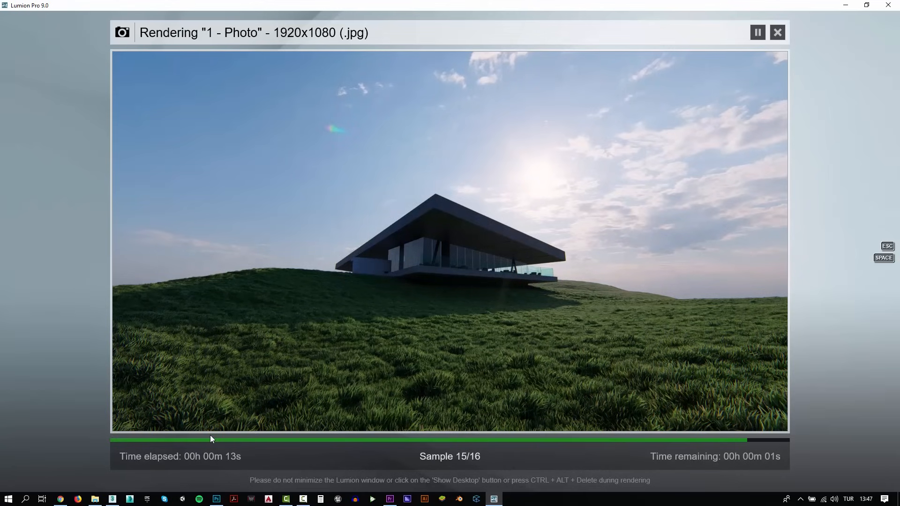
pyautogui.click(740, 418)
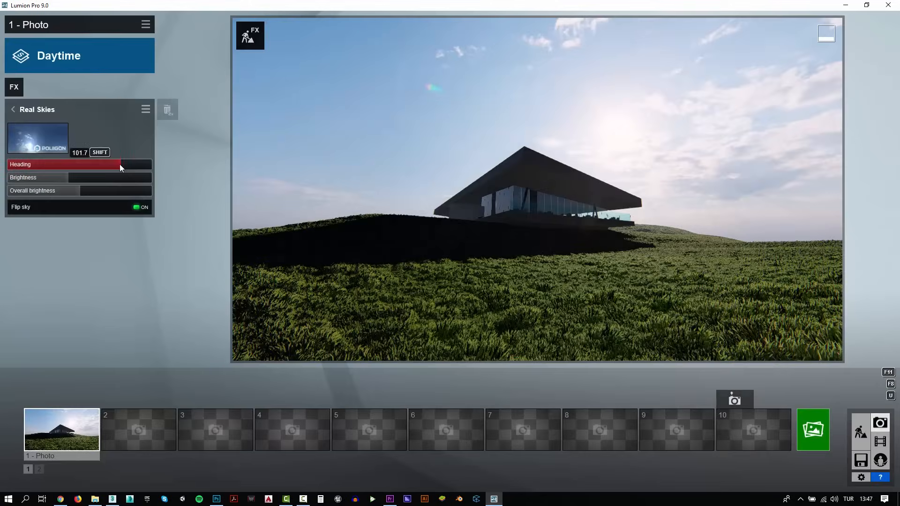
# Step: Turn the Real Skies heading further so sunlight reaches the roof edge, and render the current shot again at Desktop 1920x1080
pyautogui.moveTo(119, 165); pyautogui.dragTo(139, 161)
pyautogui.click(813, 429)
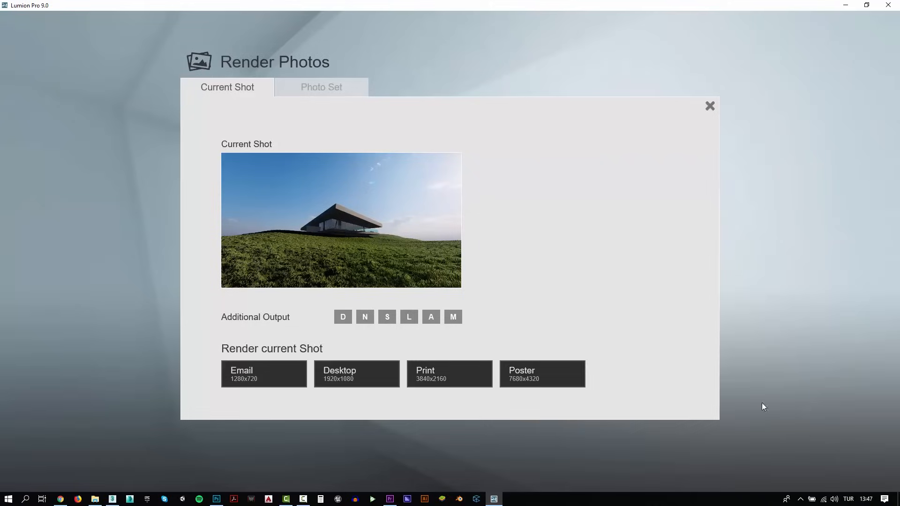
pyautogui.click(357, 373)
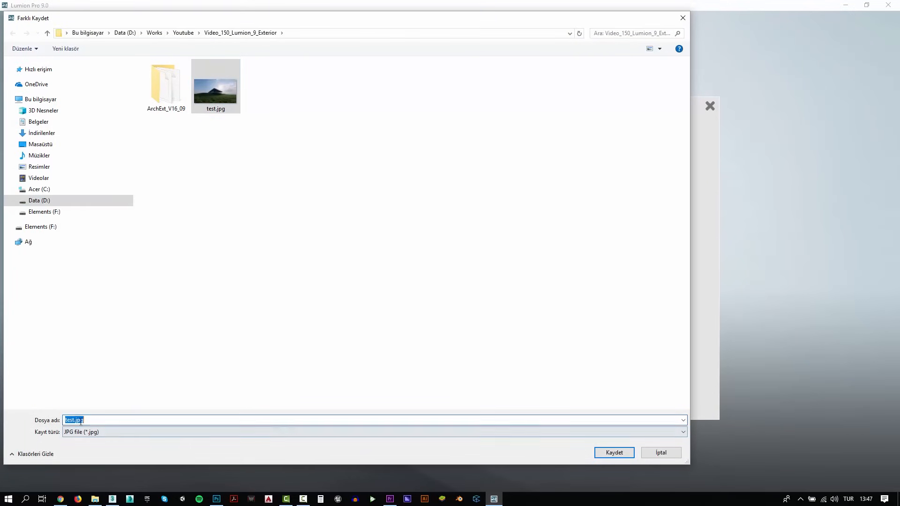
pyautogui.press('Return')
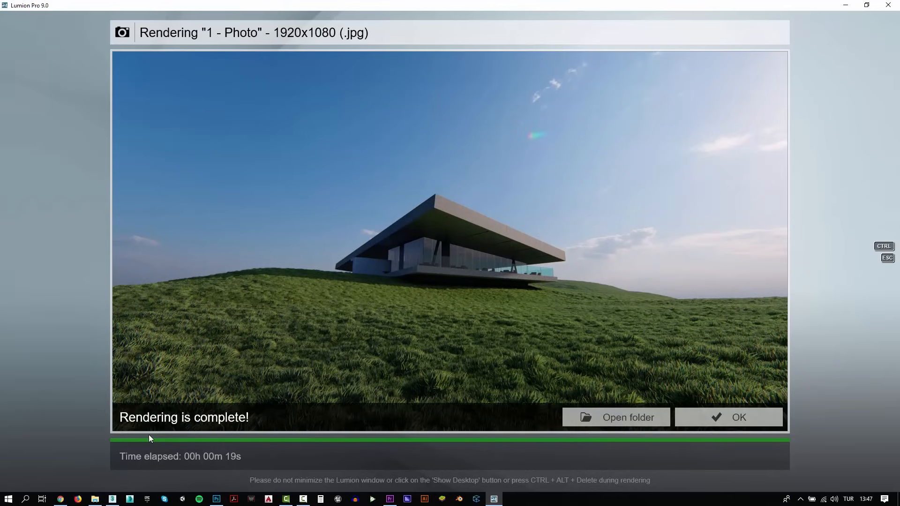
pyautogui.click(768, 416)
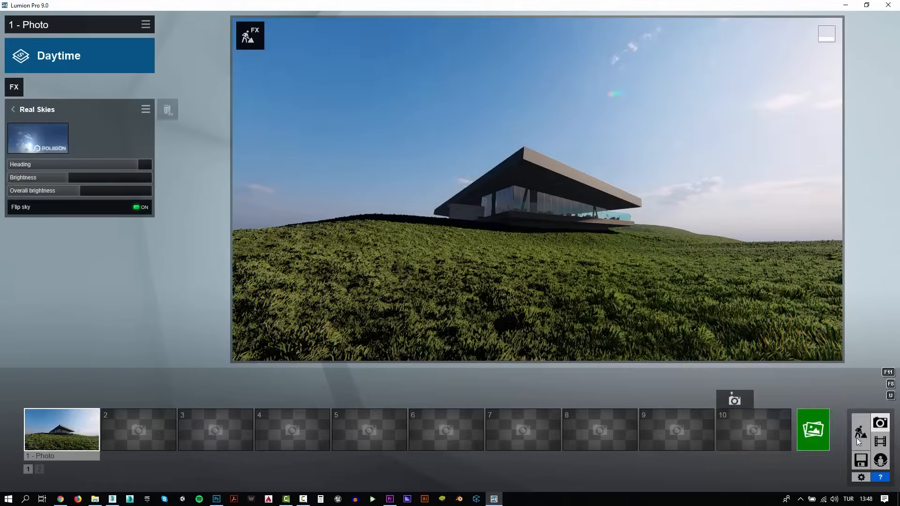
# Step: Return to building the scene and place the Stone Grey 004 rock on the grass to the left in front of the building
pyautogui.click(859, 433)
pyautogui.click(26, 424)
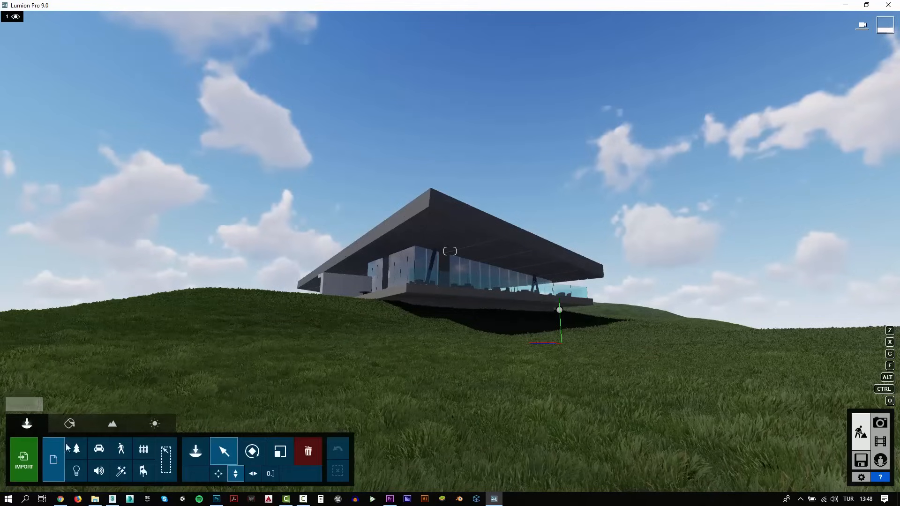
pyautogui.click(195, 456)
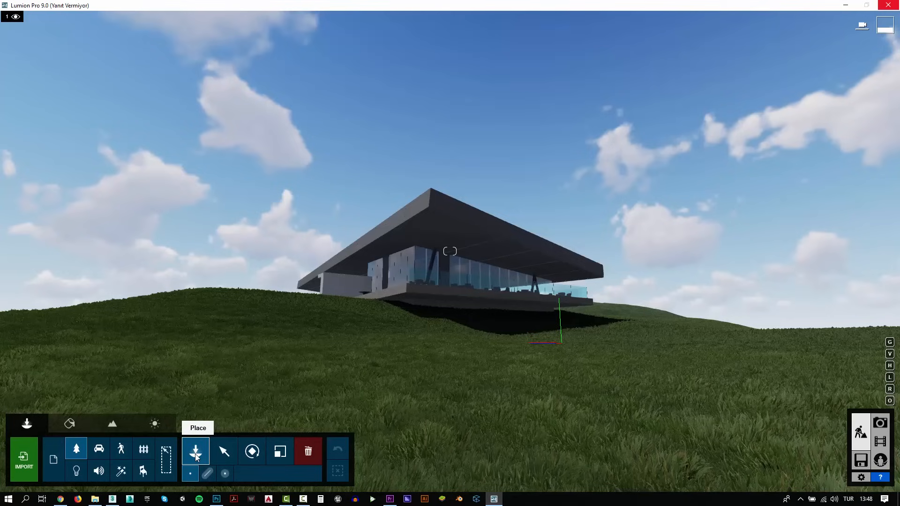
pyautogui.click(19, 105)
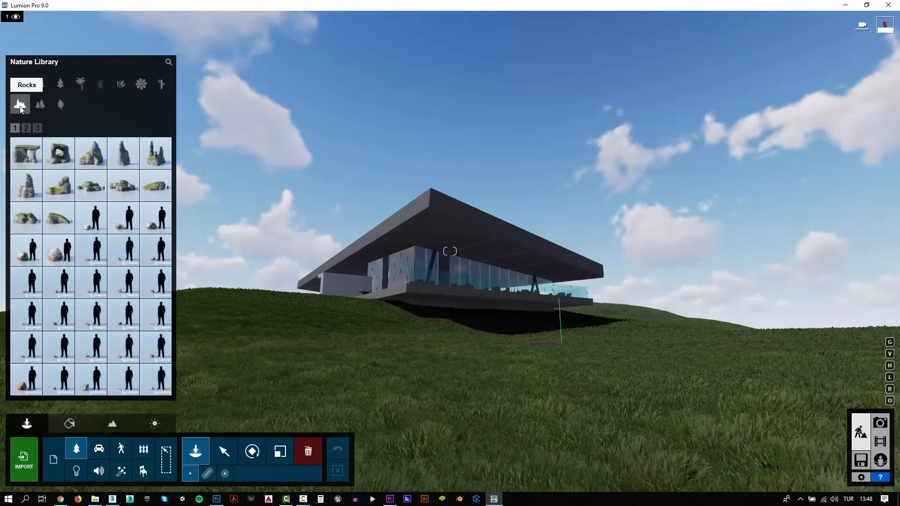
pyautogui.click(25, 129)
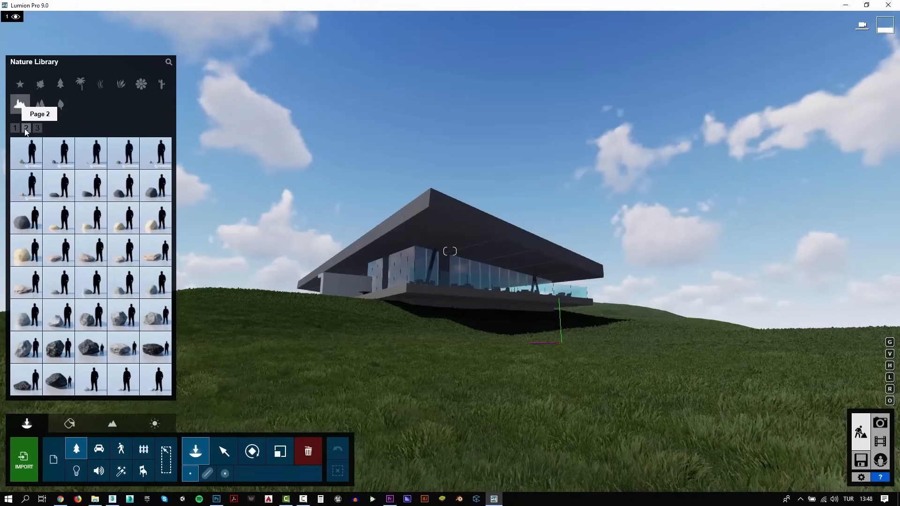
pyautogui.moveTo(122, 324)
pyautogui.click(156, 315)
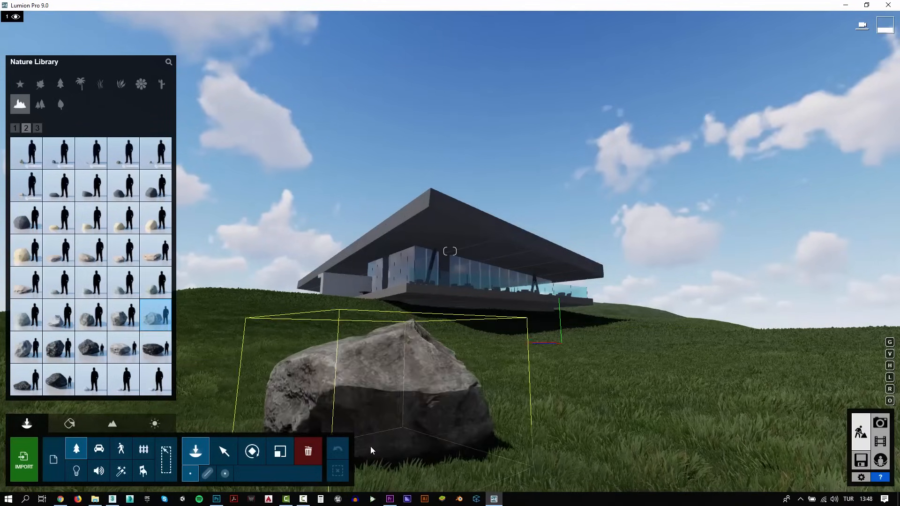
pyautogui.click(346, 417)
# Step: Place Stone Grey 002 in the right foreground, a smaller grey stone behind it, and Stone Flat 005 on the left slope
pyautogui.click(91, 315)
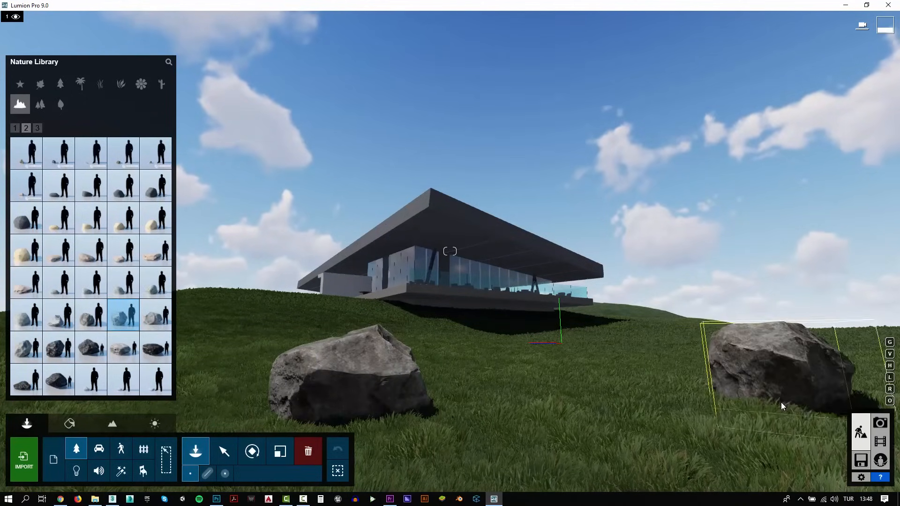
pyautogui.click(767, 421)
pyautogui.click(58, 314)
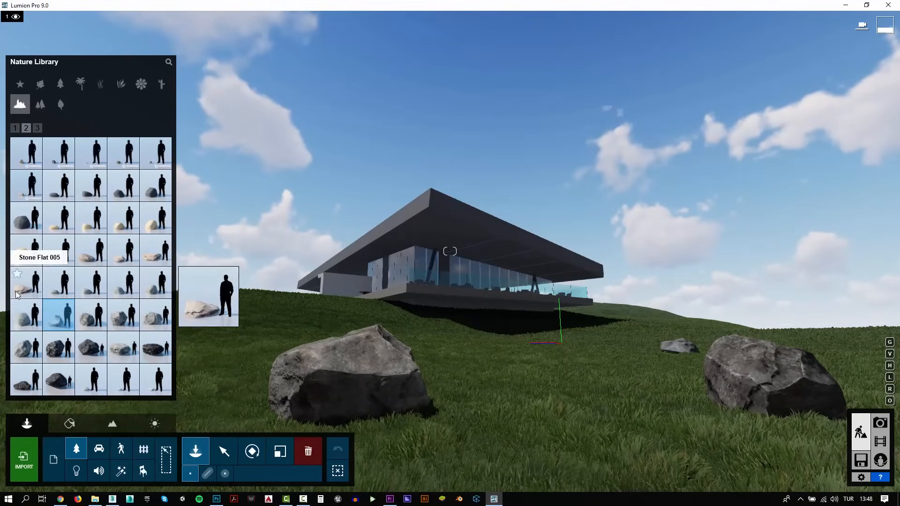
pyautogui.click(26, 282)
pyautogui.click(245, 348)
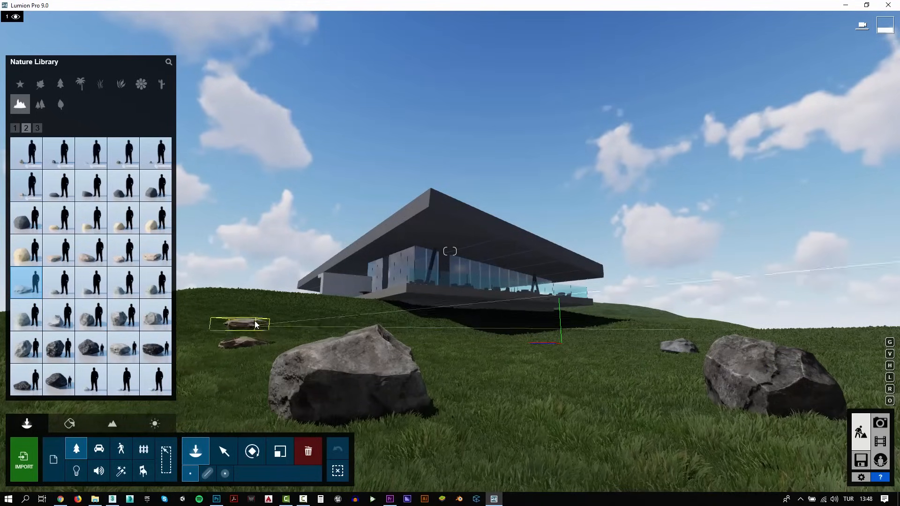
# Step: Scale down the two foreground boulders, Stone Grey 004 and Stone Grey 002, to roughly two thirds of their size
pyautogui.click(284, 459)
pyautogui.moveTo(346, 416); pyautogui.dragTo(323, 430)
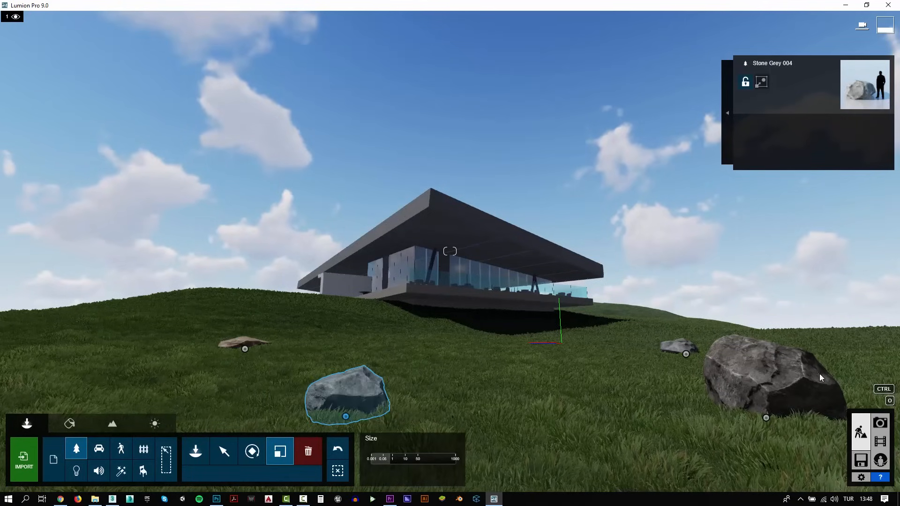
pyautogui.moveTo(766, 417); pyautogui.dragTo(781, 442)
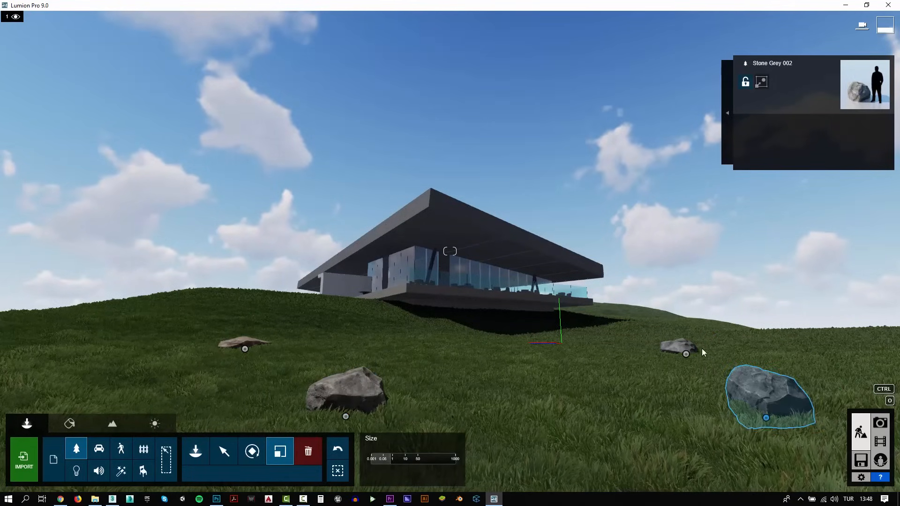
# Step: Move the Stone Grey 002 boulder farther right, copy the Stone Grey 004 boulder beside it, and check both in the Photo 1 view
pyautogui.moveTo(686, 355); pyautogui.dragTo(701, 427, button='right')
pyautogui.press('q')
pyautogui.press('s')
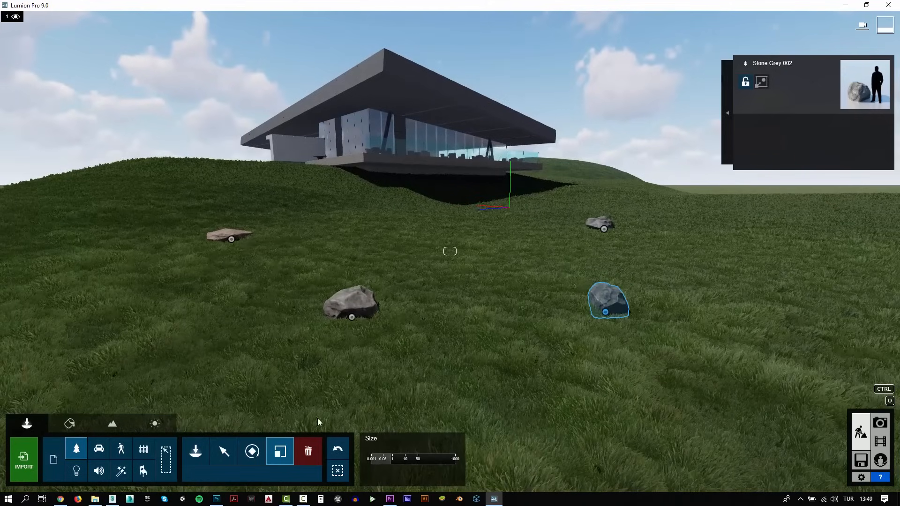
pyautogui.click(224, 451)
pyautogui.moveTo(608, 318); pyautogui.dragTo(656, 318)
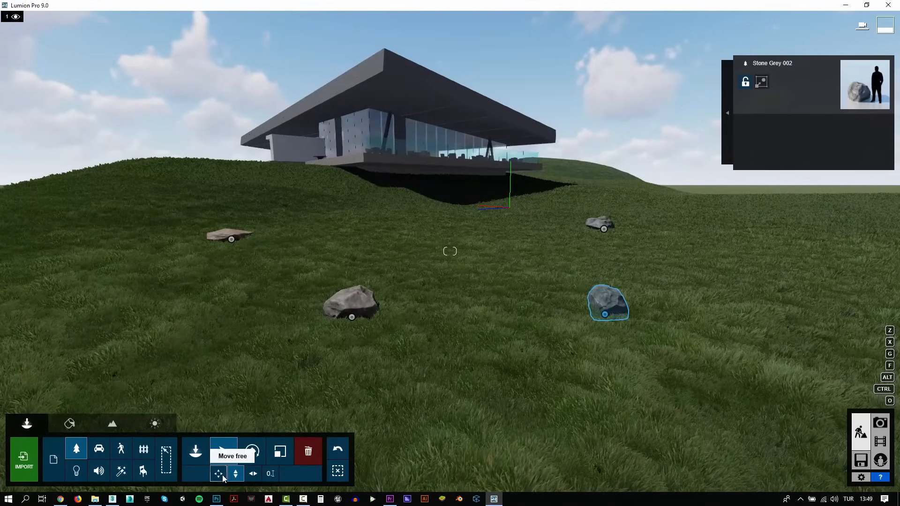
pyautogui.moveTo(626, 316); pyautogui.dragTo(575, 321)
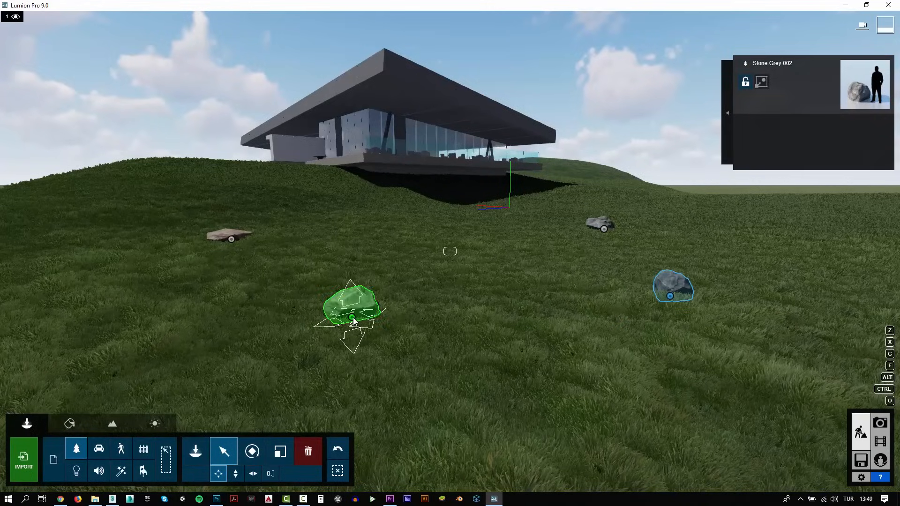
pyautogui.keyDown('alt'); pyautogui.moveTo(353, 321); pyautogui.dragTo(703, 289); pyautogui.keyUp('alt')
pyautogui.click(280, 452)
pyautogui.click(880, 423)
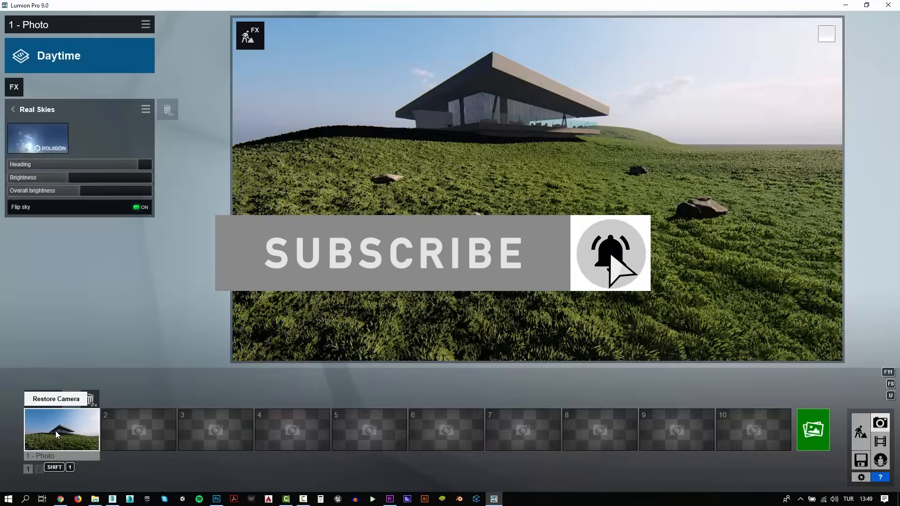
pyautogui.click(55, 431)
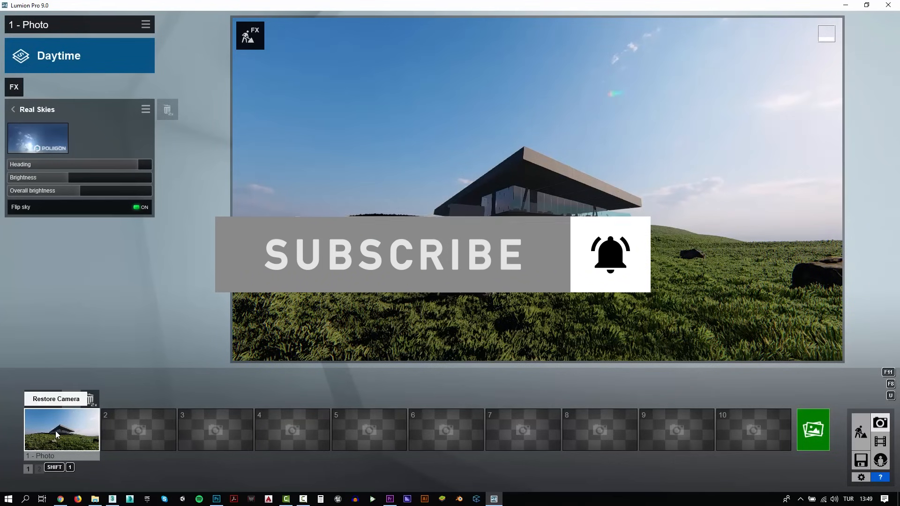
# Step: Copy the Stone Grey 004 boulder into the left foreground, rotate and enlarge the copy, and check it in the Photo 1 view
pyautogui.click(861, 432)
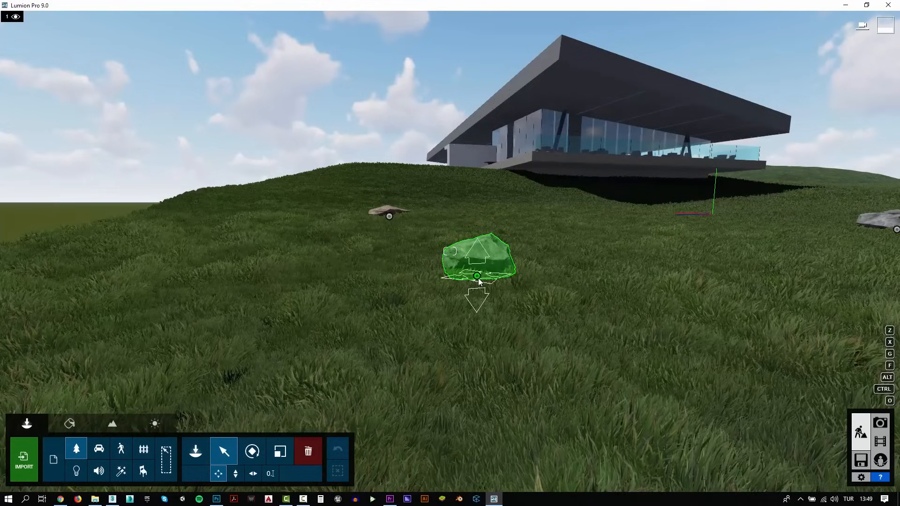
pyautogui.keyDown('alt'); pyautogui.moveTo(476, 276); pyautogui.dragTo(309, 374); pyautogui.keyUp('alt')
pyautogui.click(252, 451)
pyautogui.click(280, 451)
pyautogui.moveTo(287, 327); pyautogui.dragTo(293, 322)
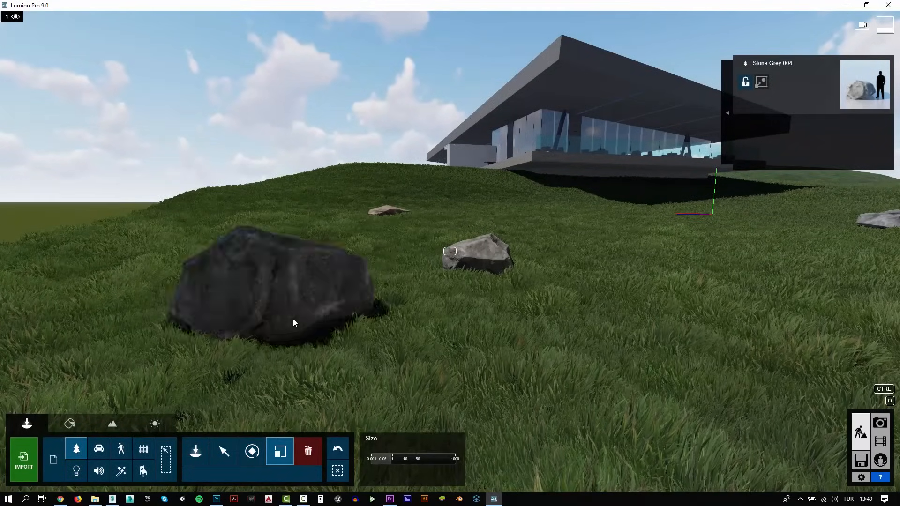
pyautogui.click(880, 423)
pyautogui.click(71, 435)
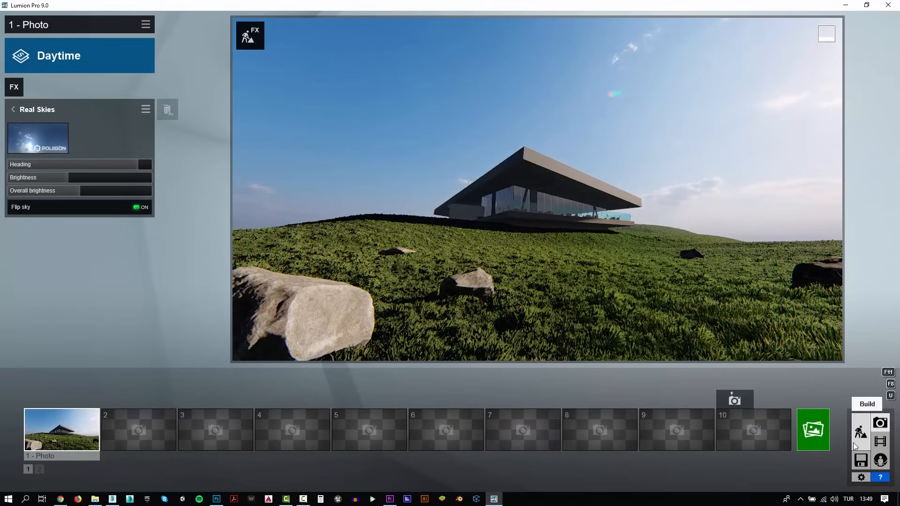
# Step: Move the middle rock into the left foreground, move the large left boulder uphill beside the flat stone, and check the Photo 1 view
pyautogui.click(860, 436)
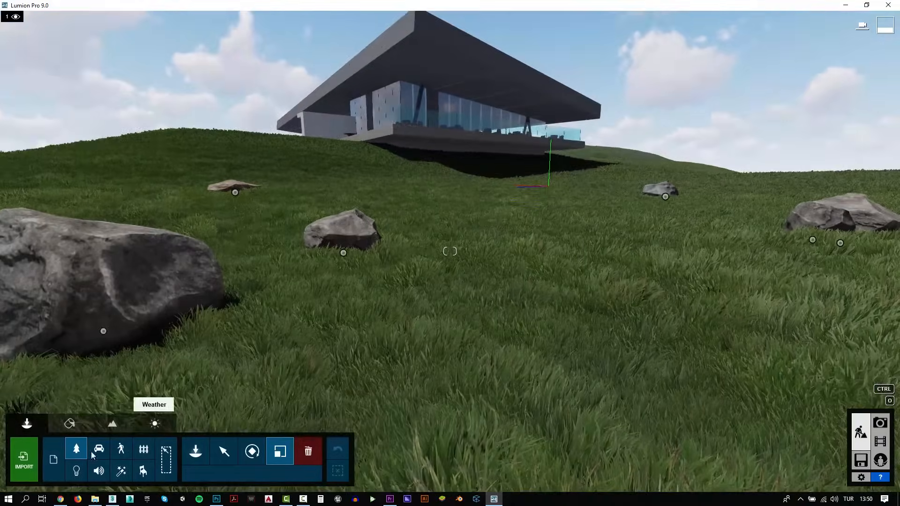
pyautogui.click(224, 451)
pyautogui.click(344, 252)
pyautogui.moveTo(198, 343); pyautogui.dragTo(165, 345)
pyautogui.moveTo(104, 331); pyautogui.dragTo(277, 208)
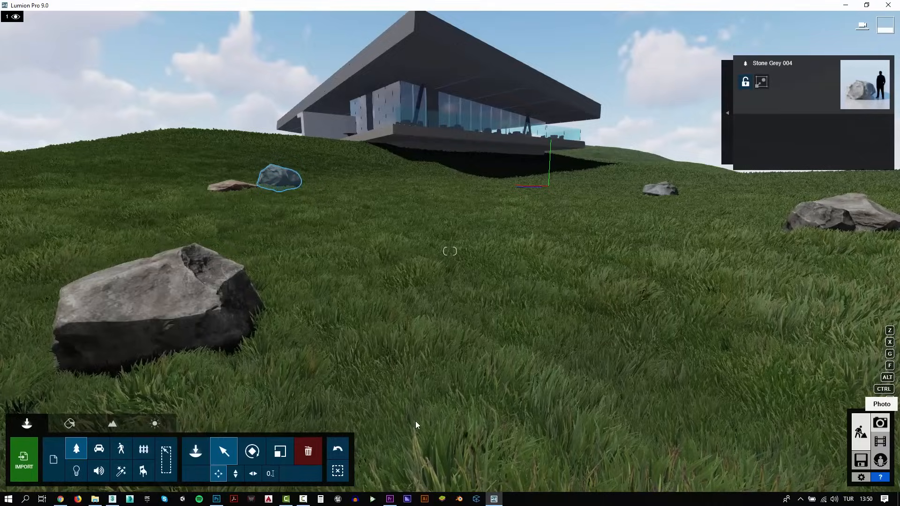
pyautogui.click(880, 423)
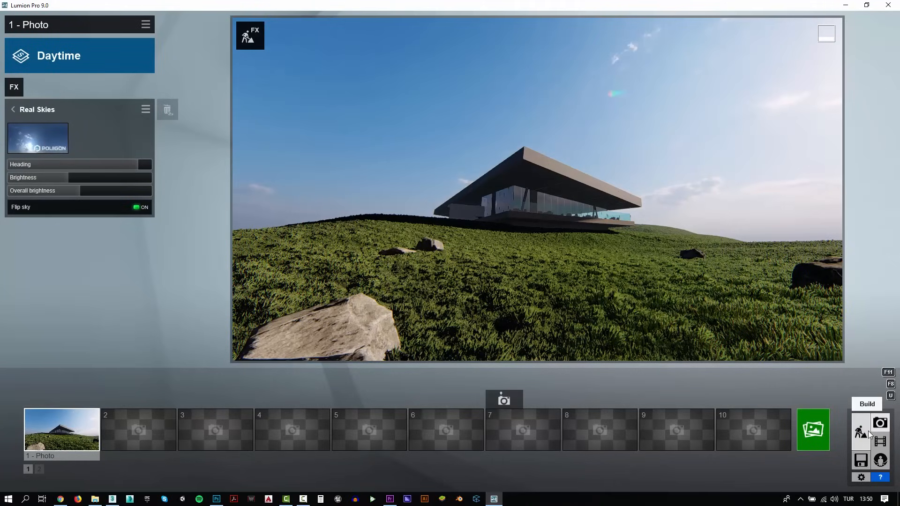
# Step: Shift the left foreground boulder slightly farther back toward the building and check it in the Photo 1 view
pyautogui.click(868, 434)
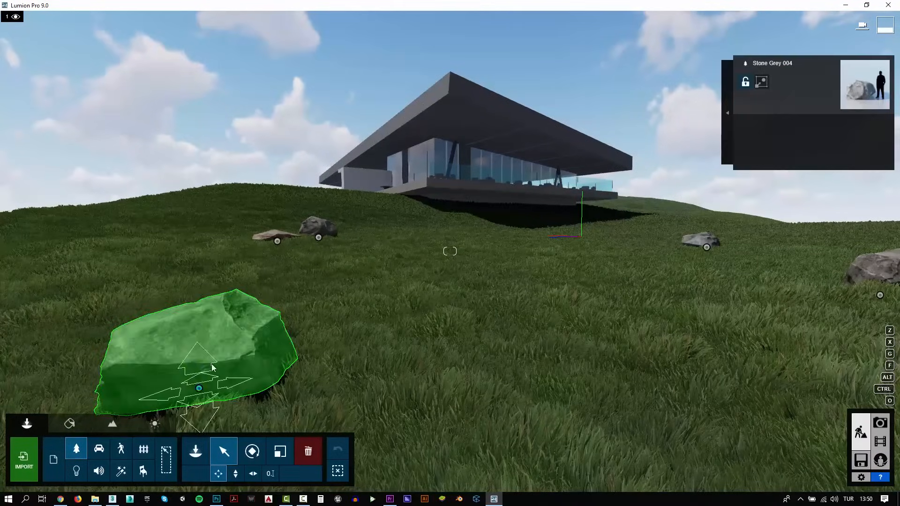
pyautogui.moveTo(212, 367); pyautogui.dragTo(231, 333)
pyautogui.click(867, 419)
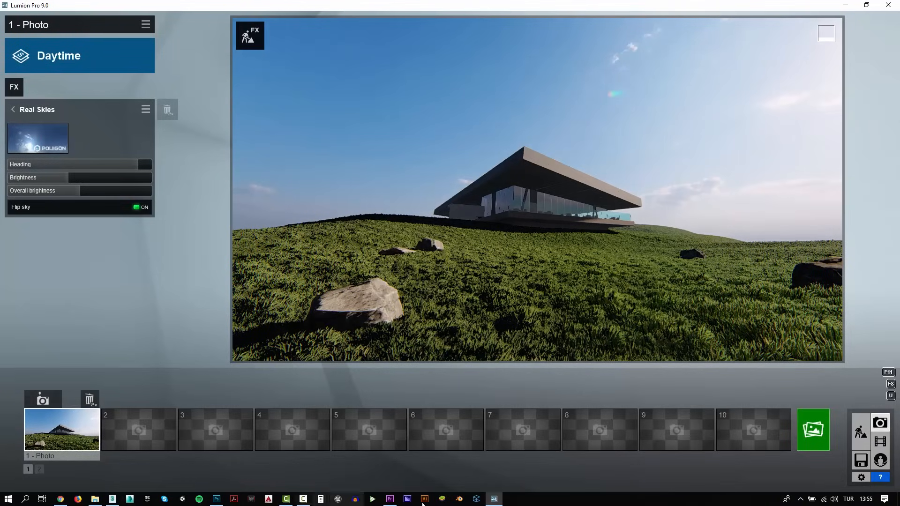
# Step: Place one dark flat rock behind the left foreground boulder and another beside the distant rock on the right slope
pyautogui.click(861, 432)
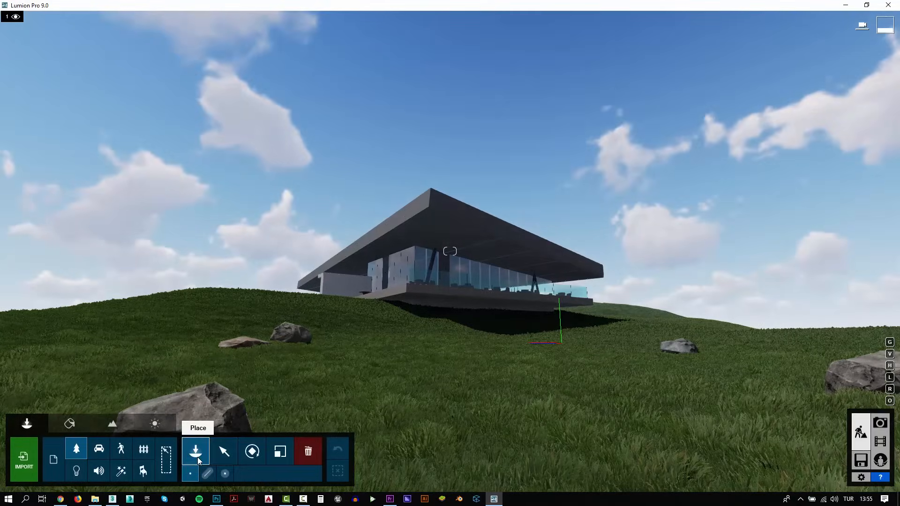
pyautogui.click(198, 460)
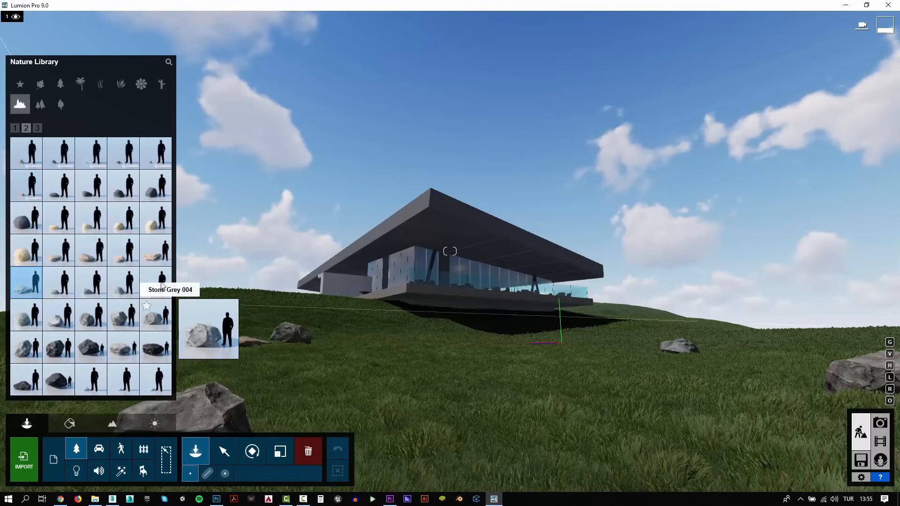
pyautogui.moveTo(157, 341)
pyautogui.moveTo(450, 241); pyautogui.dragTo(370, 277, button='right')
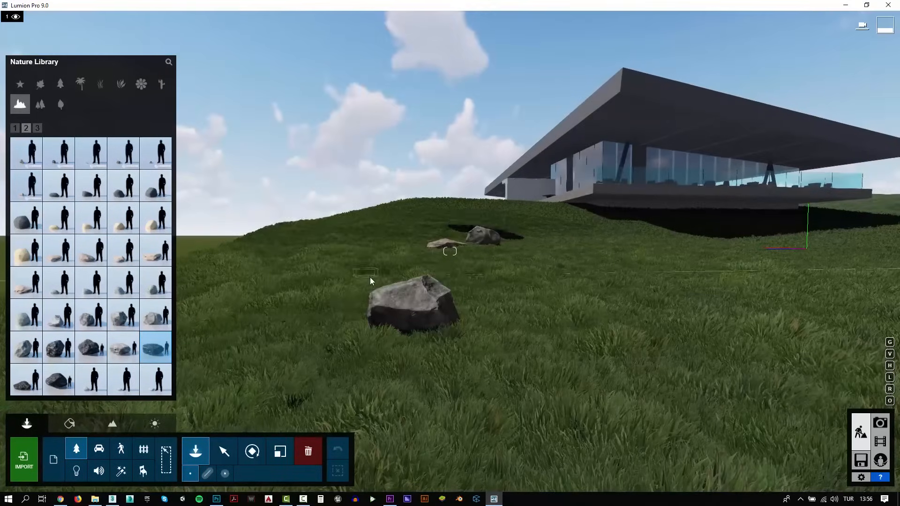
pyautogui.click(26, 380)
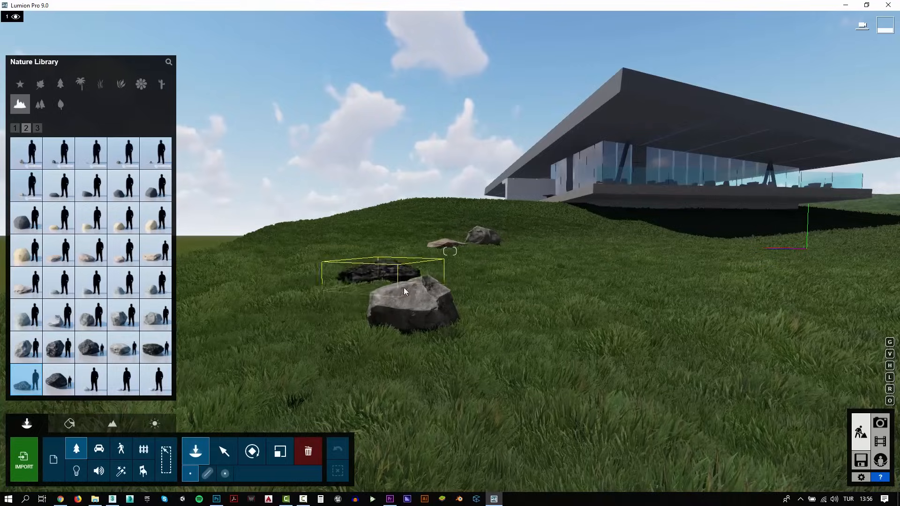
pyautogui.click(415, 297)
pyautogui.moveTo(621, 304); pyautogui.dragTo(703, 281, button='right')
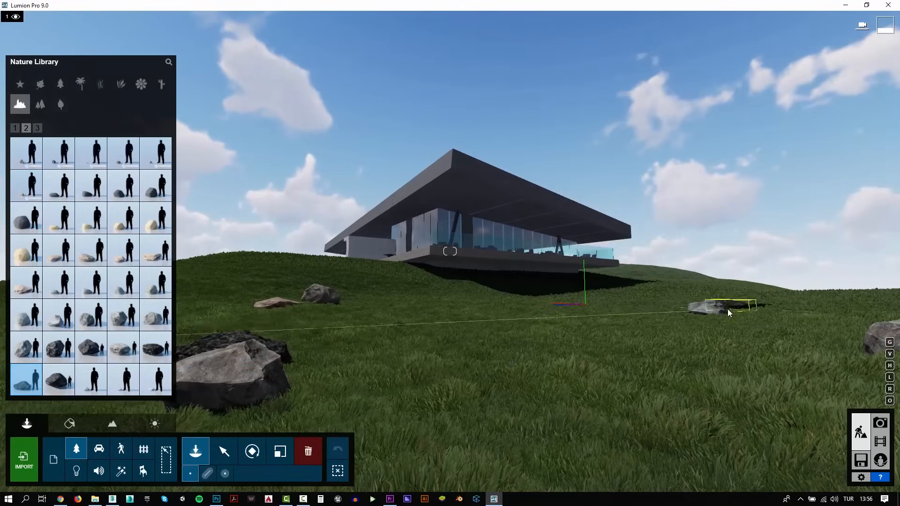
pyautogui.click(730, 311)
# Step: Scatter small pale flat stones beside the foreground boulder, in the middle of the lawn, and near the distant rocks
pyautogui.click(37, 129)
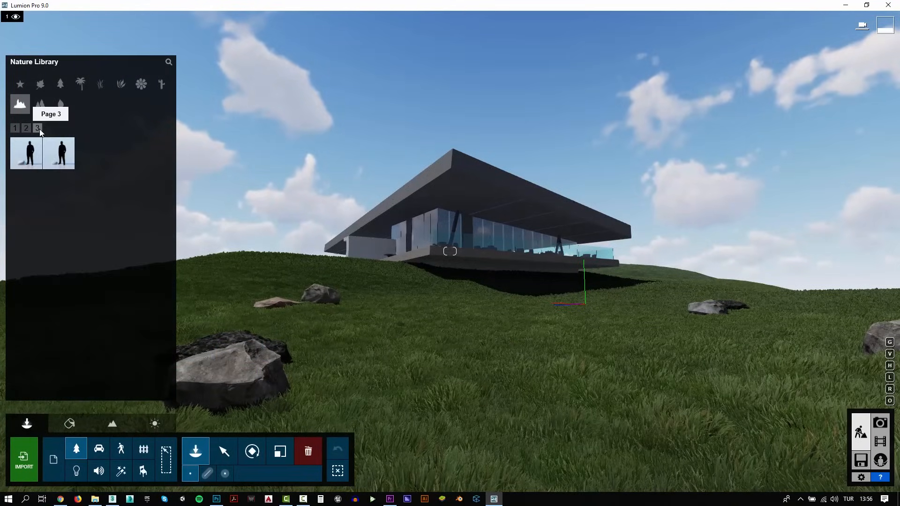
pyautogui.click(59, 154)
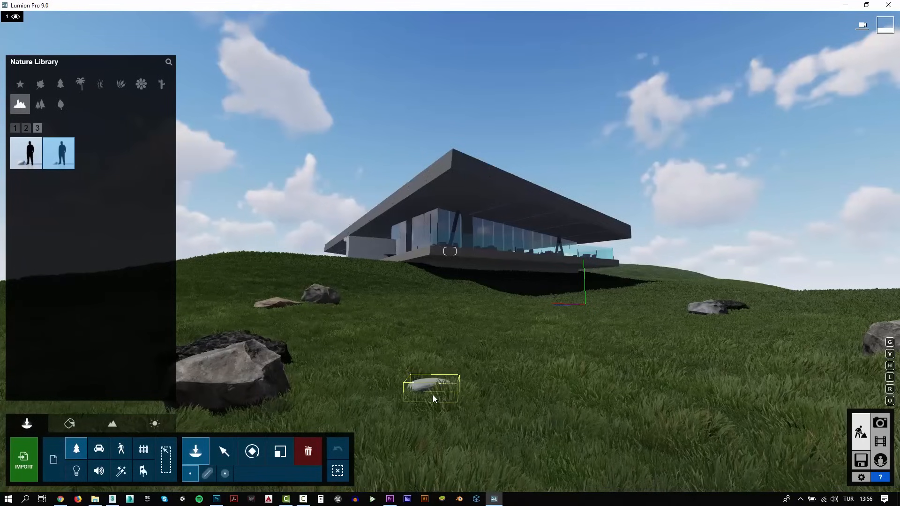
pyautogui.click(474, 352)
pyautogui.click(449, 343)
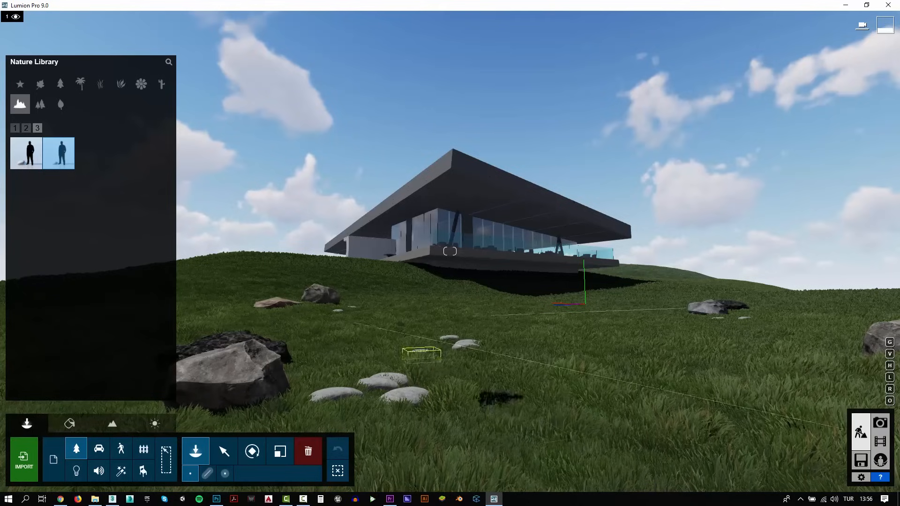
# Step: Place a PampasGrass RT plant beside the foreground boulder and an Esparto clump behind the pale flat stones
pyautogui.click(100, 85)
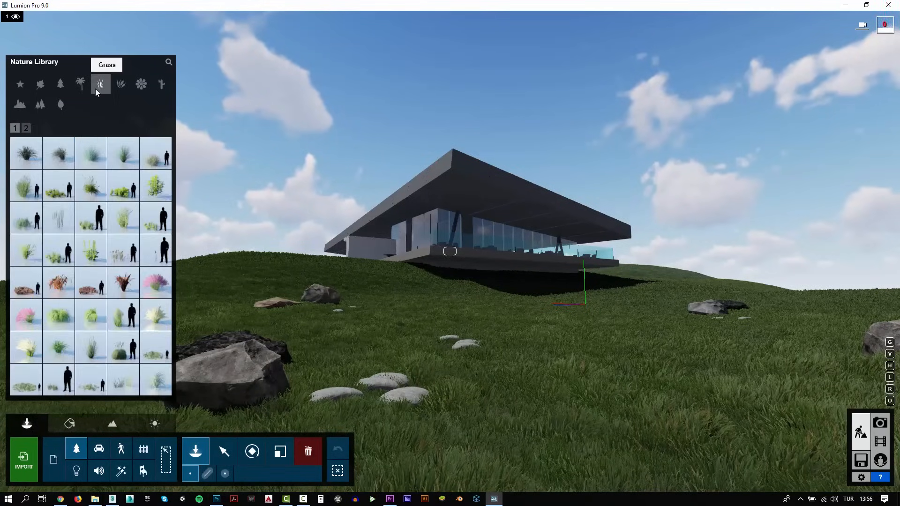
pyautogui.click(156, 153)
pyautogui.click(315, 386)
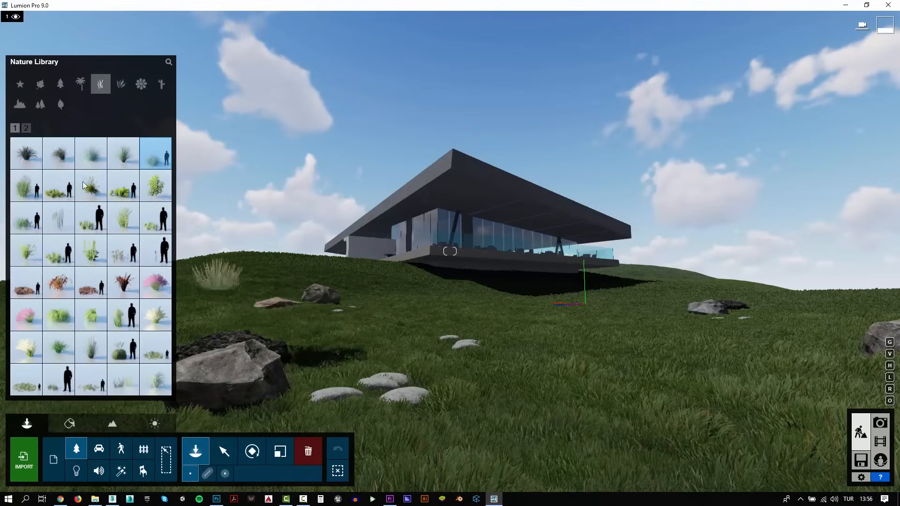
pyautogui.click(90, 346)
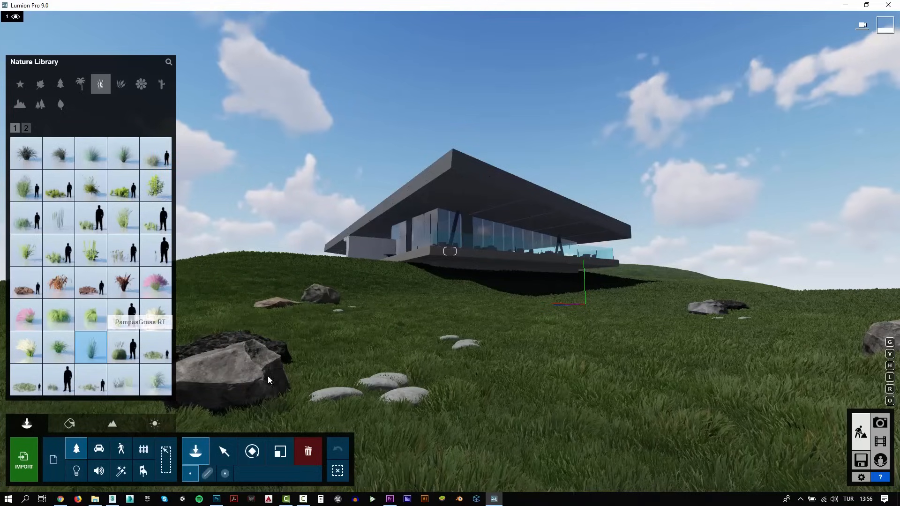
pyautogui.click(302, 395)
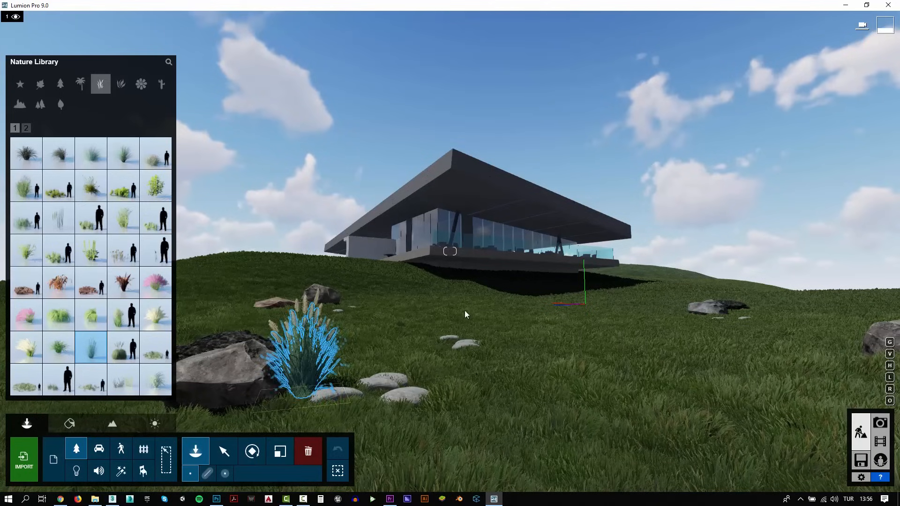
pyautogui.click(123, 346)
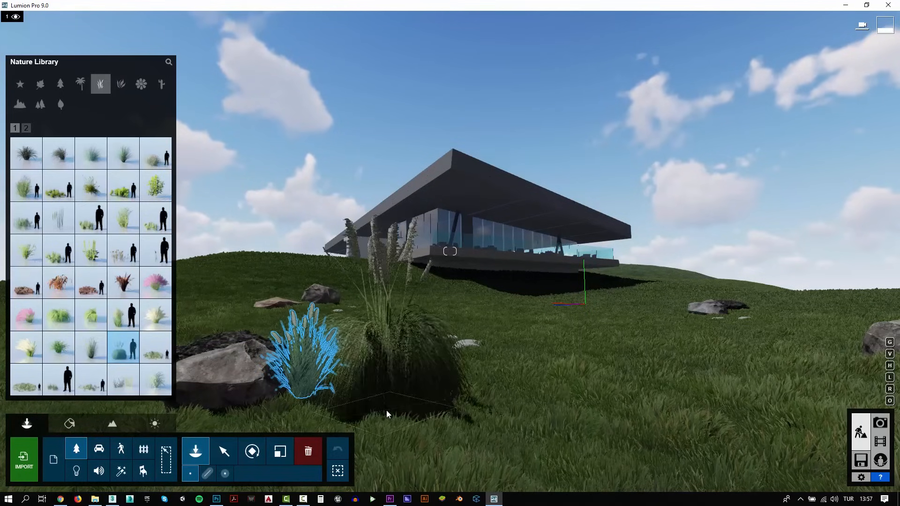
pyautogui.click(155, 153)
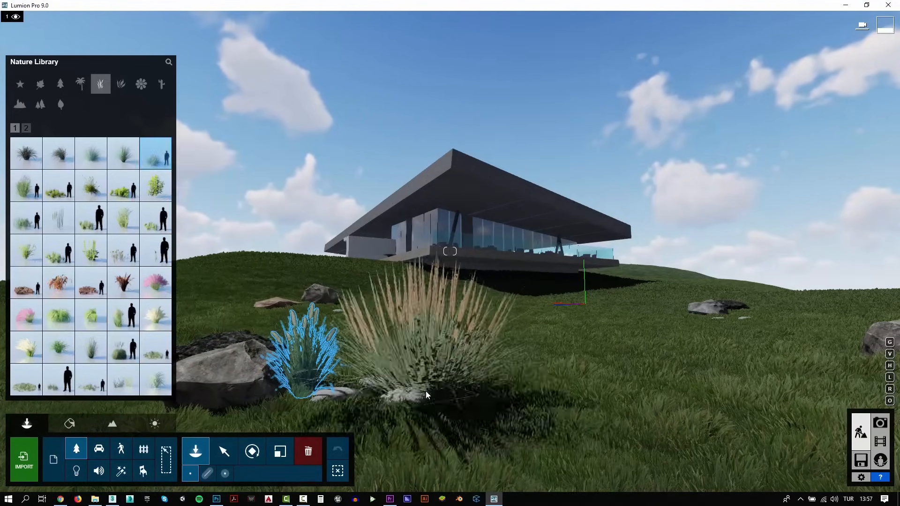
pyautogui.click(438, 380)
# Step: Place a dark grass clump to the right of the pale stones and small bright green grass tufts in front of them
pyautogui.click(59, 153)
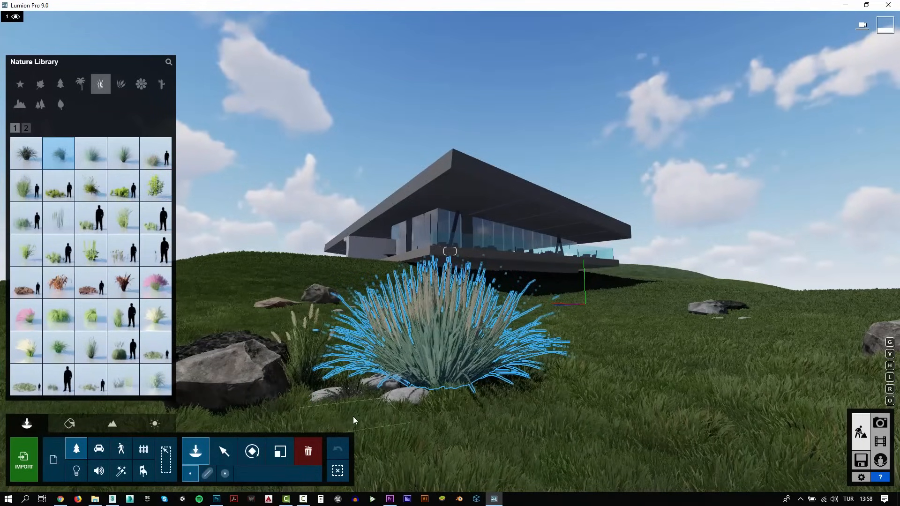
pyautogui.click(372, 423)
pyautogui.click(26, 250)
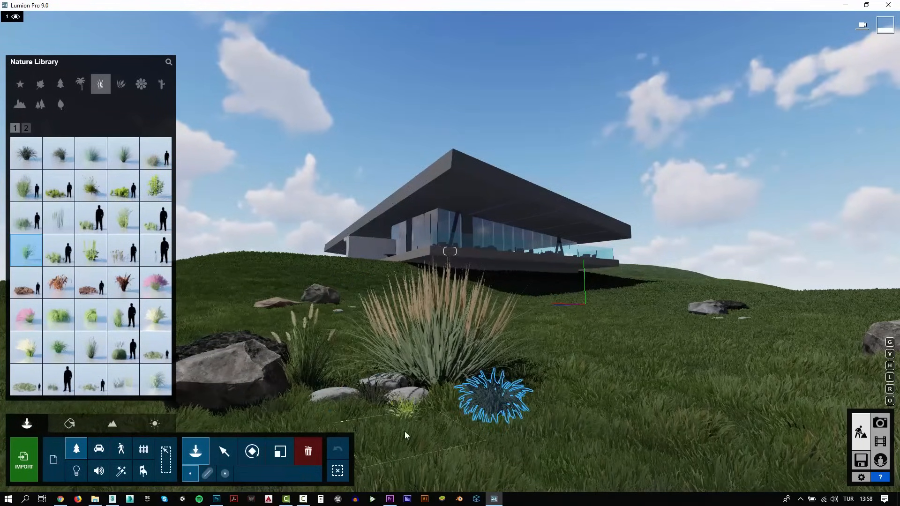
pyautogui.click(339, 426)
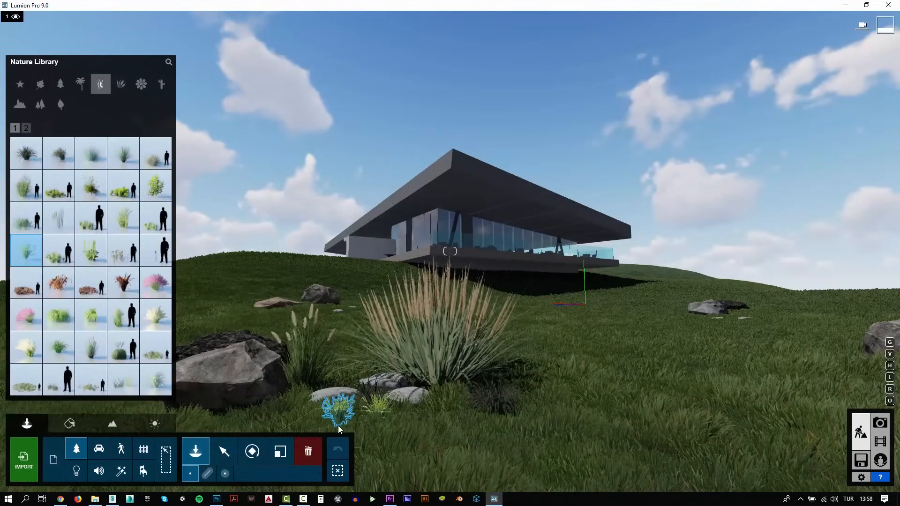
# Step: Place two small leafy shrubs on the slope near the left end of the building
pyautogui.click(121, 85)
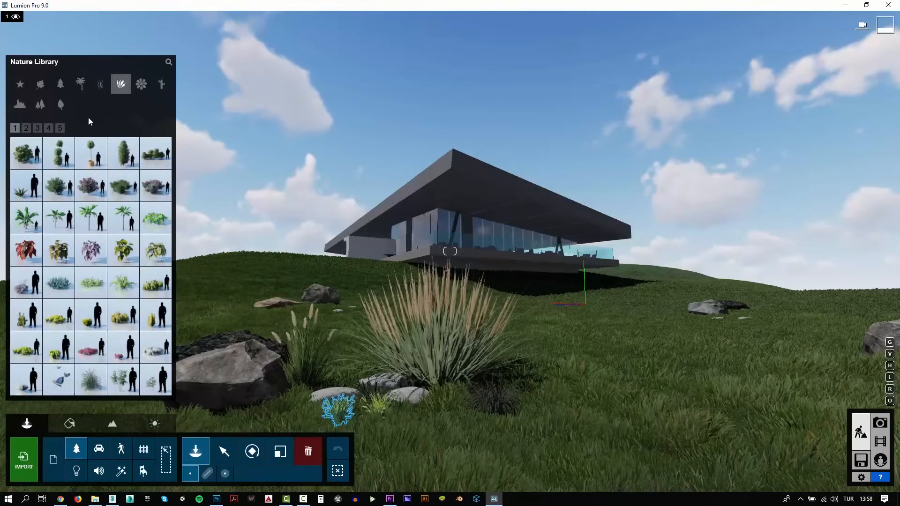
pyautogui.click(118, 386)
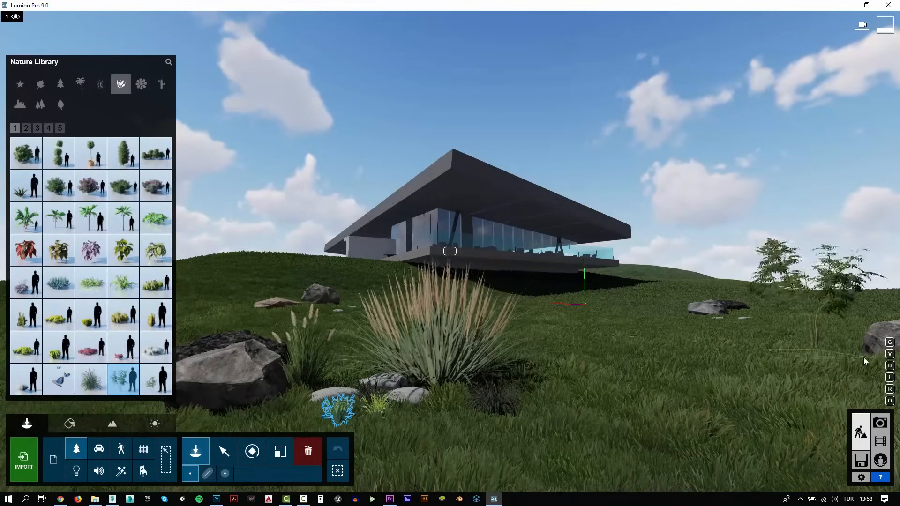
pyautogui.click(402, 272)
pyautogui.click(370, 266)
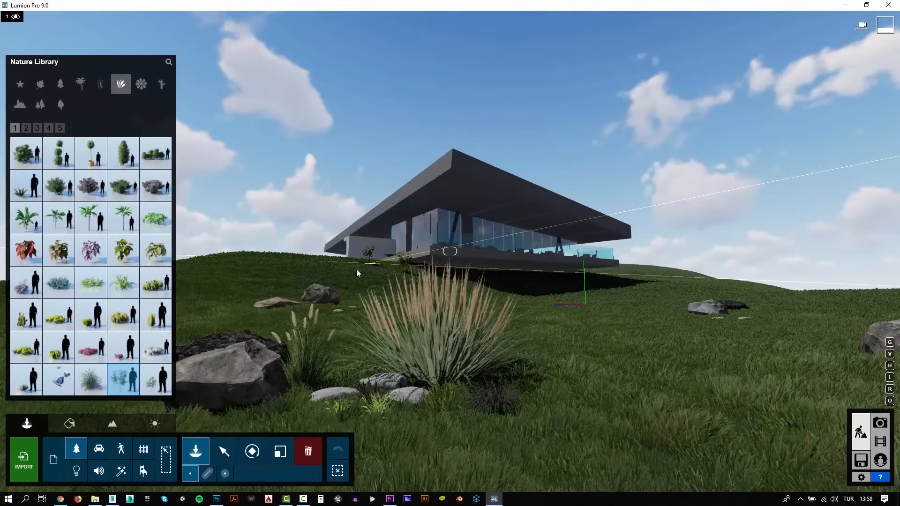
# Step: Place two broadleaf trees, including AmericanElm2 S2 RT, close together on the hilltop at the building's left end
pyautogui.click(45, 90)
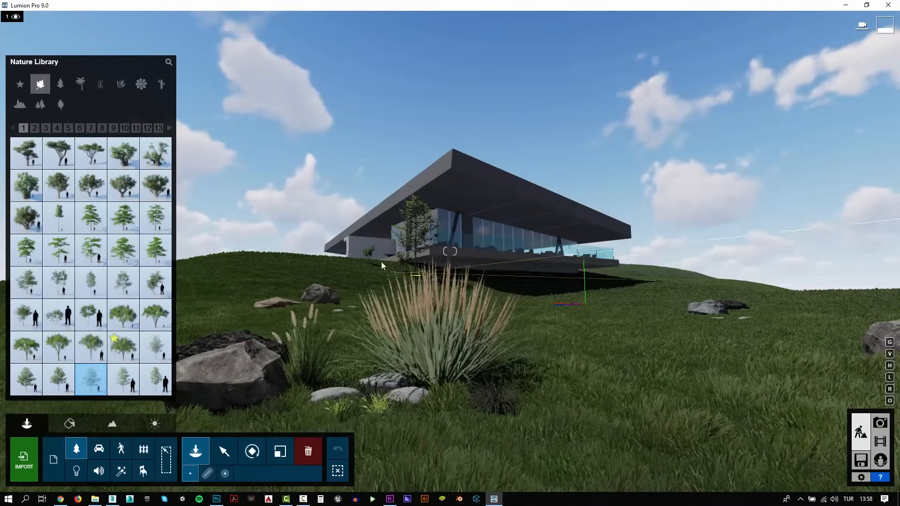
pyautogui.click(335, 261)
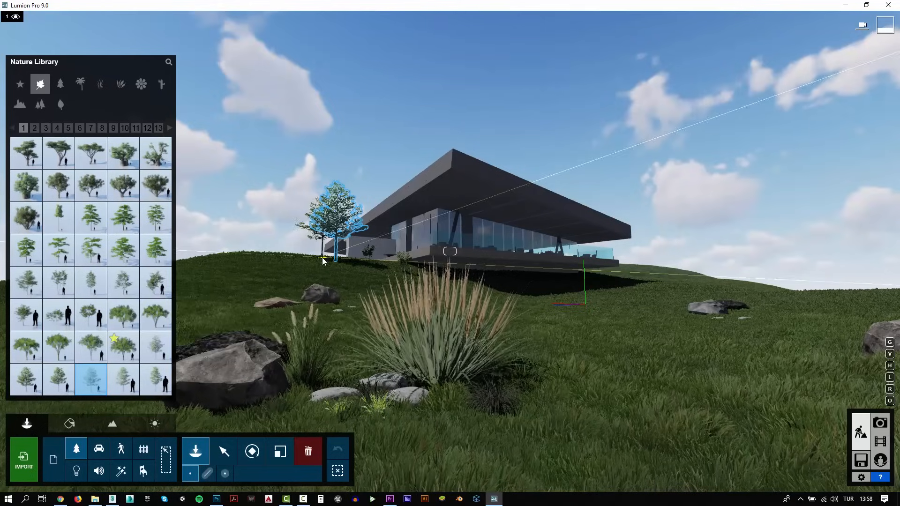
pyautogui.click(92, 349)
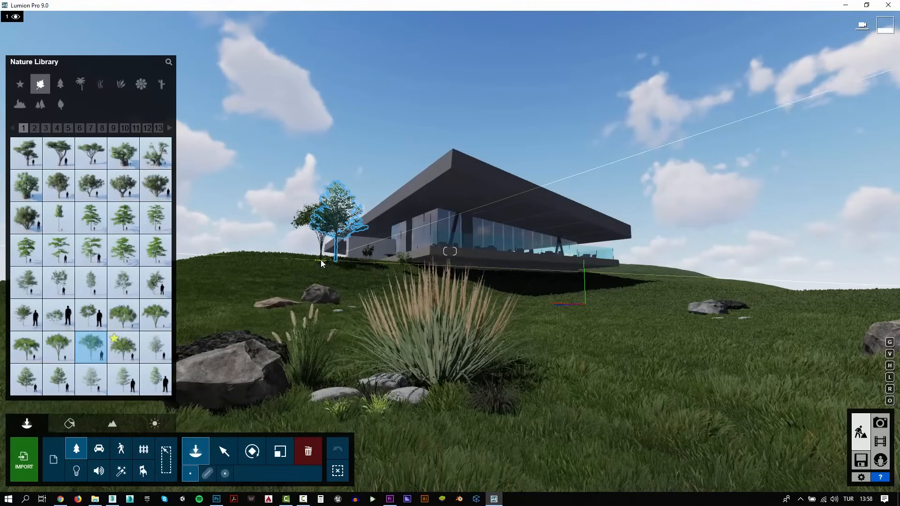
pyautogui.click(326, 259)
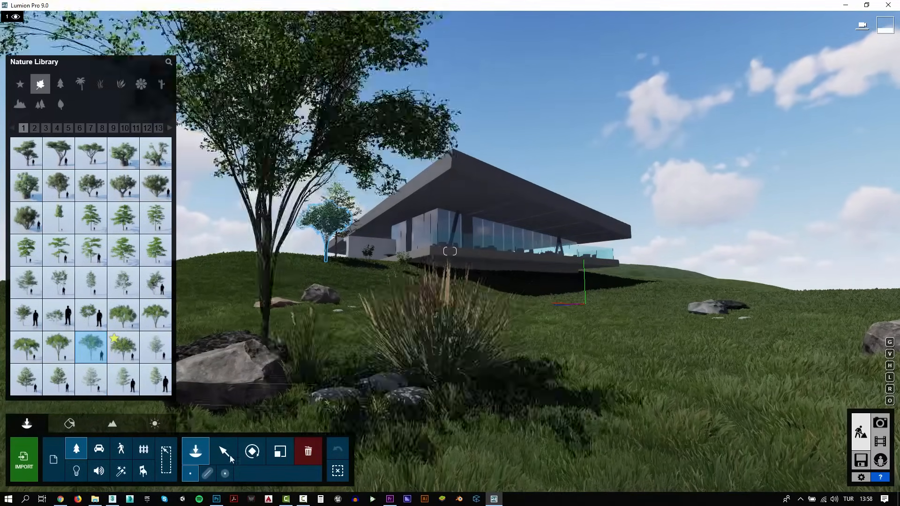
# Step: Scale the Esparto clump down to less than half its size
pyautogui.click(224, 451)
pyautogui.click(280, 452)
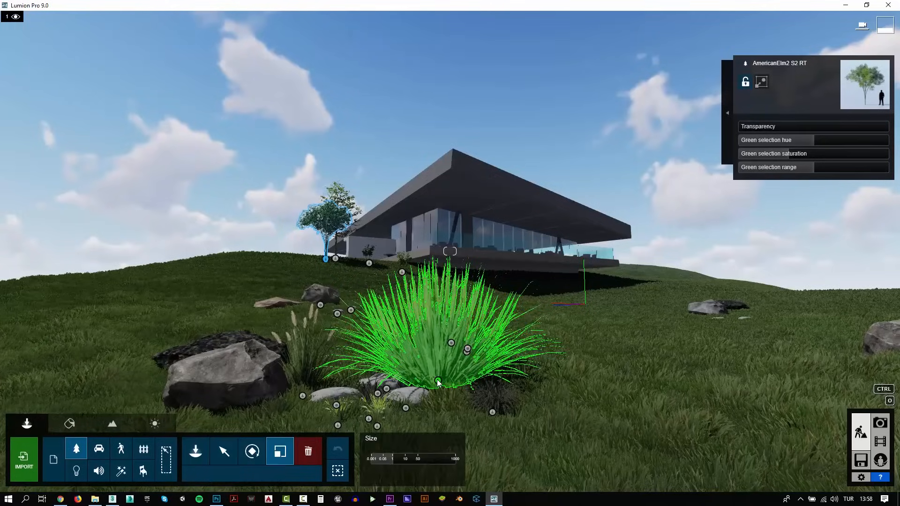
pyautogui.click(418, 404)
# Step: Move the Esparto clump next to the left foreground boulder and the dark grass clump in front of that boulder
pyautogui.click(224, 451)
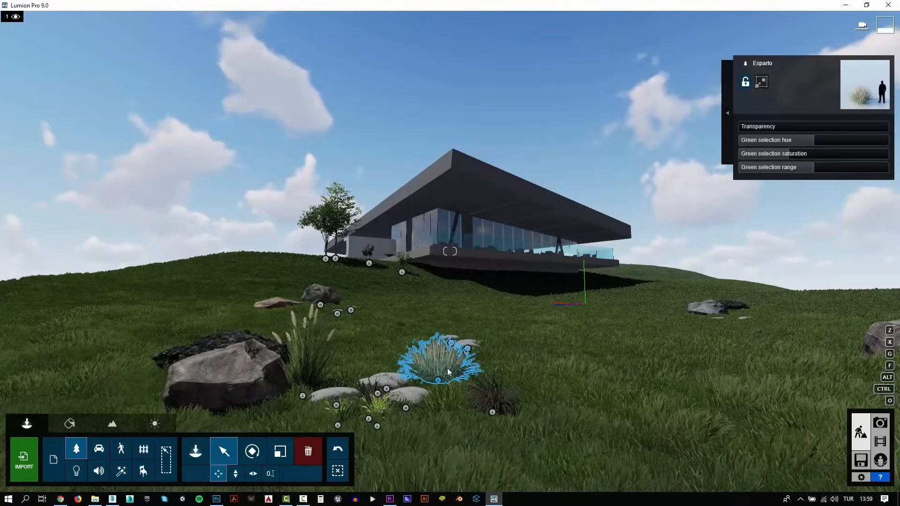
pyautogui.moveTo(436, 391); pyautogui.dragTo(269, 402)
pyautogui.moveTo(490, 415); pyautogui.dragTo(206, 423)
# Step: Reframe the Photo 1 camera from a low viewpoint and adjust its focal length to show the building, tree, rocks and foreground plants
pyautogui.click(881, 423)
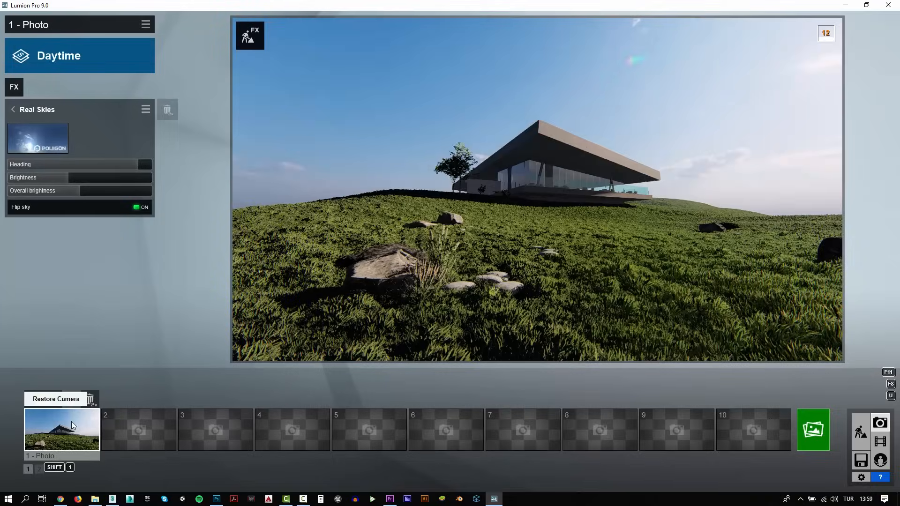
pyautogui.moveTo(538, 189)
pyautogui.mouseDown(button='right')
pyautogui.moveTo(537, 180)
pyautogui.moveTo(537, 189)
pyautogui.mouseUp(button='right')
pyautogui.press('e')
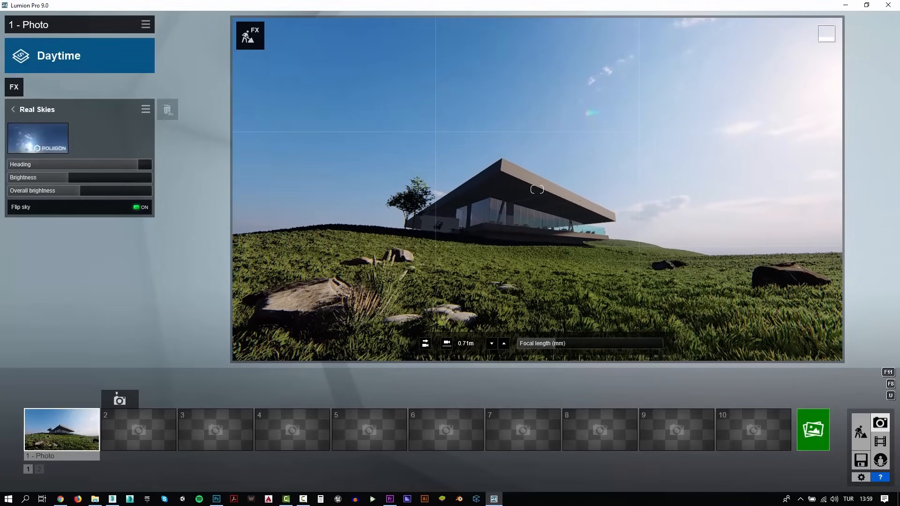
pyautogui.click(564, 342)
pyautogui.press('e')
pyautogui.click(566, 345)
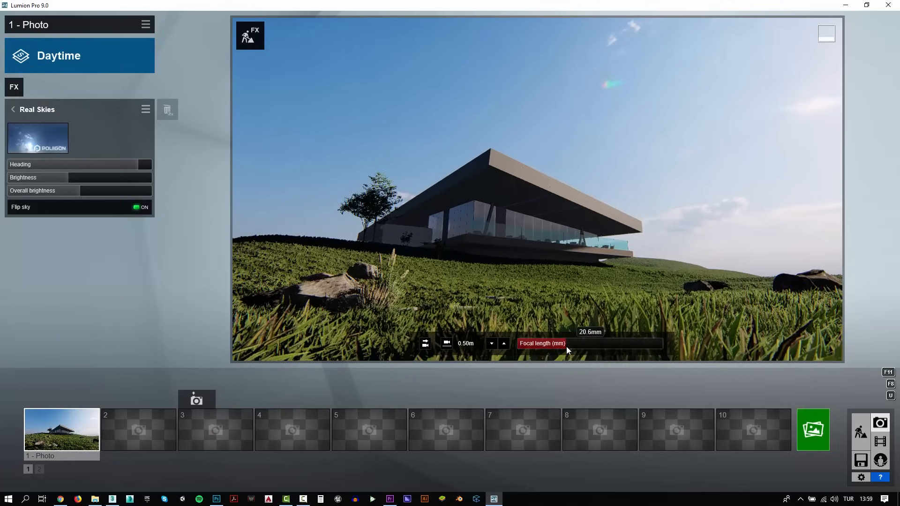
pyautogui.press('w')
pyautogui.moveTo(553, 291)
pyautogui.mouseDown(button='right')
pyautogui.moveTo(564, 311)
pyautogui.moveTo(554, 300)
pyautogui.moveTo(576, 292)
pyautogui.moveTo(511, 289)
pyautogui.moveTo(557, 289)
pyautogui.mouseUp(button='right')
pyautogui.press('e')
pyautogui.click(558, 343)
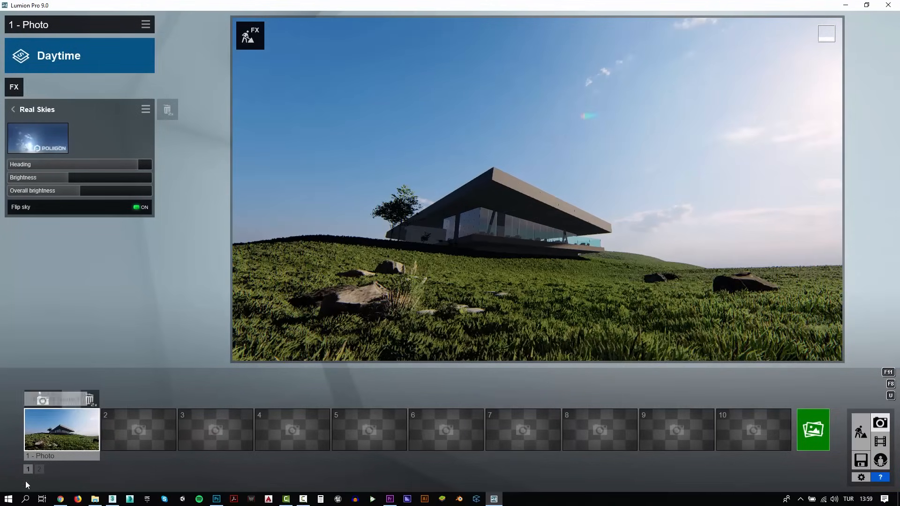
# Step: Reframe the Photo 1 camera to bring the foreground boulder, grass clump and flat stones closer, and store the view
pyautogui.click(76, 431)
pyautogui.moveTo(537, 263); pyautogui.dragTo(555, 258, button='right')
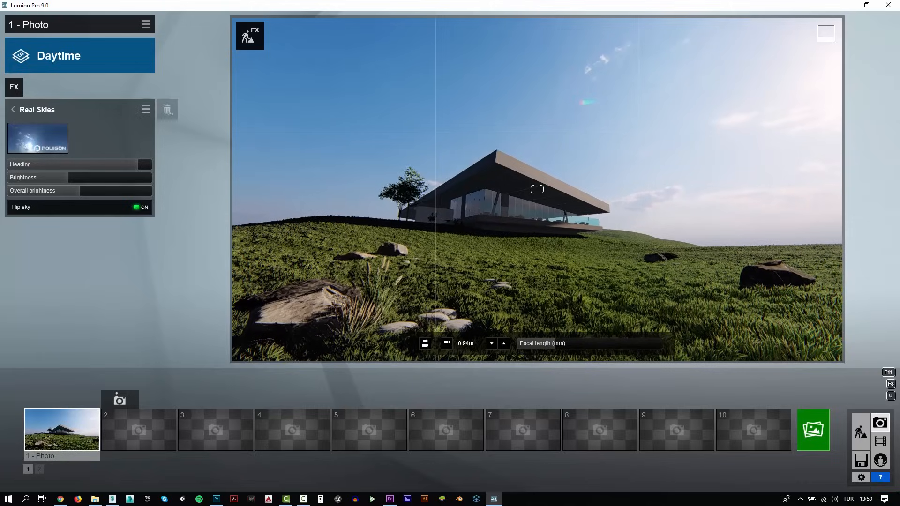
pyautogui.click(69, 429)
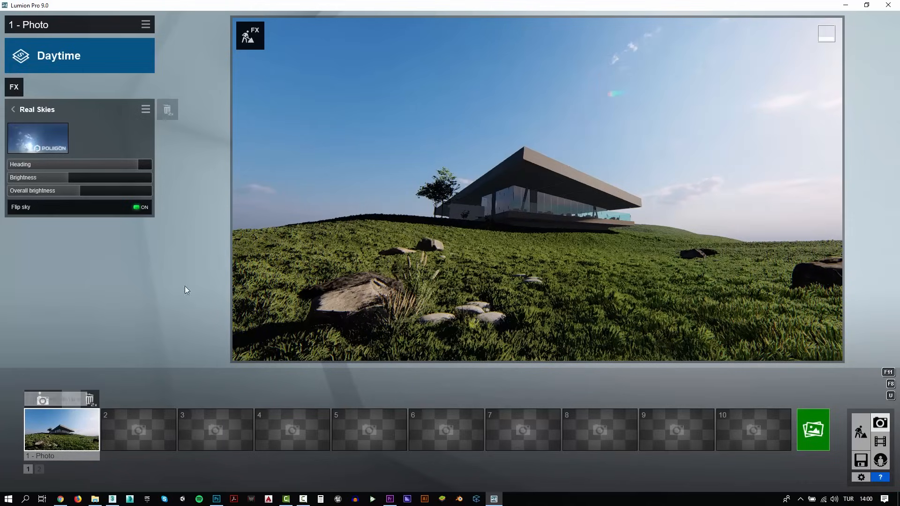
# Step: Rotate the Real Skies heading to light the building's front and apply the Realistic style to the photo
pyautogui.moveTo(84, 165); pyautogui.dragTo(57, 164)
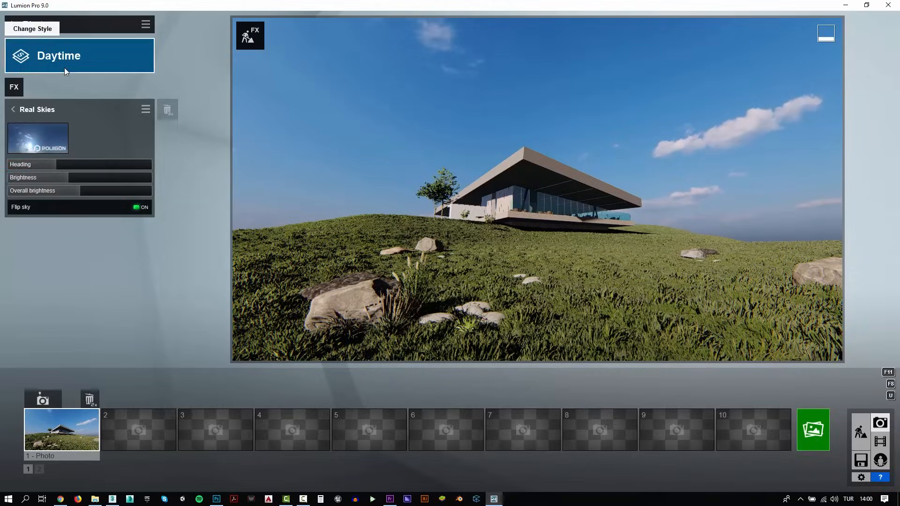
pyautogui.click(87, 56)
pyautogui.click(431, 176)
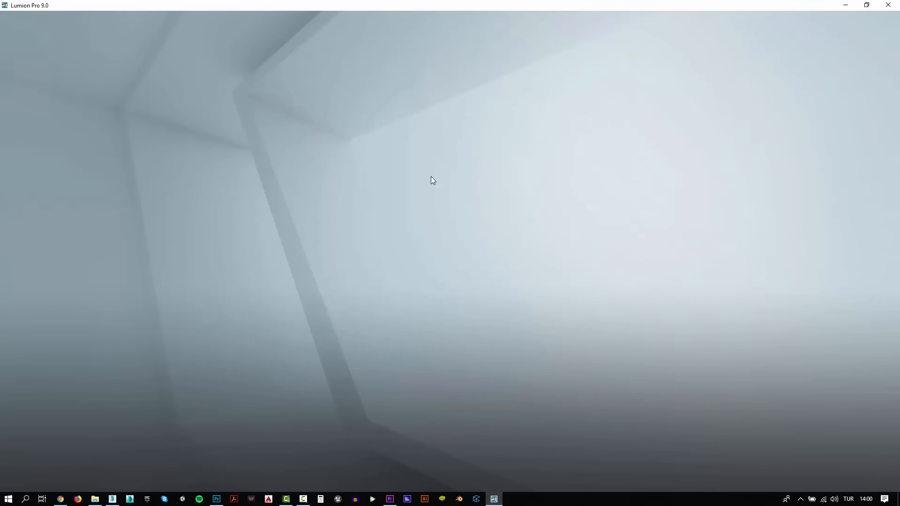
# Step: Render the current shot at Desktop 1920x1080 and save it as test3.jpg in the Video_150_Lumion_9_Exterior folder
pyautogui.click(820, 435)
pyautogui.click(342, 373)
pyautogui.click(276, 99)
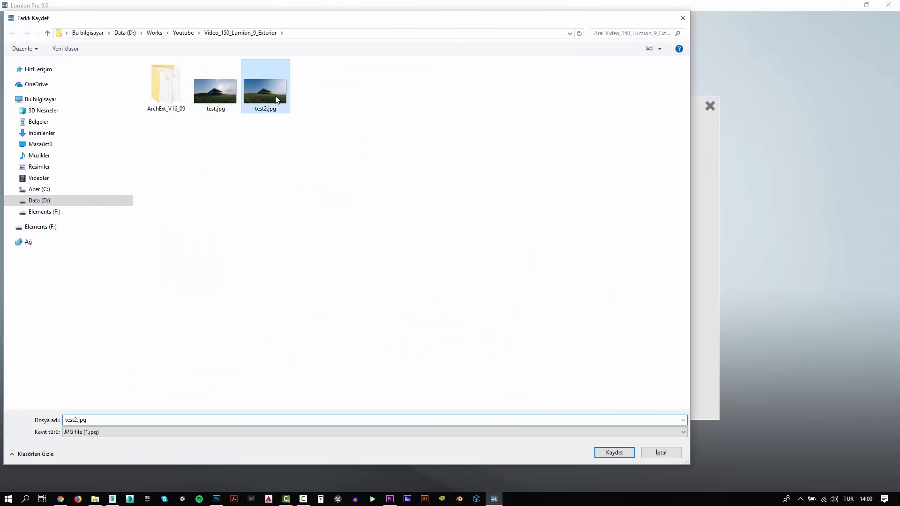
pyautogui.press('Return')
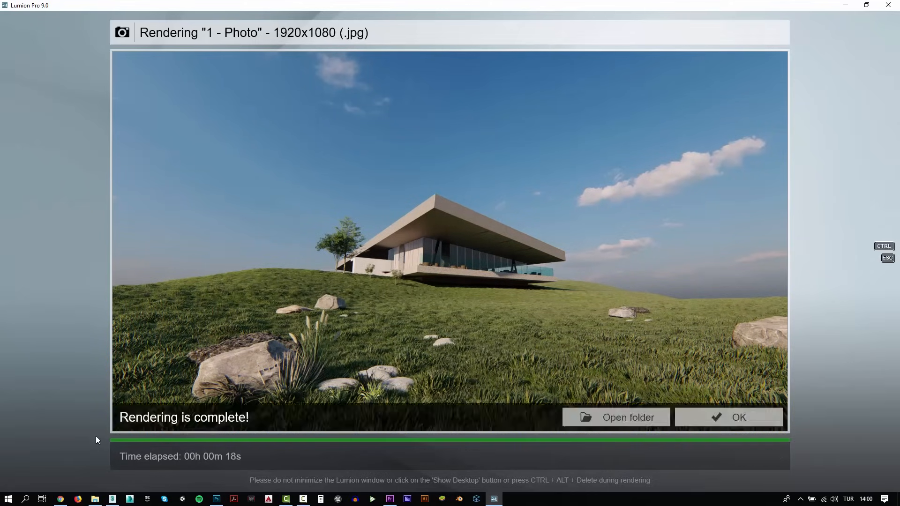
pyautogui.click(720, 424)
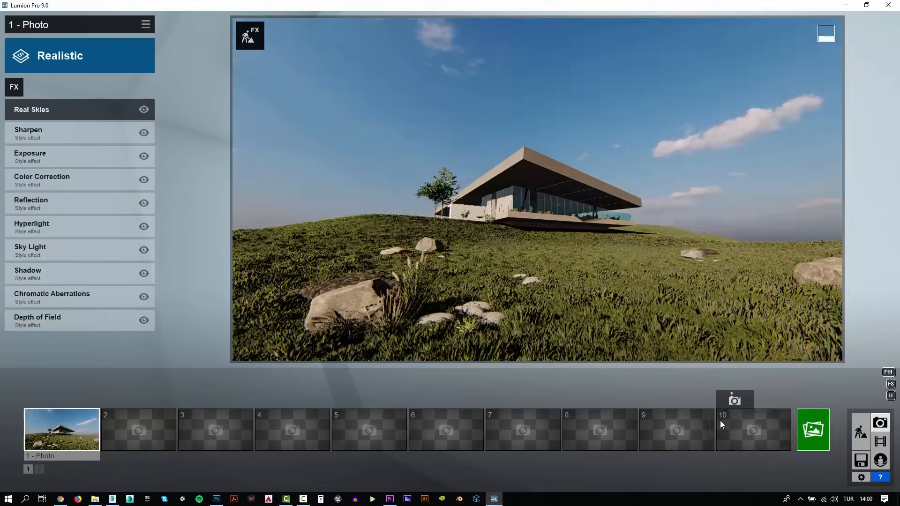
# Step: Place a Stone Grey 004 rock to the left of the foreground boulder, rotate it and scale it up
pyautogui.click(858, 427)
pyautogui.moveTo(261, 377); pyautogui.dragTo(255, 385, button='right')
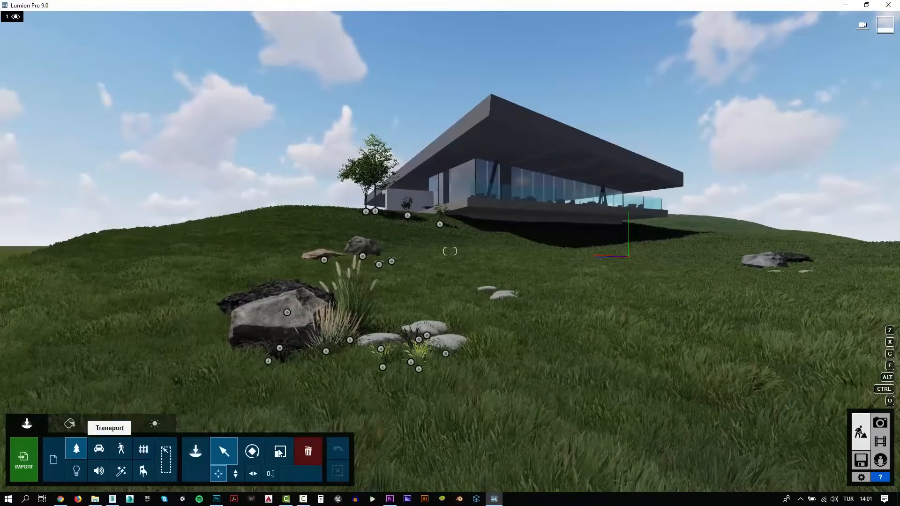
pyautogui.click(253, 354)
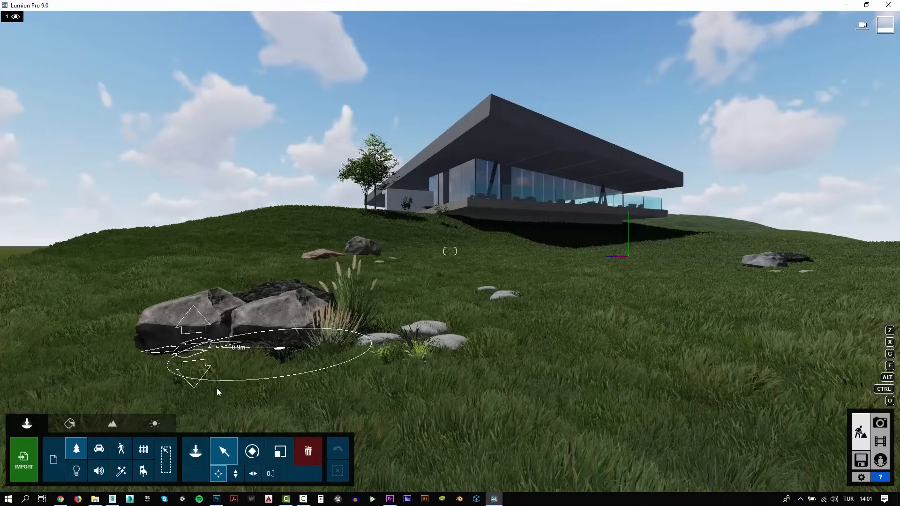
pyautogui.click(253, 451)
pyautogui.moveTo(262, 354); pyautogui.dragTo(290, 349)
pyautogui.press('l')
pyautogui.moveTo(196, 346); pyautogui.dragTo(605, 401)
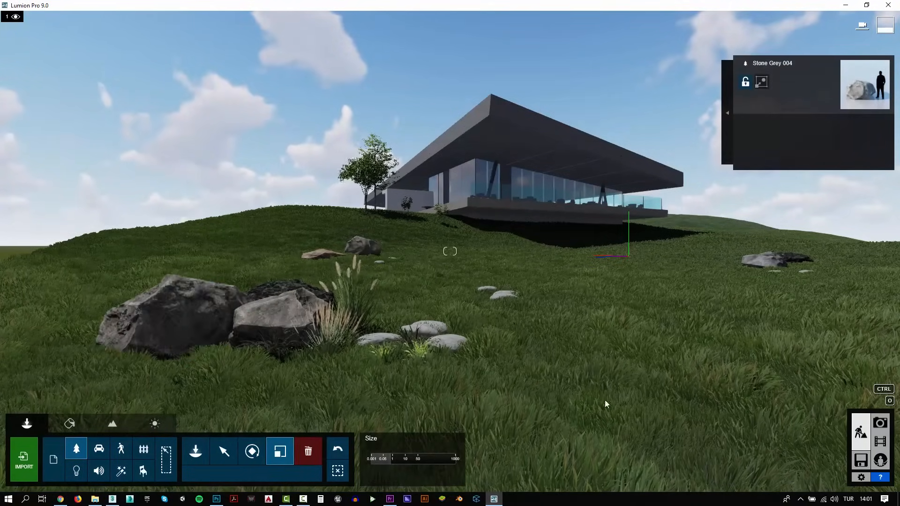
# Step: Tilt and shift the Photo 1 camera to include the new foreground rock, and store the camera
pyautogui.click(880, 423)
pyautogui.moveTo(408, 282); pyautogui.dragTo(407, 262, button='right')
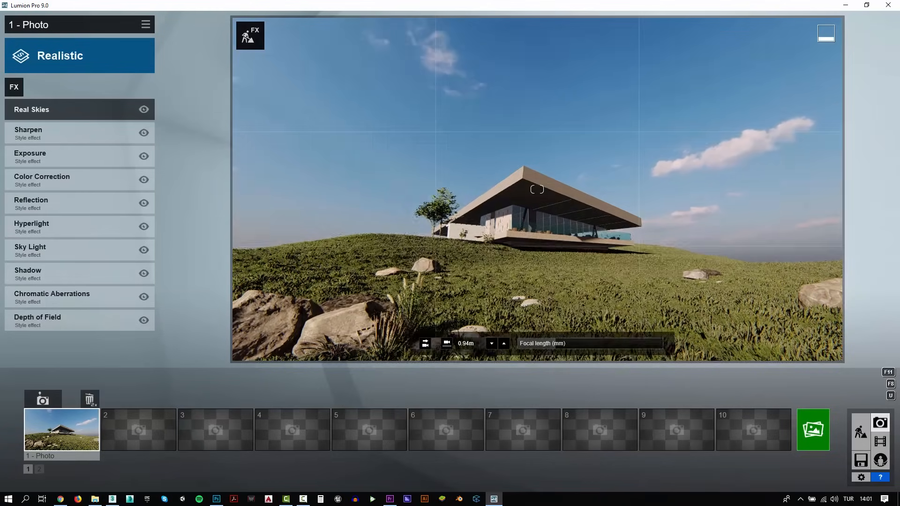
pyautogui.press('w')
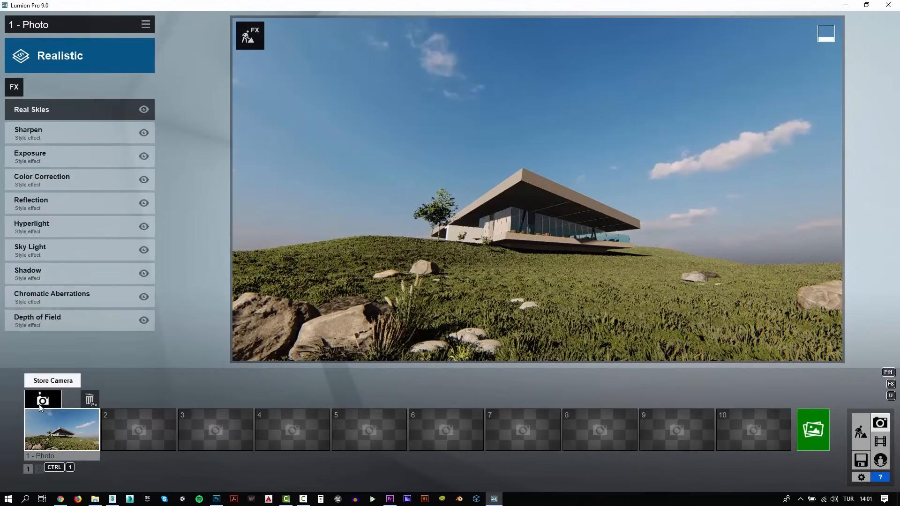
# Step: Adjust Color Correction with a lower temperature, higher vibrance and reduced saturation
pyautogui.moveTo(81, 119)
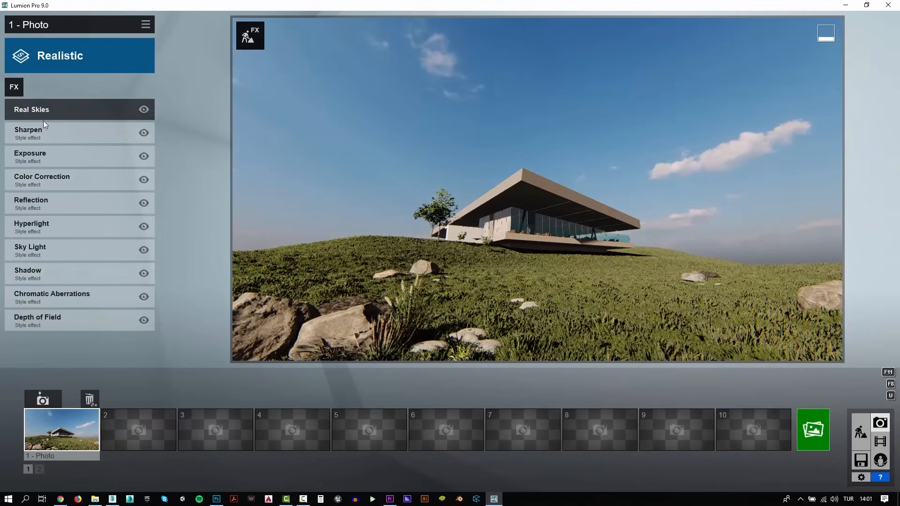
pyautogui.click(52, 177)
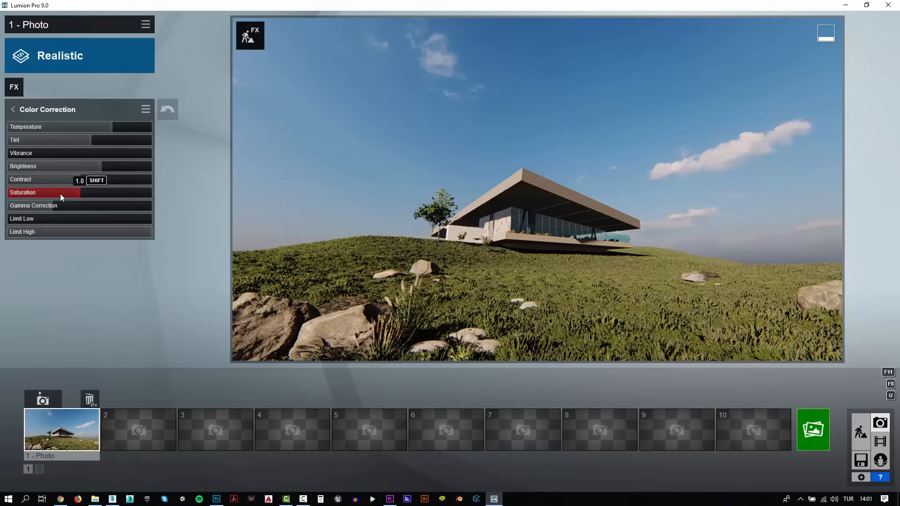
pyautogui.click(60, 193)
pyautogui.click(39, 156)
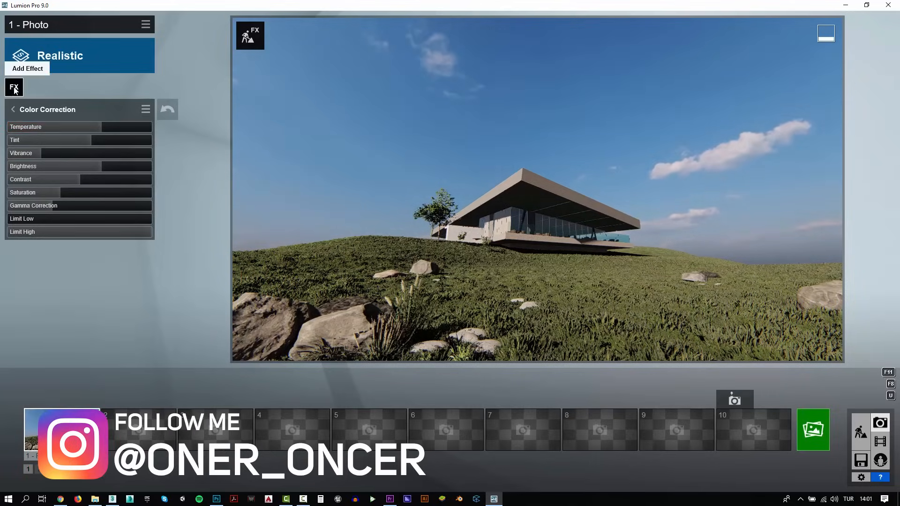
# Step: Try the Fog effect on the photo with its density reduced to minimum, and remove the effect
pyautogui.click(15, 89)
pyautogui.click(591, 154)
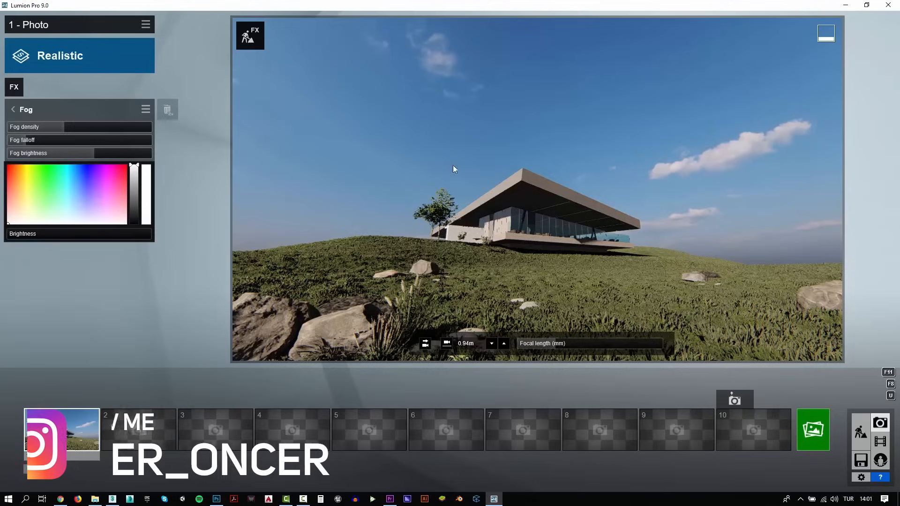
pyautogui.moveTo(65, 125)
pyautogui.mouseDown()
pyautogui.moveTo(116, 125)
pyautogui.moveTo(94, 134)
pyautogui.moveTo(50, 119)
pyautogui.mouseUp()
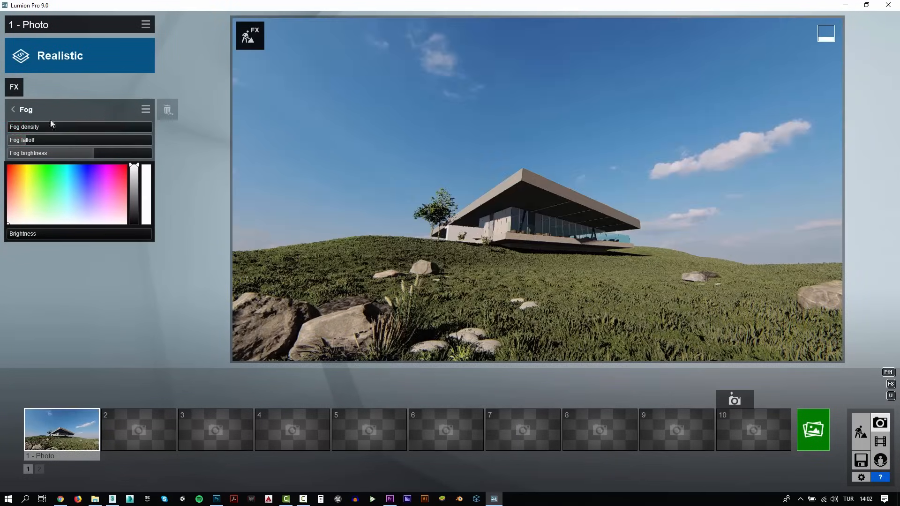
pyautogui.click(168, 109)
# Step: Try the Volume Clouds effect on the photo and remove it
pyautogui.click(14, 87)
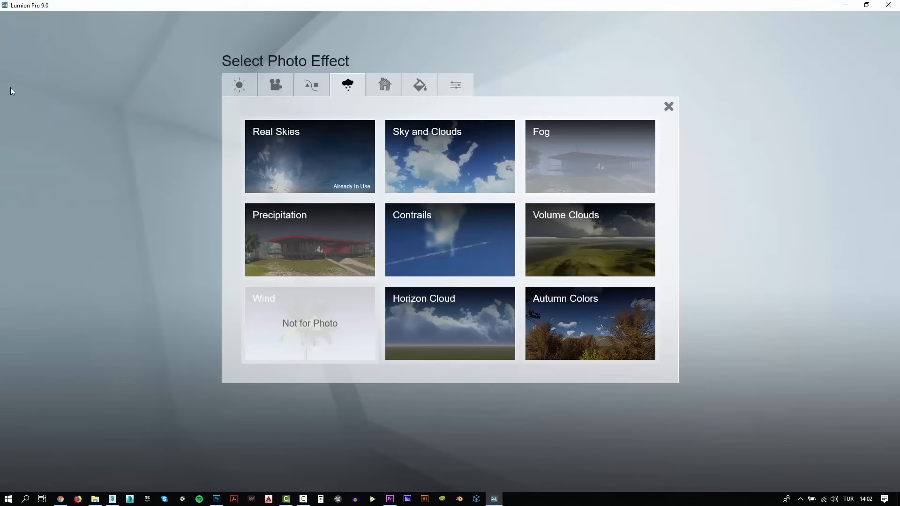
pyautogui.click(566, 240)
pyautogui.doubleClick(168, 109)
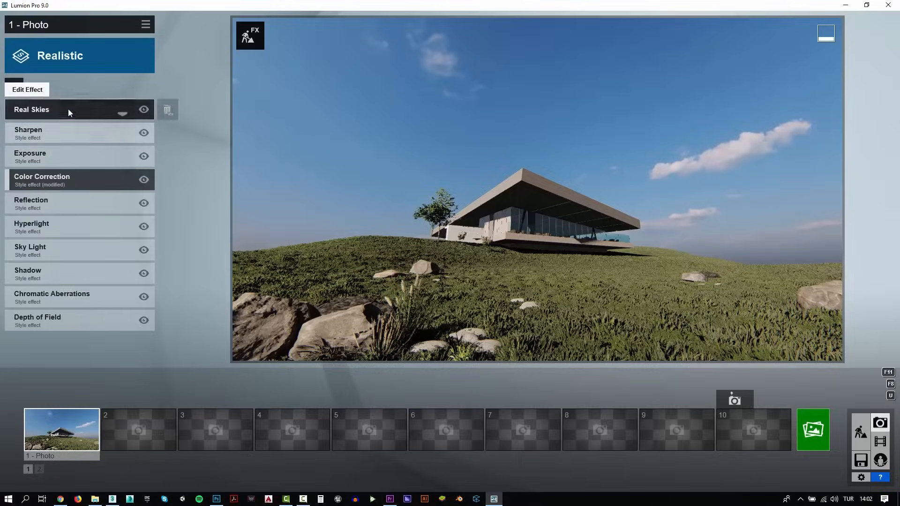
# Step: Try the Bleach effect on the photo with a reduced amount, and remove it
pyautogui.click(13, 87)
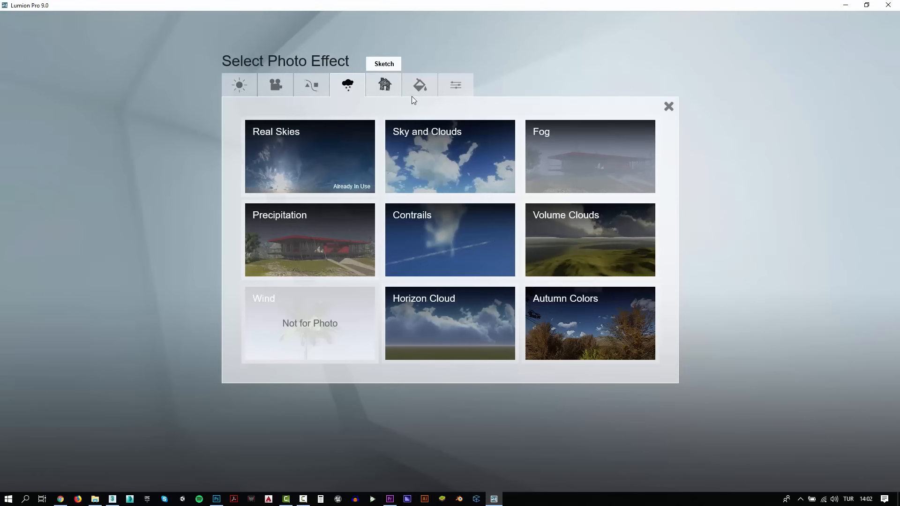
pyautogui.click(424, 89)
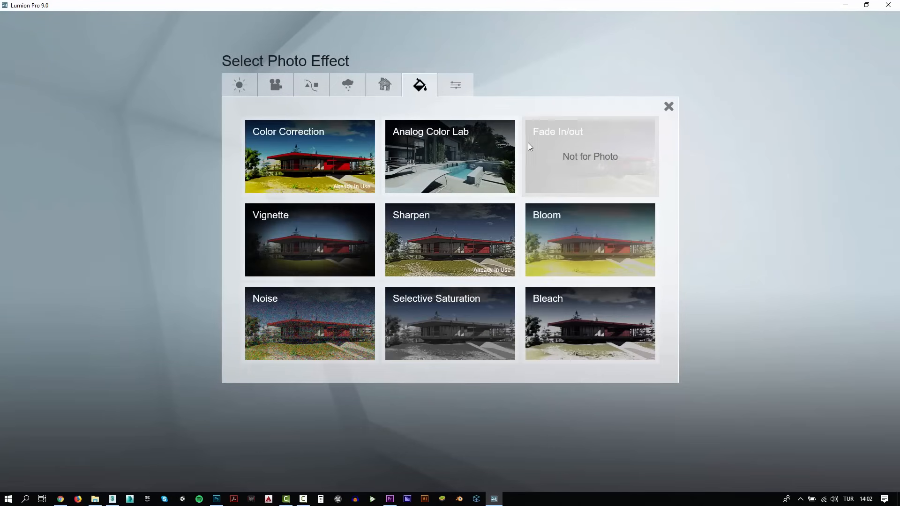
pyautogui.click(588, 321)
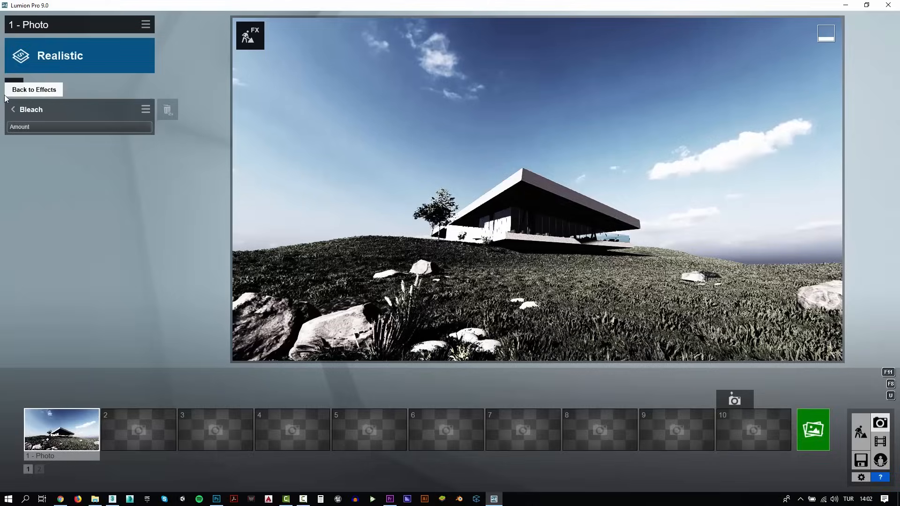
pyautogui.moveTo(18, 128); pyautogui.dragTo(38, 149)
pyautogui.doubleClick(169, 112)
# Step: Try Sky Light at Ultra quality with higher brightness and both reflection options on, and restore its style settings
pyautogui.click(14, 88)
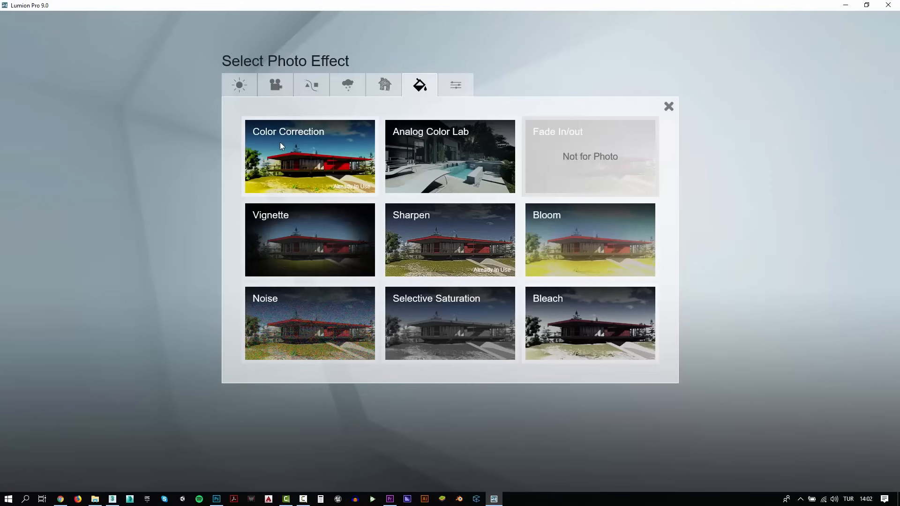
pyautogui.click(245, 91)
pyautogui.click(320, 237)
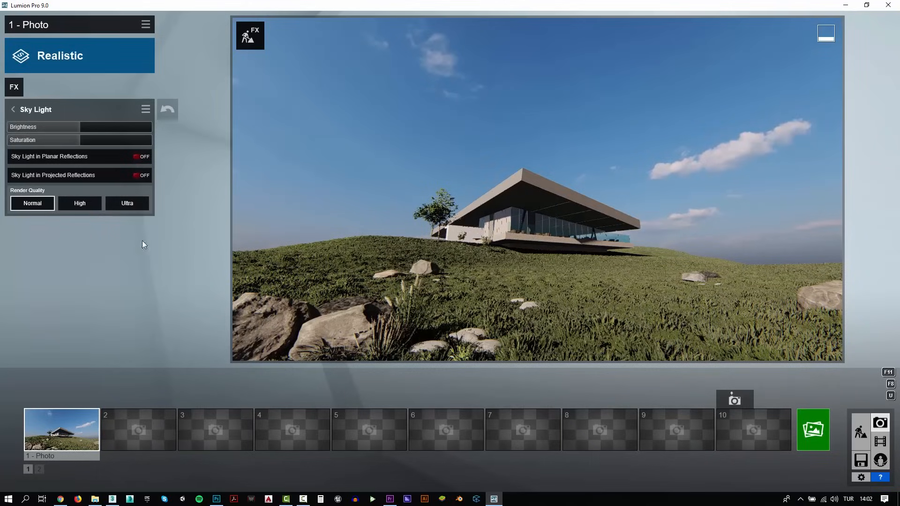
pyautogui.click(131, 203)
pyautogui.moveTo(97, 127); pyautogui.dragTo(151, 123)
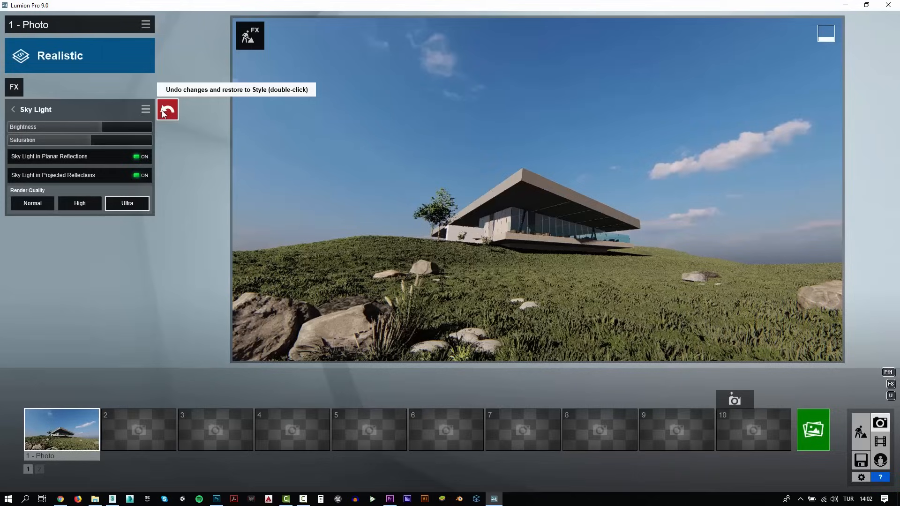
pyautogui.doubleClick(162, 111)
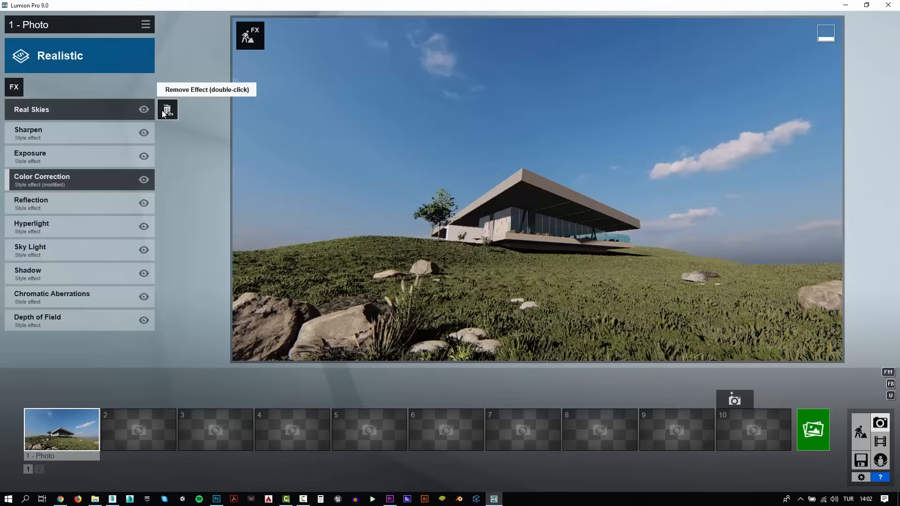
# Step: Set the Reflection effect's preview quality to High
pyautogui.click(14, 87)
pyautogui.click(600, 151)
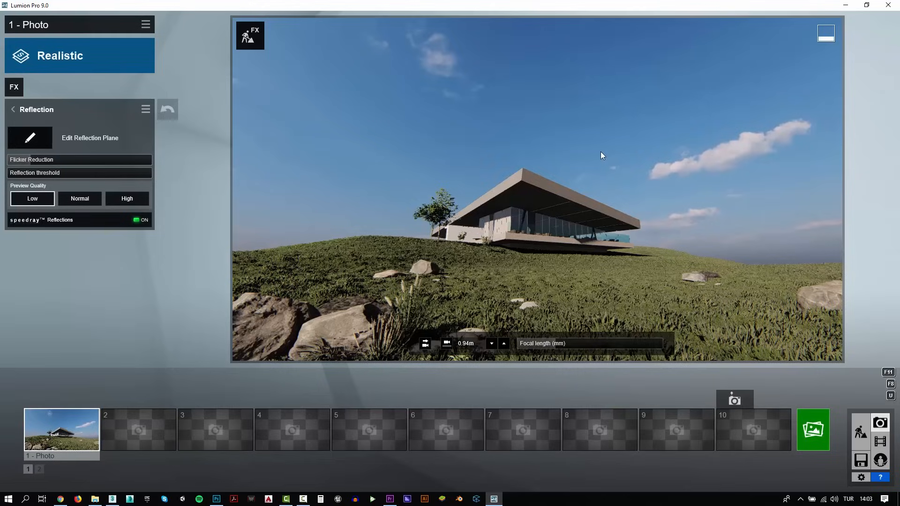
pyautogui.click(127, 200)
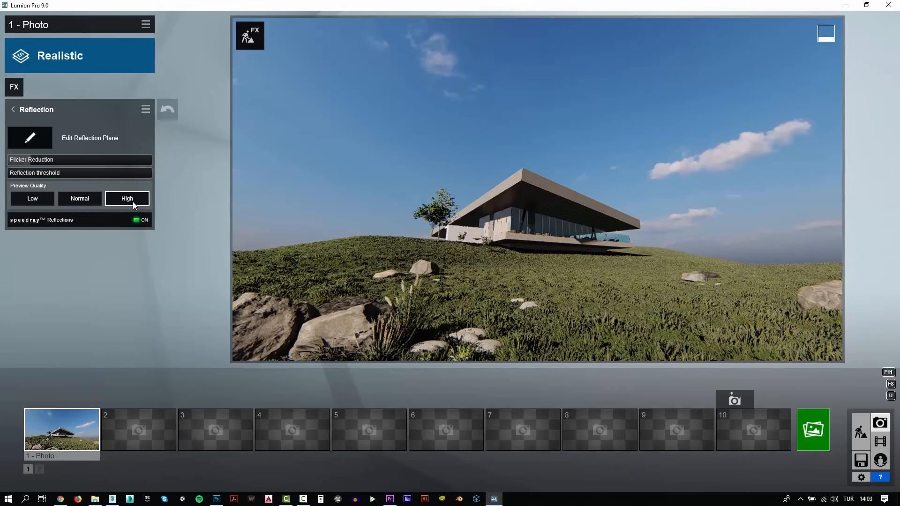
# Step: Rotate the Real Skies heading so the sun shines from behind the building
pyautogui.click(808, 440)
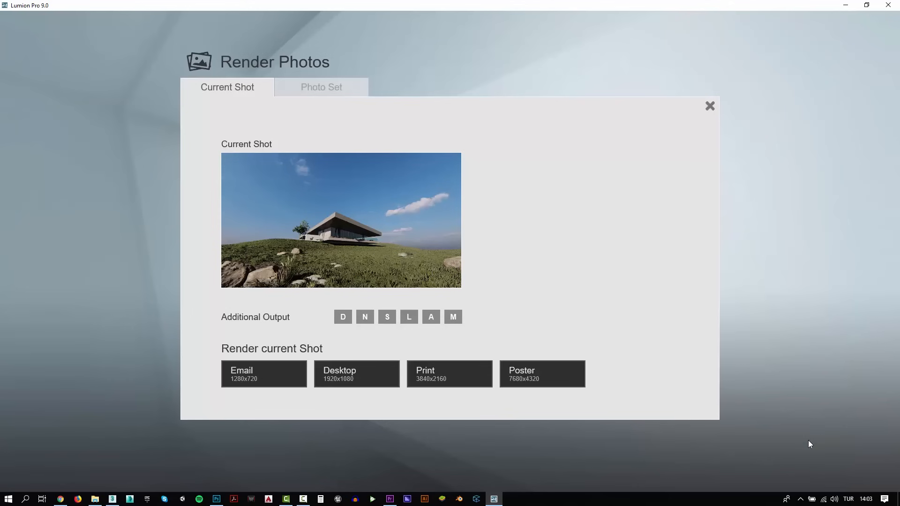
pyautogui.click(709, 106)
pyautogui.click(23, 110)
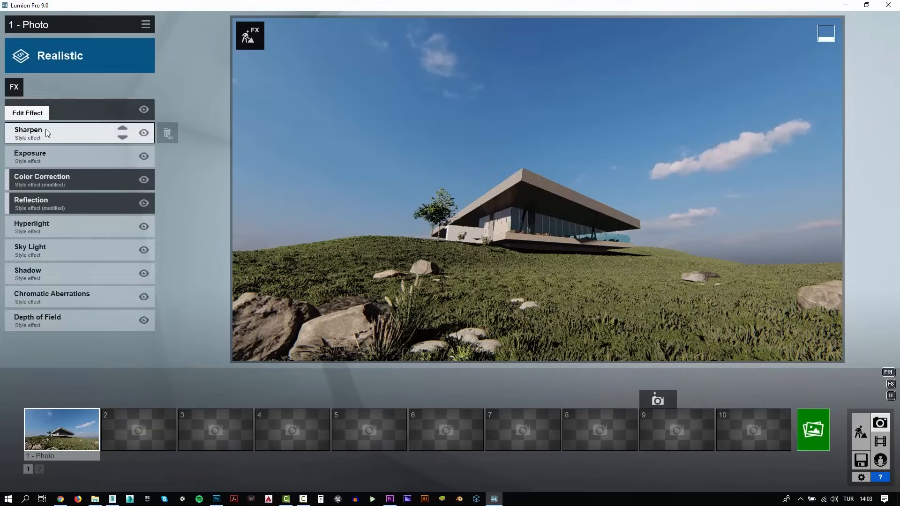
pyautogui.click(23, 111)
pyautogui.moveTo(46, 164); pyautogui.dragTo(127, 181)
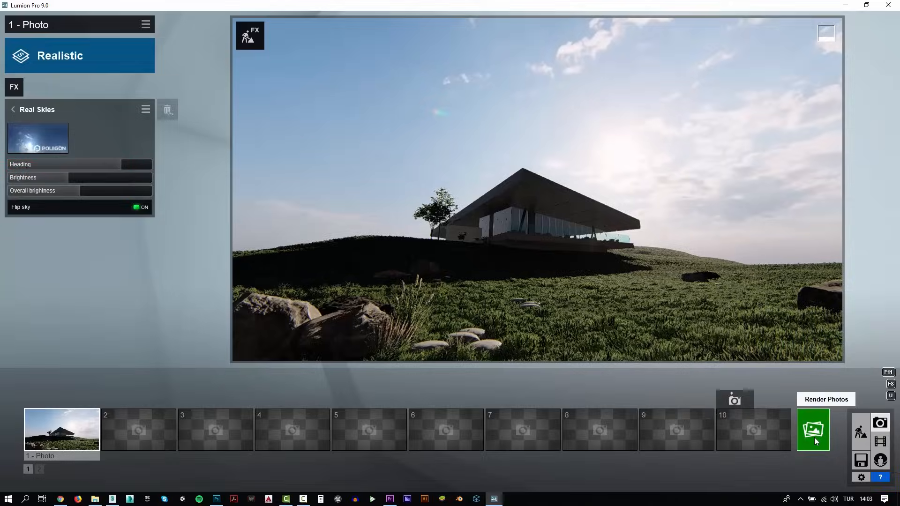
# Step: Render the backlit shot at Desktop 1920x1080 and save it as test4.jpg
pyautogui.click(814, 438)
pyautogui.click(371, 374)
pyautogui.click(315, 90)
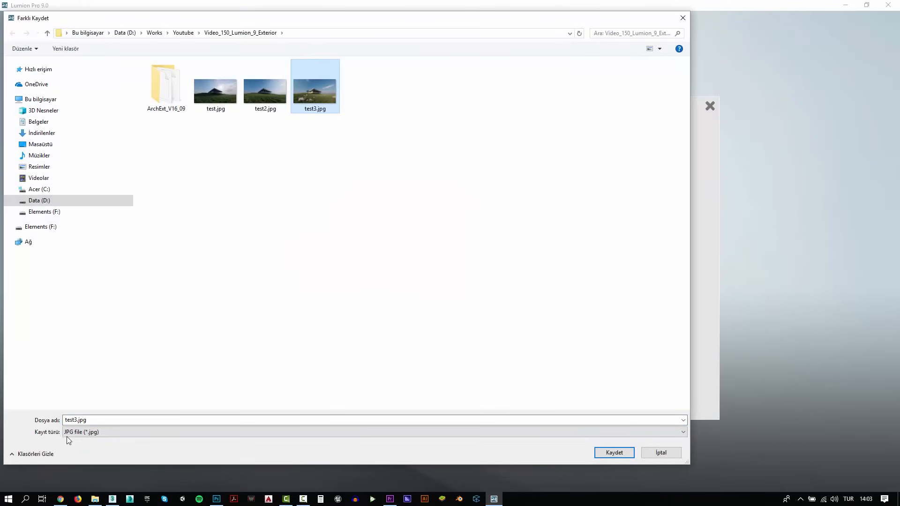
pyautogui.click(76, 420)
pyautogui.press('Return')
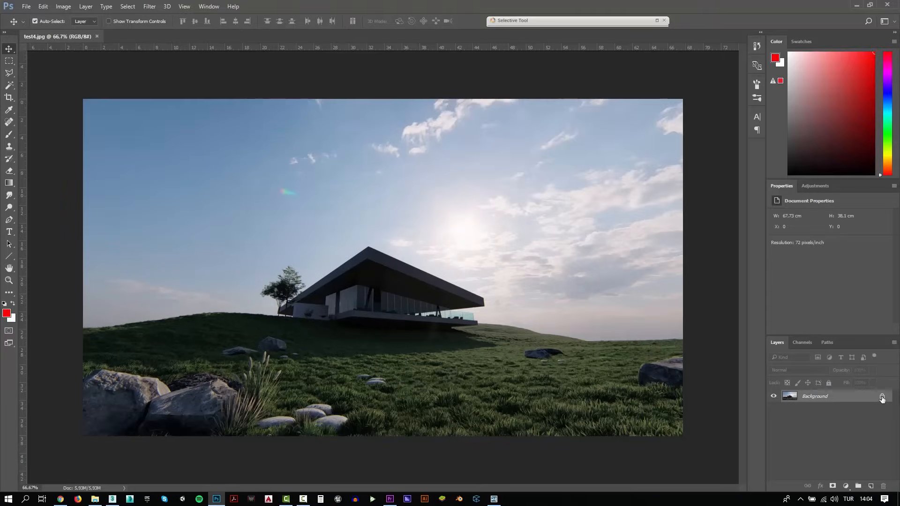
# Step: Duplicate the render's layer and, in the Camera Raw filter, set Shadows to +70 and Highlights to -62
pyautogui.hotkey('ctrl', 'j')
pyautogui.click(150, 6)
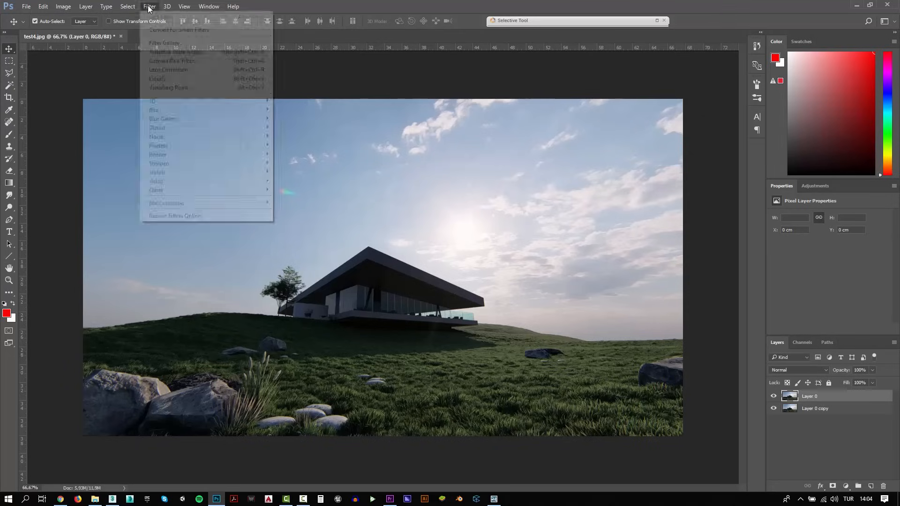
pyautogui.click(157, 61)
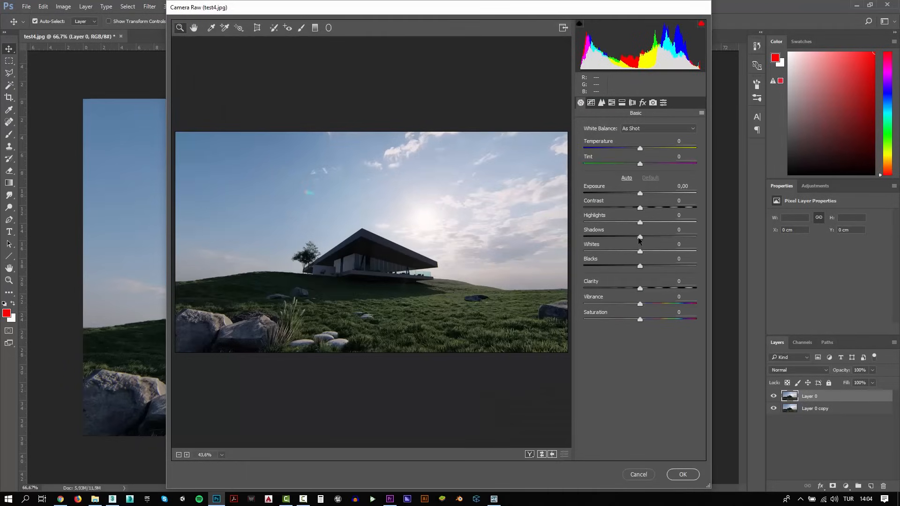
pyautogui.moveTo(639, 237); pyautogui.dragTo(606, 224)
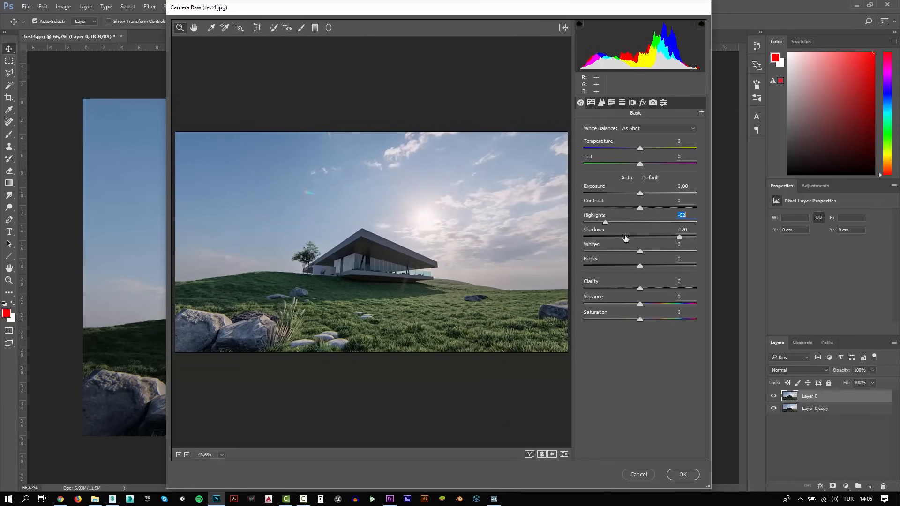
# Step: Apply Camera Raw with Clarity +13, Vibrance +18, Saturation -23, Contrast +6, Exposure +0,20 and Temperature +6
pyautogui.moveTo(640, 288); pyautogui.dragTo(628, 321)
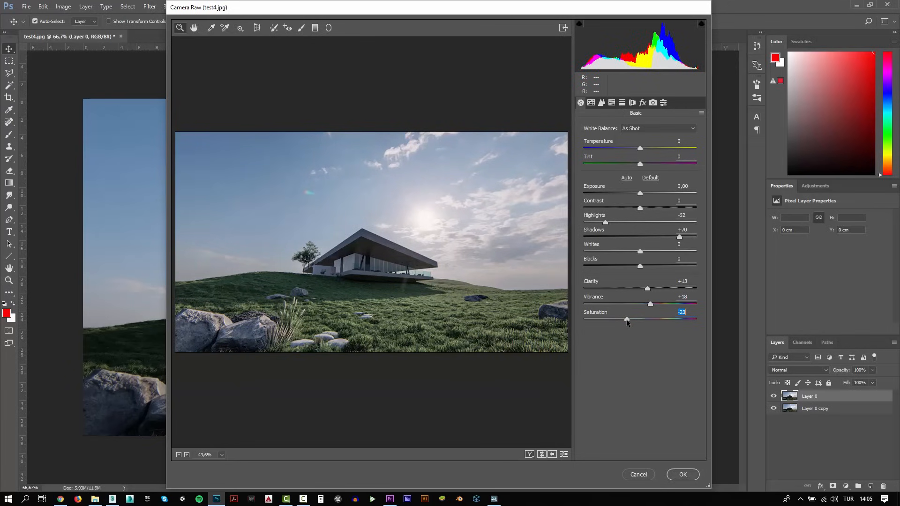
pyautogui.moveTo(637, 208)
pyautogui.mouseDown()
pyautogui.moveTo(645, 209)
pyautogui.moveTo(643, 195)
pyautogui.mouseUp()
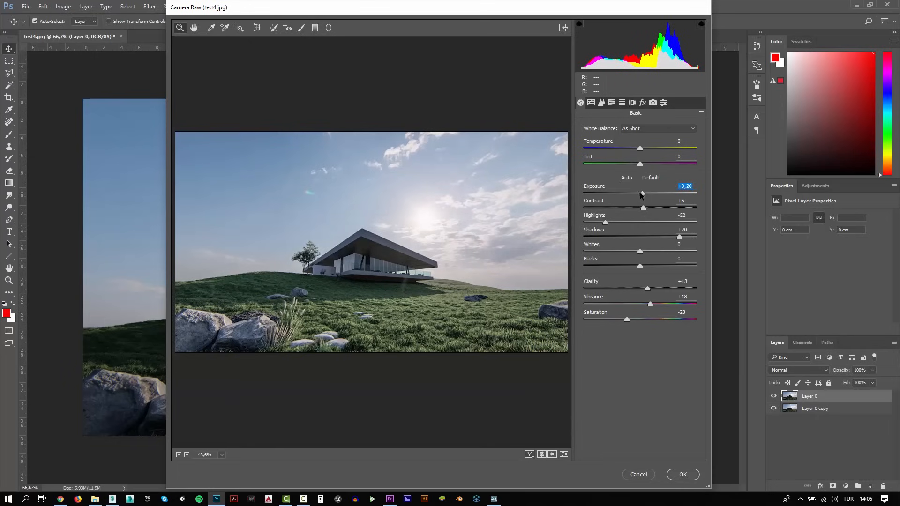
pyautogui.moveTo(640, 149); pyautogui.dragTo(644, 148)
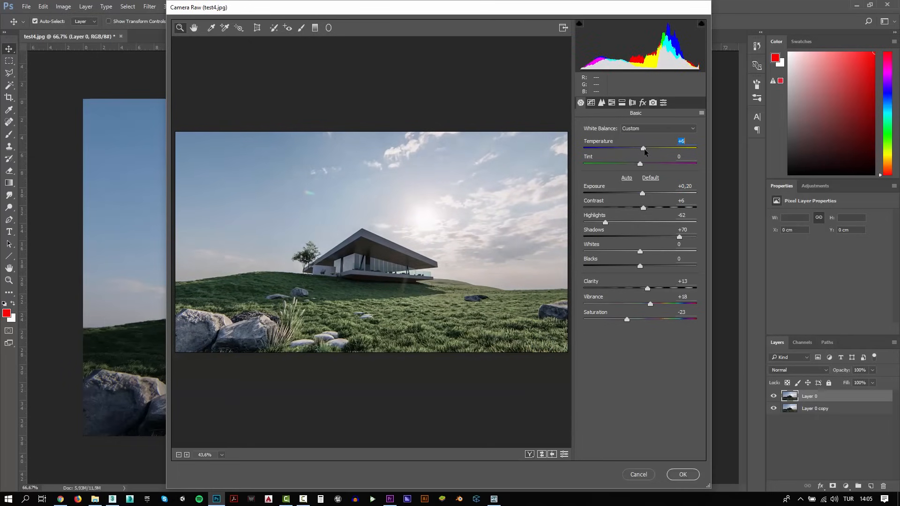
pyautogui.click(683, 474)
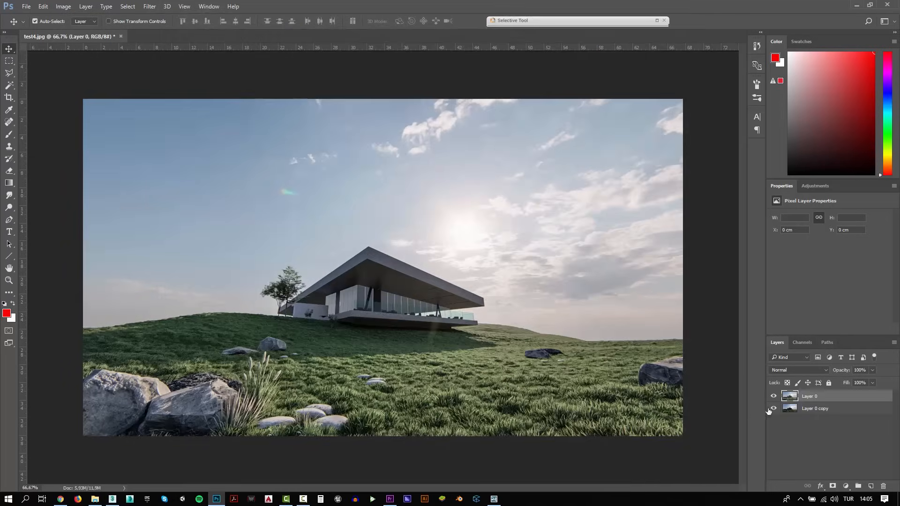
# Step: Compare the graded image with the original by toggling the visibility of Layer 0
pyautogui.click(774, 397)
pyautogui.click(773, 397)
pyautogui.click(773, 396)
pyautogui.click(774, 396)
pyautogui.click(773, 397)
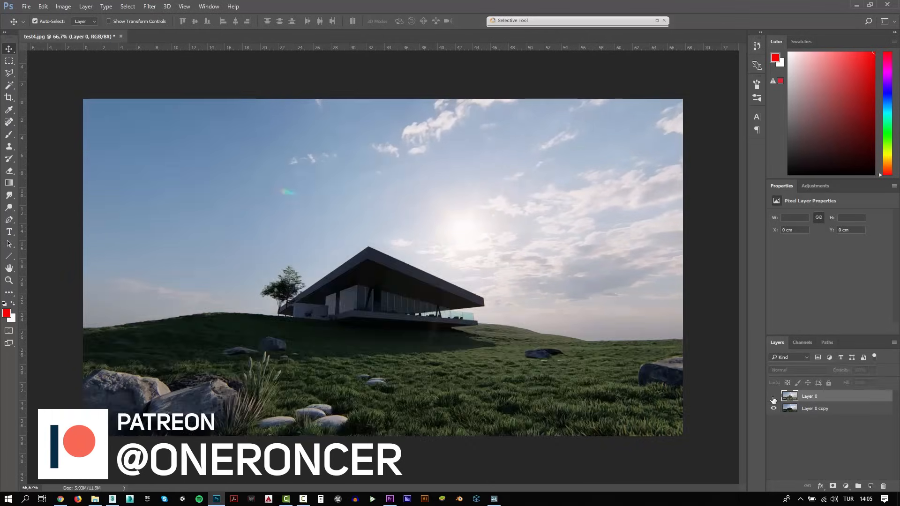
pyautogui.click(773, 397)
pyautogui.click(773, 397)
pyautogui.click(773, 397)
# Step: On a merged copy of the visible layers, apply Viveza 2 with Brightness 6%, Saturation -12% and Structure 18%, and stamp the result into a new layer
pyautogui.hotkey('ctrl', 'shift', 'alt', 'e')
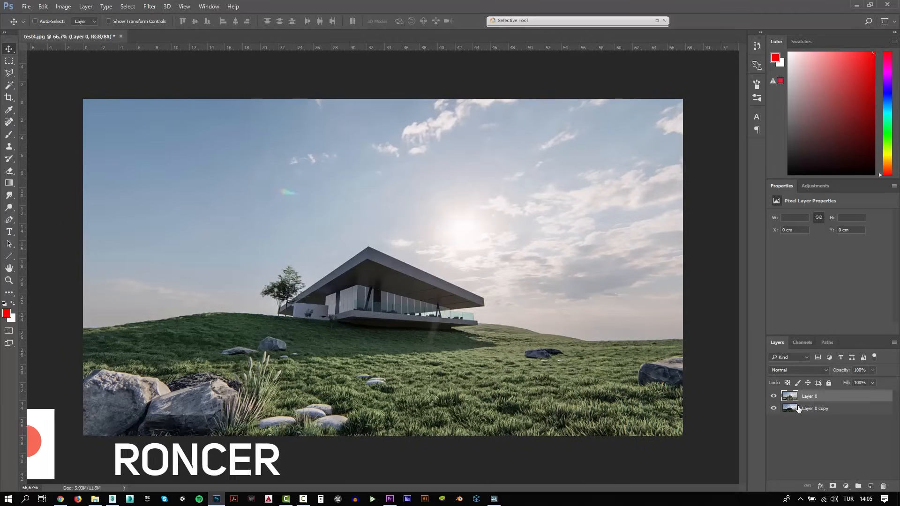
pyautogui.click(656, 20)
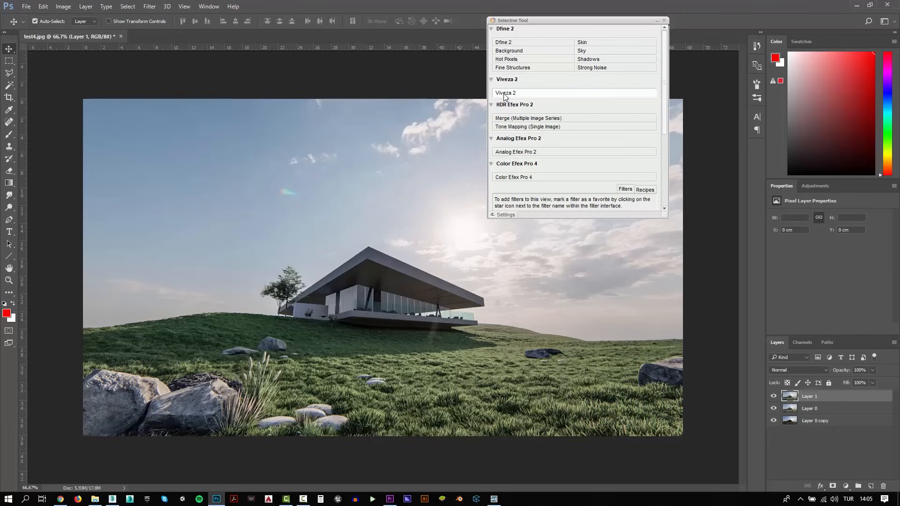
pyautogui.click(517, 93)
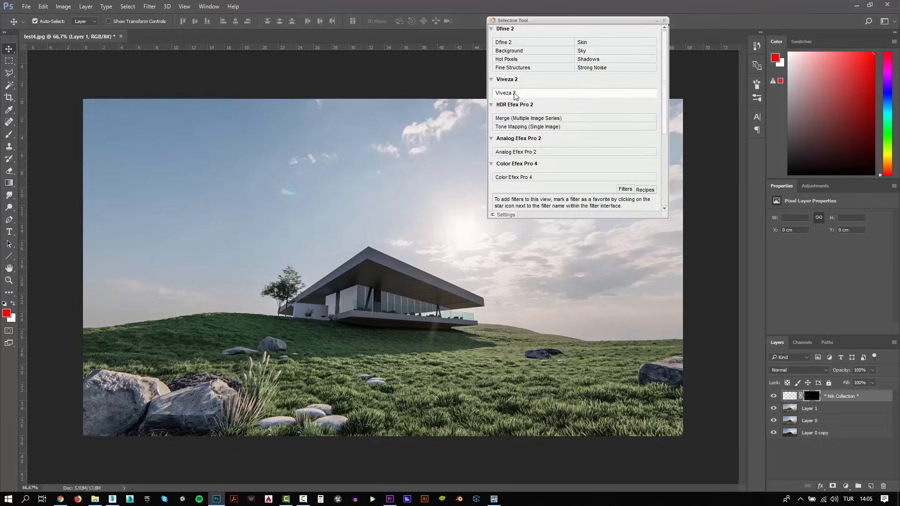
pyautogui.scroll(-5, 762, 182)
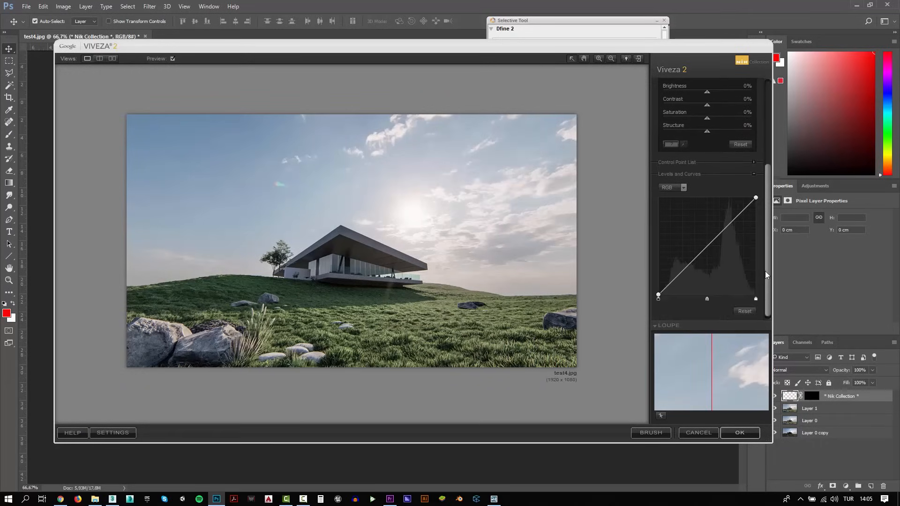
pyautogui.scroll(4, 769, 202)
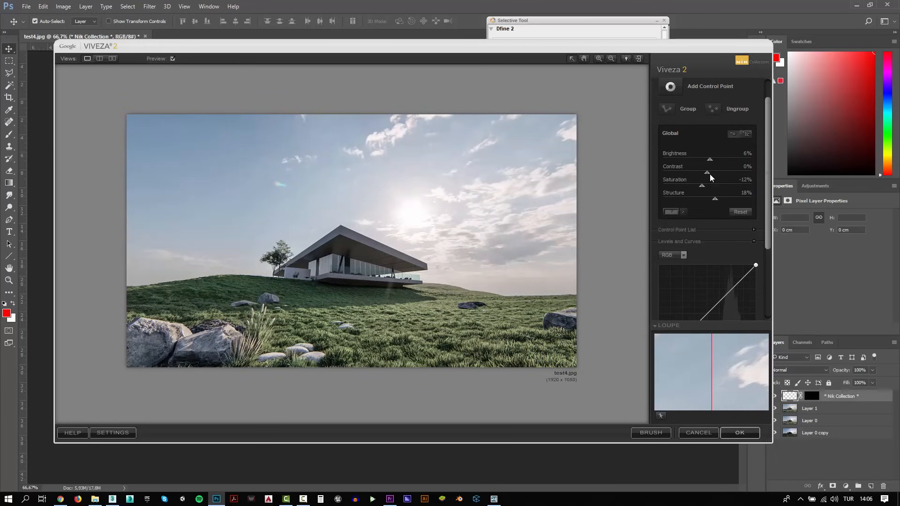
pyautogui.click(749, 430)
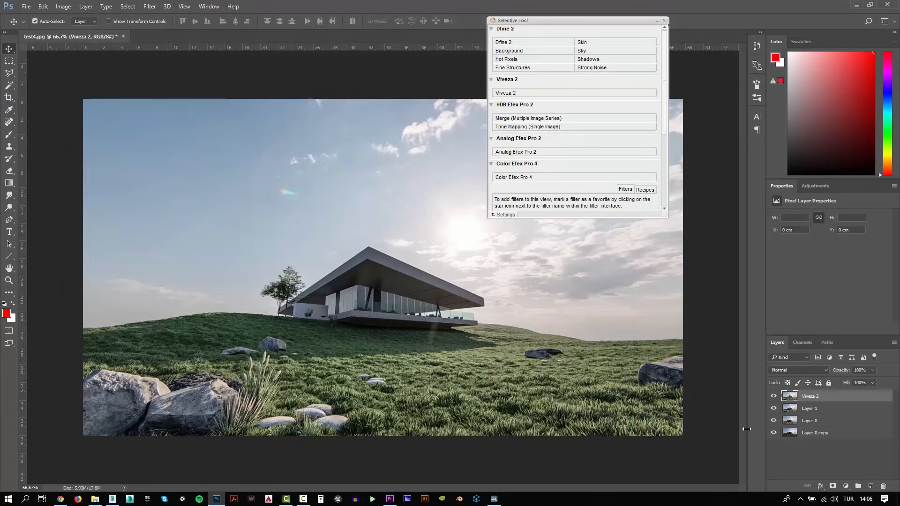
pyautogui.hotkey('ctrl', 'shift', 'alt', 'e')
# Step: Try the Cross Processing filter with method Y06 in Color Efex Pro 4, and cancel it
pyautogui.click(519, 178)
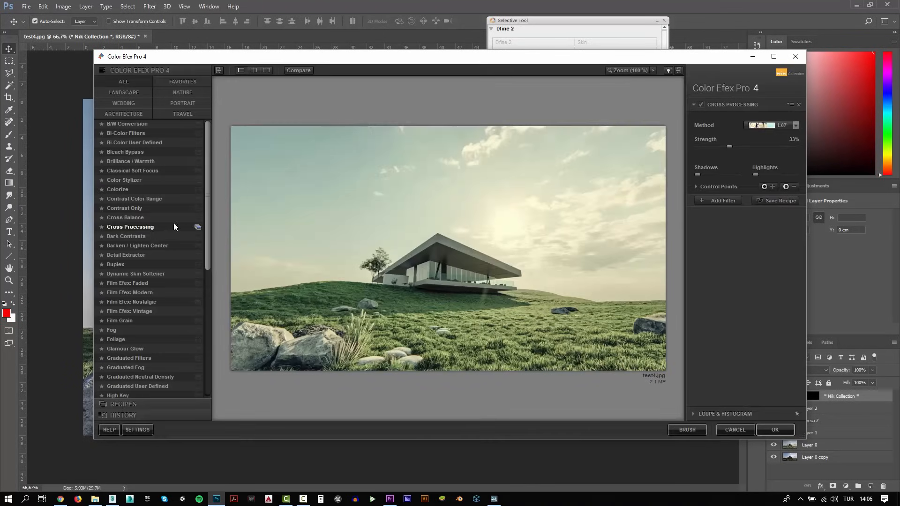
pyautogui.click(172, 225)
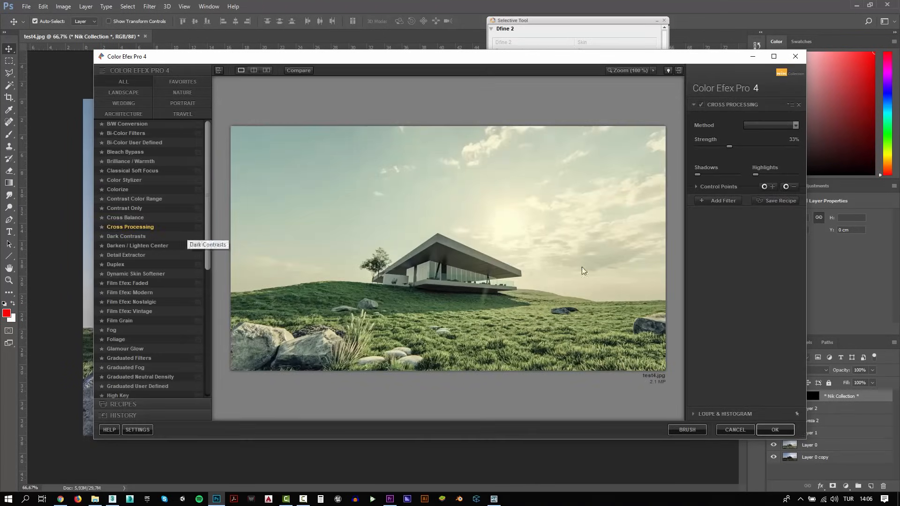
pyautogui.click(760, 125)
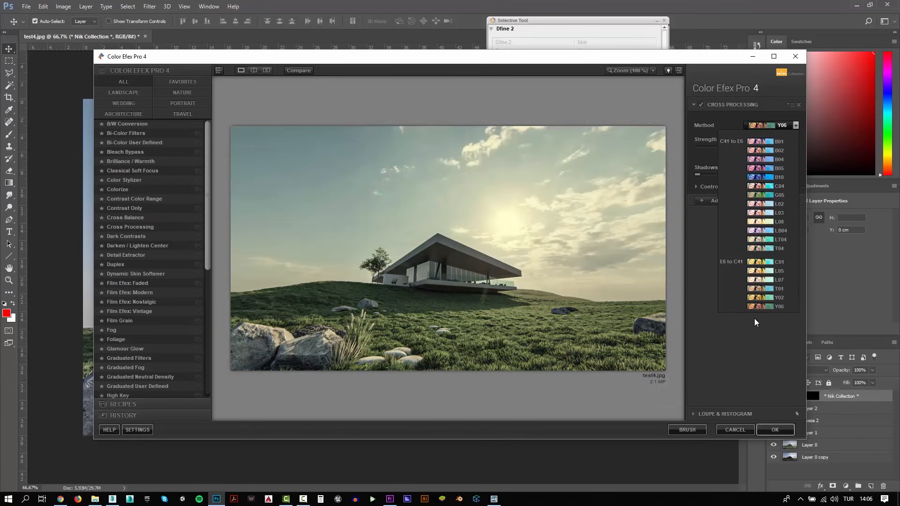
pyautogui.click(734, 430)
# Step: Save the processed image as the JPEG test4_pp.jpg in the Video_150_Lumion_9_Exterior folder
pyautogui.click(26, 6)
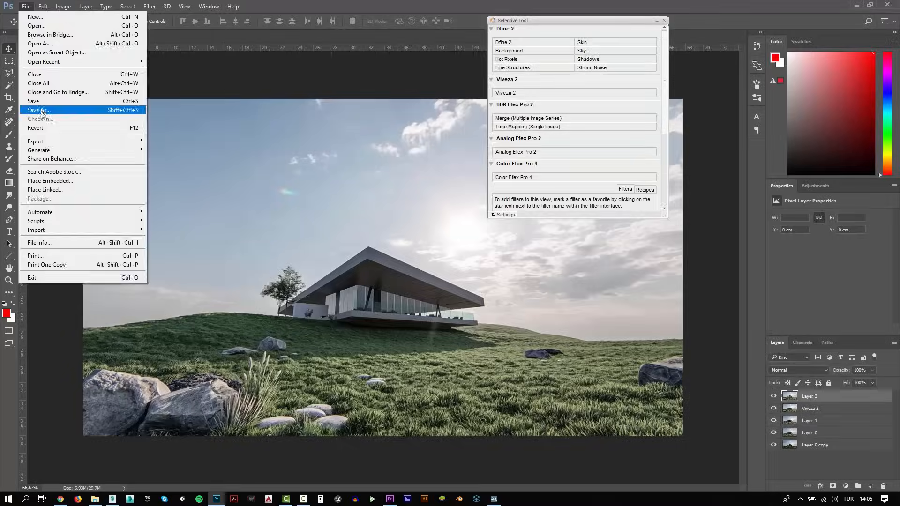
pyautogui.click(28, 110)
pyautogui.scroll(4, 66, 169)
pyautogui.click(9, 58)
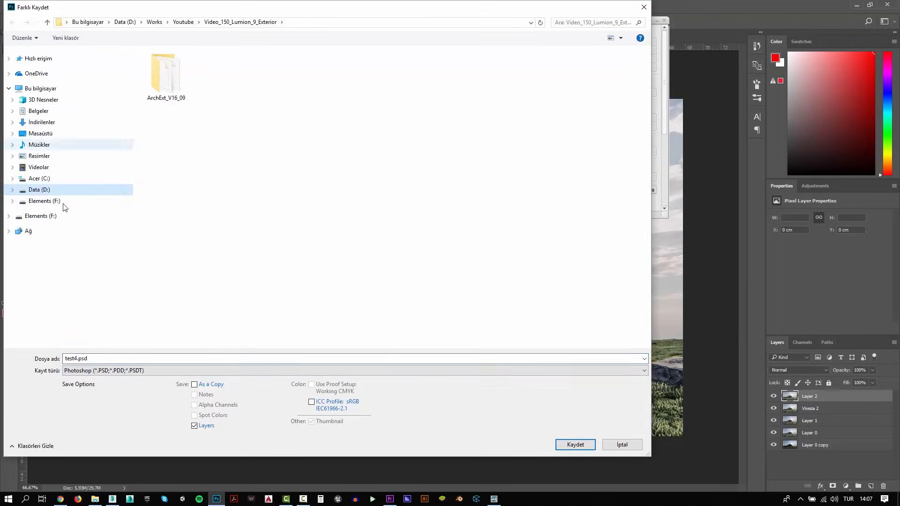
pyautogui.click(89, 371)
pyautogui.click(93, 277)
pyautogui.click(369, 77)
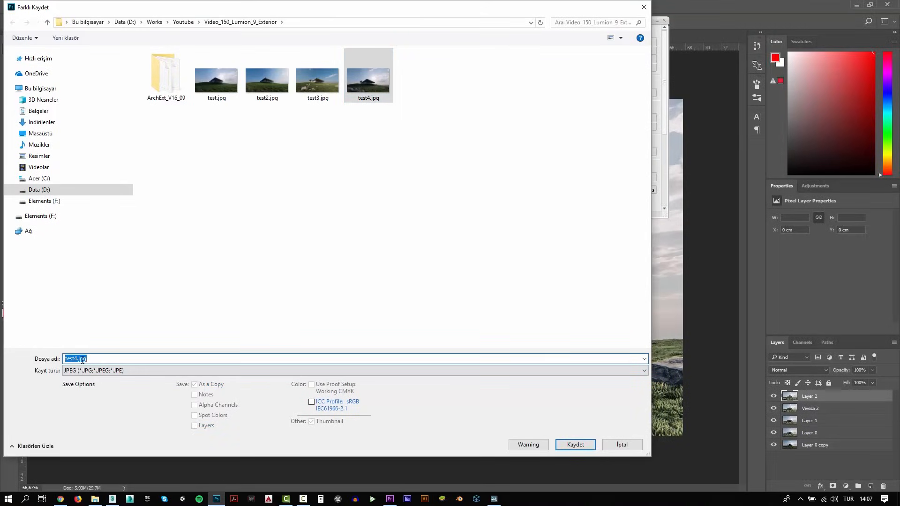
pyautogui.click(76, 358)
pyautogui.write('_pp')
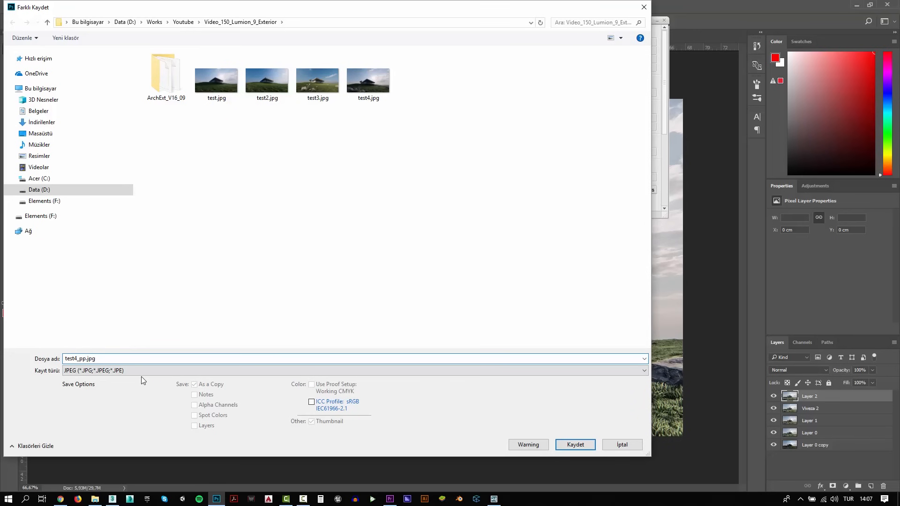
pyautogui.press('Return')
pyautogui.click(426, 200)
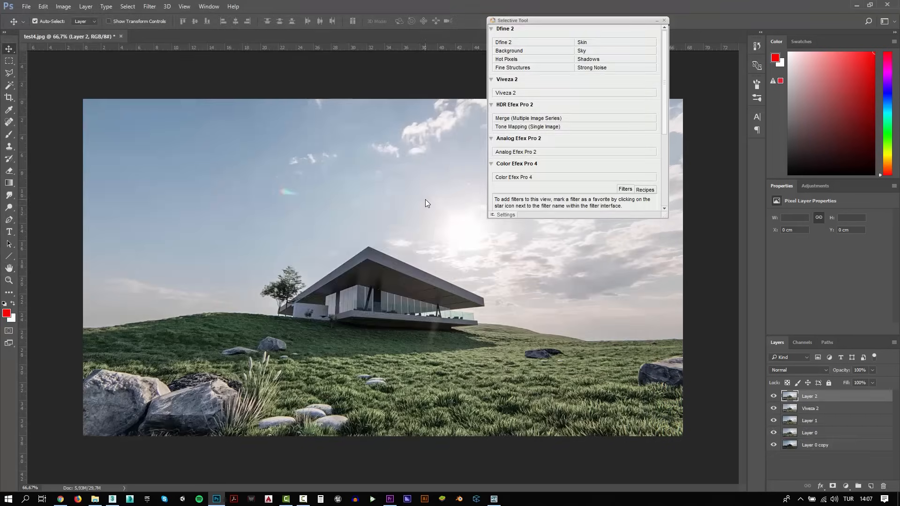
# Step: Switch to File Explorer, open test4.jpg in the image viewer, and compare it with test4_pp.jpg in full screen
pyautogui.click(95, 499)
pyautogui.click(260, 73)
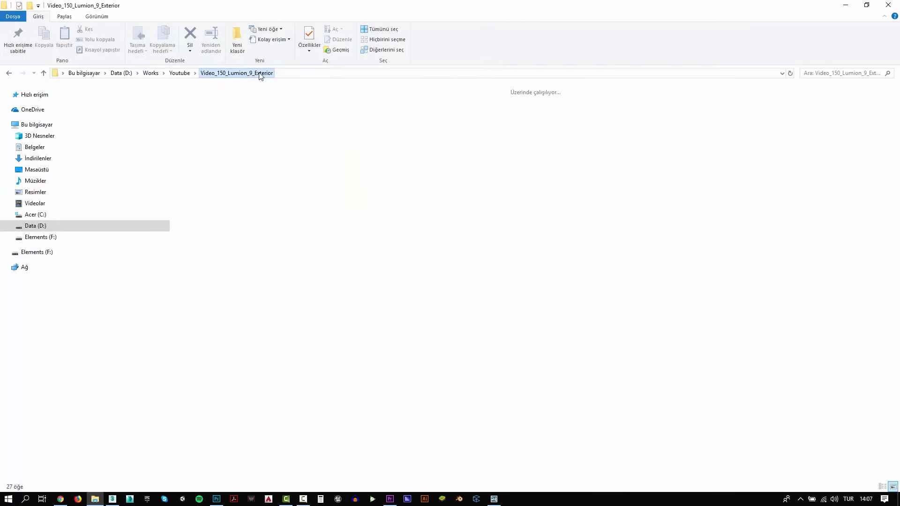
pyautogui.doubleClick(428, 112)
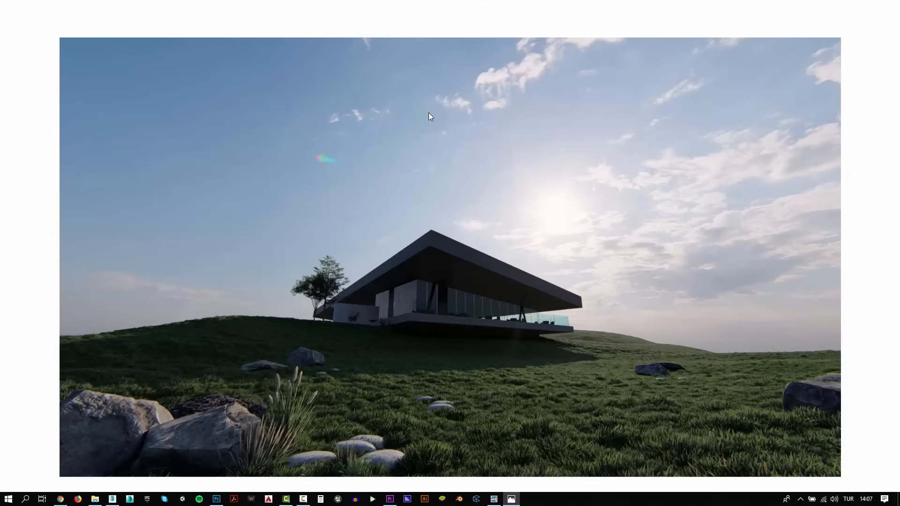
pyautogui.press('Right')
pyautogui.click(877, 477)
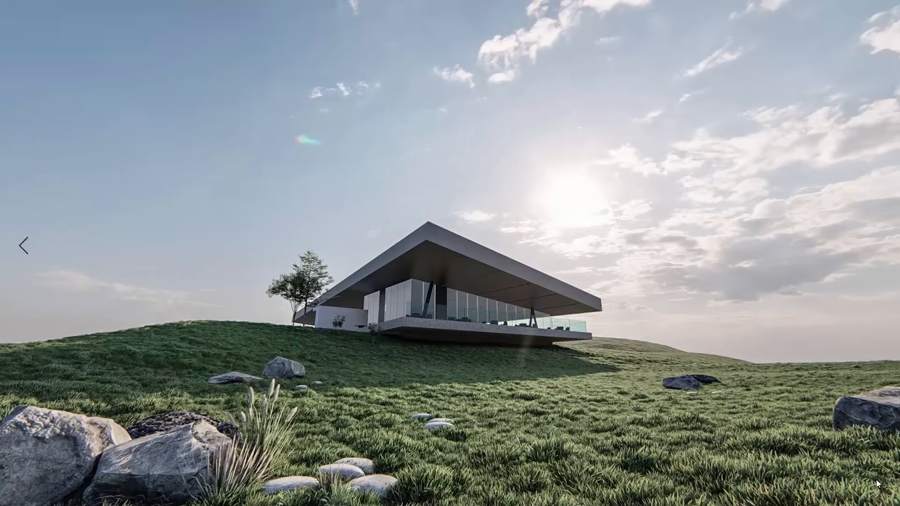